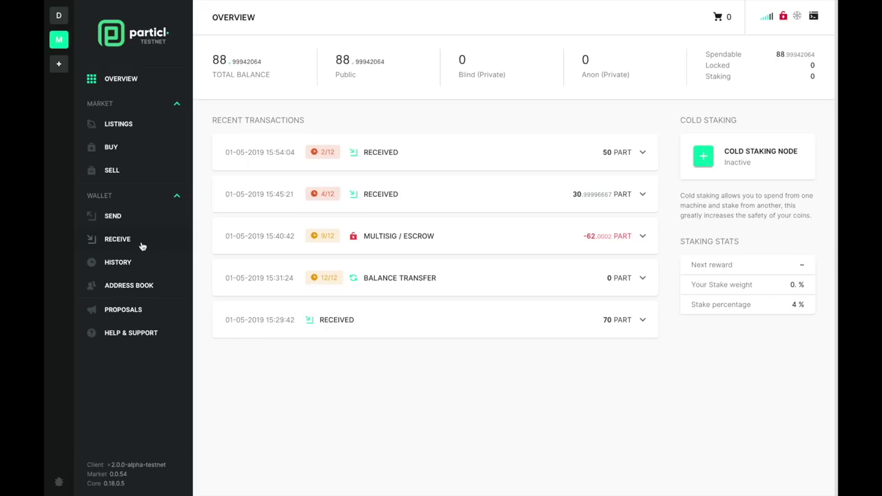
- Open the Market Listings page and scroll down through the grid of products and PART prices
{"action": "left_click", "coordinate": [120, 126]}
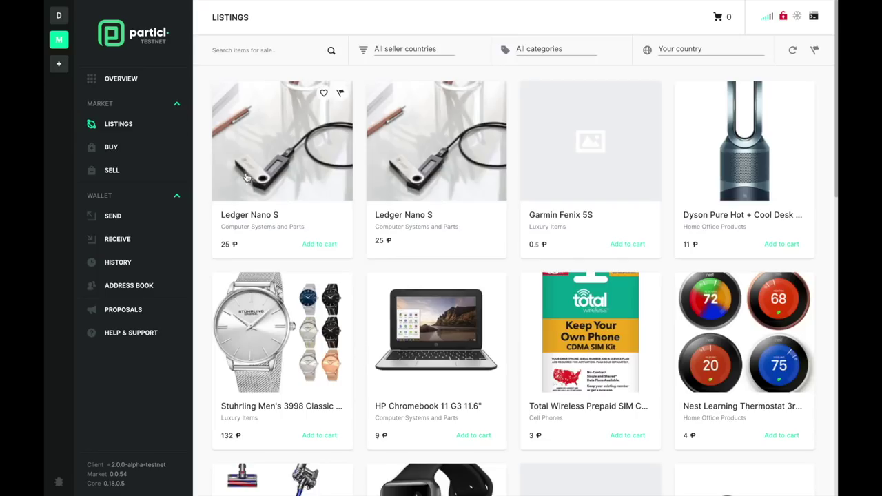
{"action": "scroll", "coordinate": [282, 242], "scroll_direction": "down", "scroll_amount": 2}
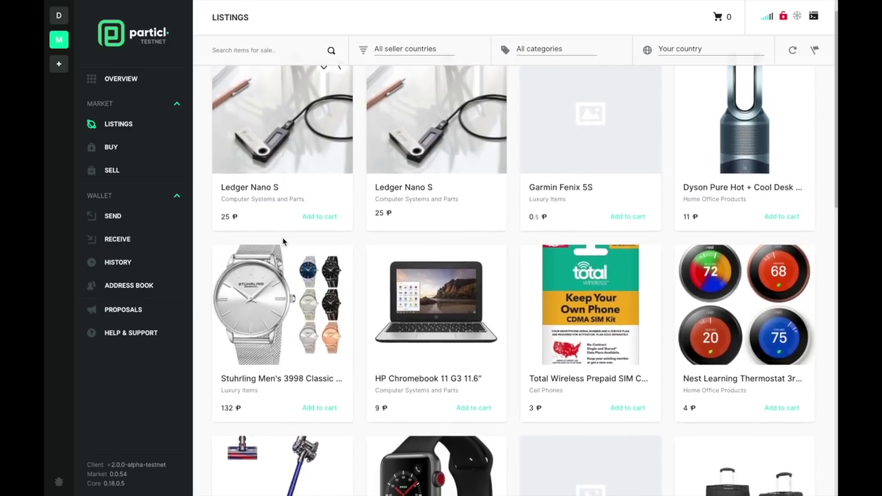
{"action": "scroll", "coordinate": [283, 239], "scroll_direction": "down", "scroll_amount": 3}
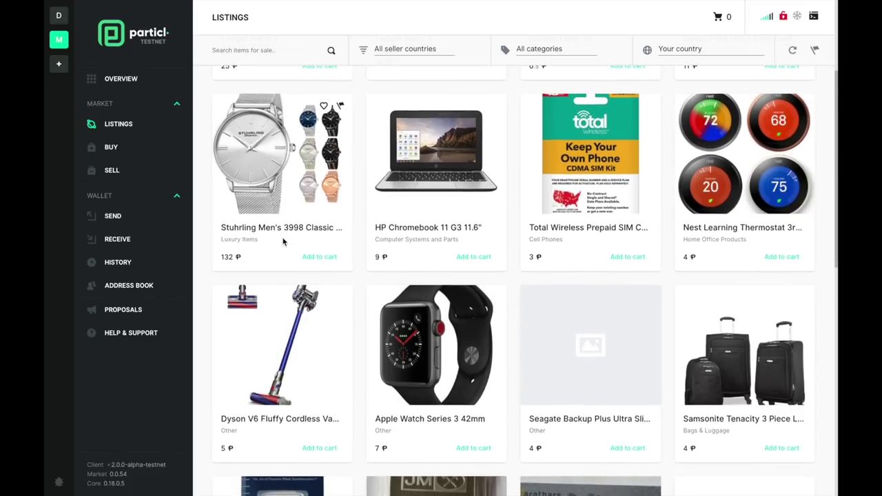
{"action": "scroll", "coordinate": [283, 241], "scroll_direction": "down", "scroll_amount": 5}
{"action": "scroll", "coordinate": [283, 241], "scroll_direction": "down", "scroll_amount": 5}
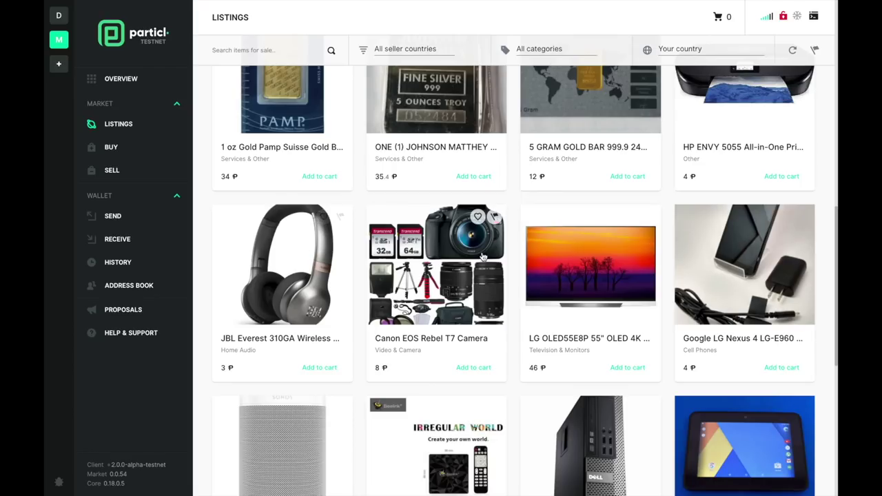
- Open the LG OLED TV listing and browse through all its product photos
{"action": "left_click", "coordinate": [582, 271]}
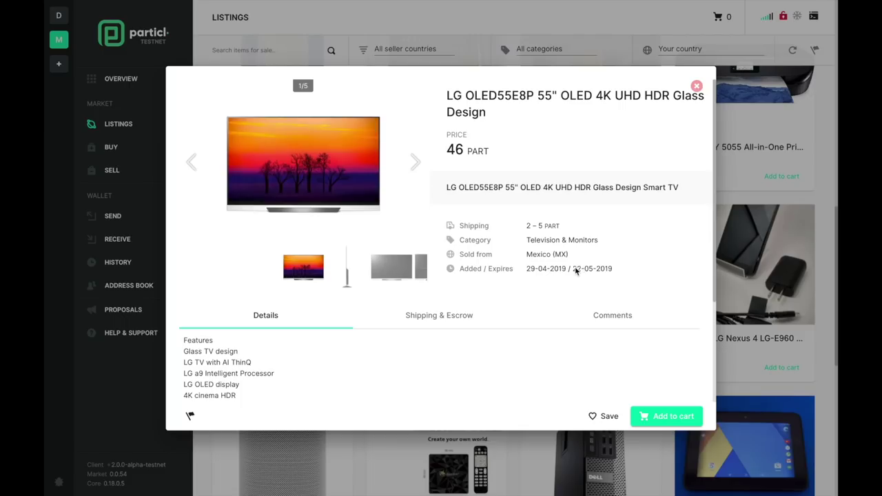
{"action": "scroll", "coordinate": [347, 367], "scroll_direction": "down", "scroll_amount": 2}
{"action": "scroll", "coordinate": [346, 368], "scroll_direction": "down", "scroll_amount": 4}
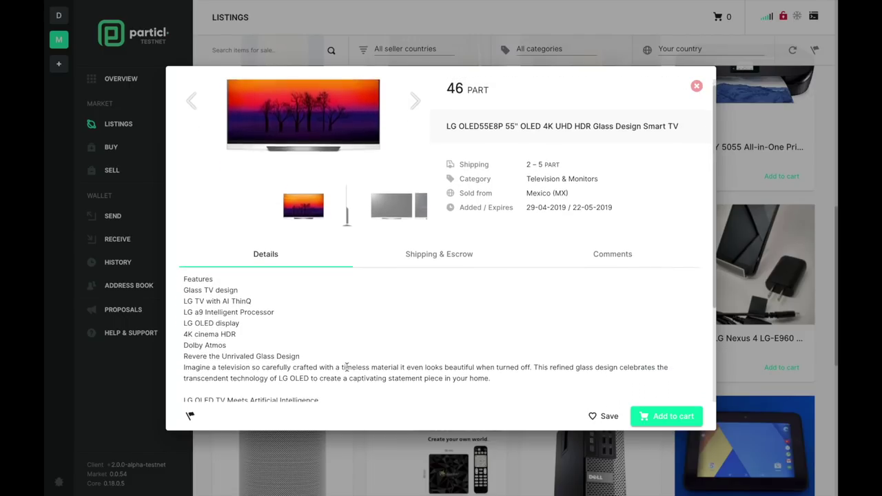
{"action": "scroll", "coordinate": [347, 368], "scroll_direction": "down", "scroll_amount": 1}
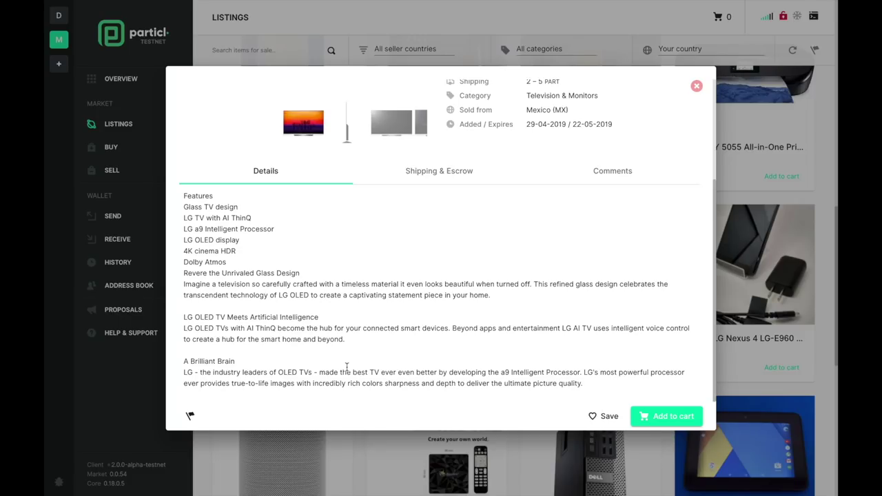
{"action": "scroll", "coordinate": [347, 367], "scroll_direction": "up", "scroll_amount": 5}
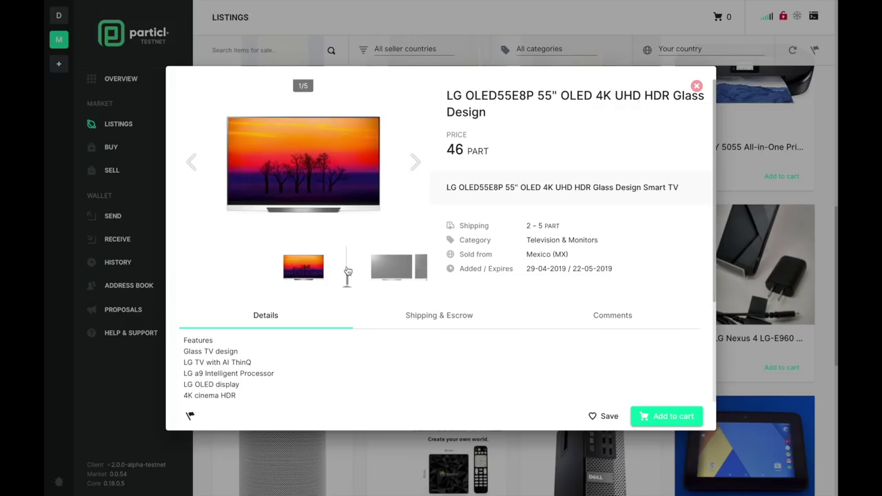
{"action": "left_click", "coordinate": [349, 270]}
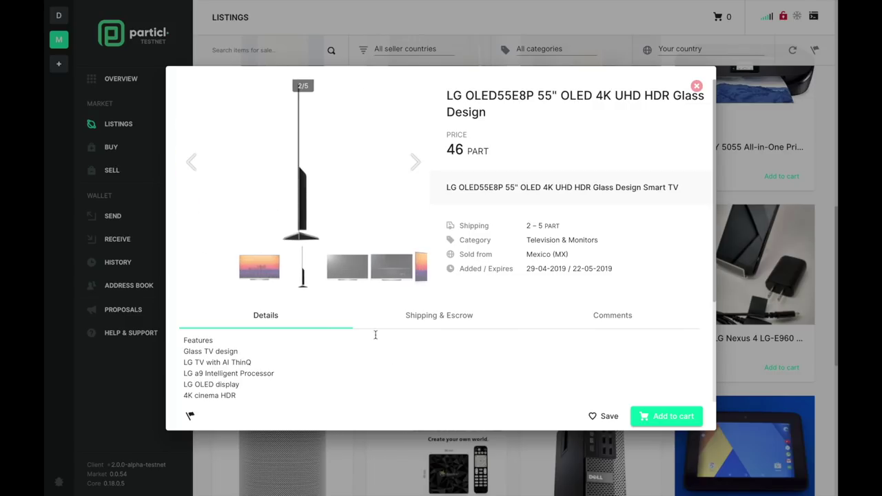
{"action": "left_click", "coordinate": [349, 275]}
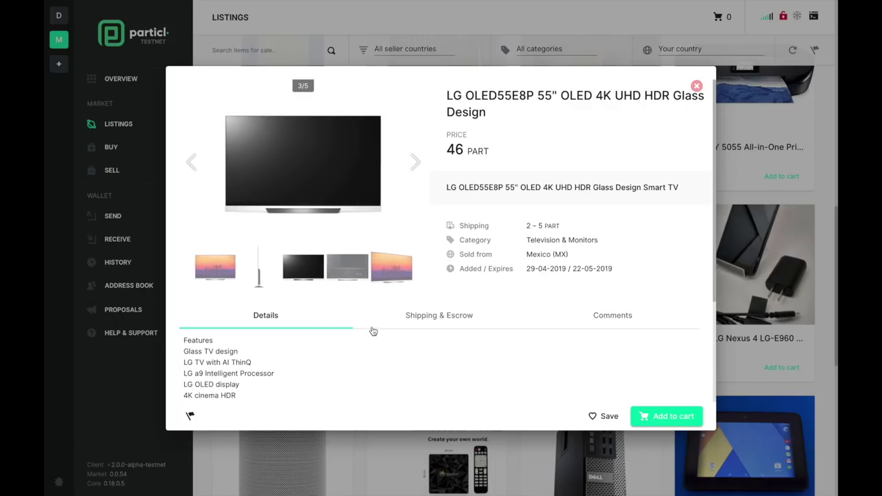
{"action": "left_click", "coordinate": [349, 273]}
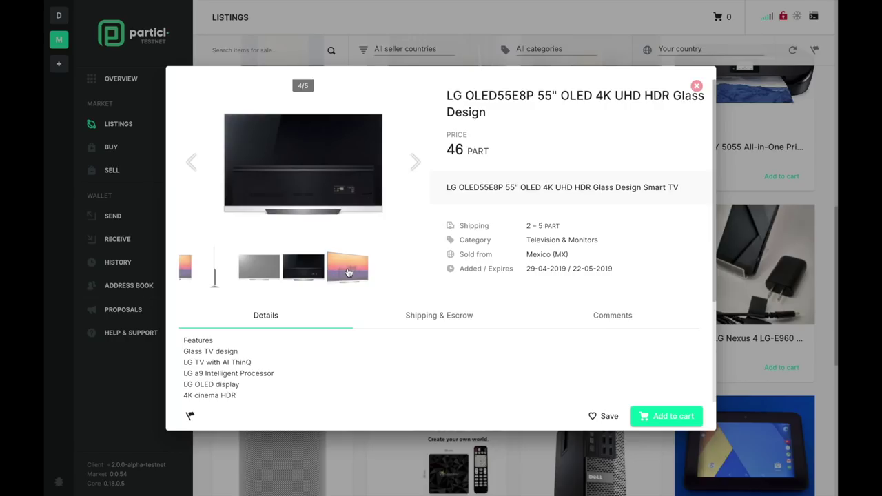
{"action": "left_click", "coordinate": [351, 278]}
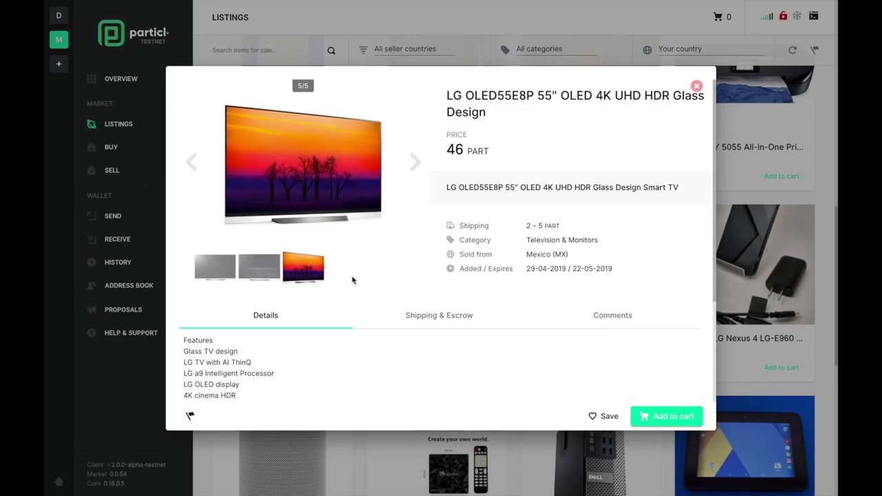
- Review the TV's shipping and escrow costs, save it to Favorites, and close the listing
{"action": "left_click", "coordinate": [420, 324]}
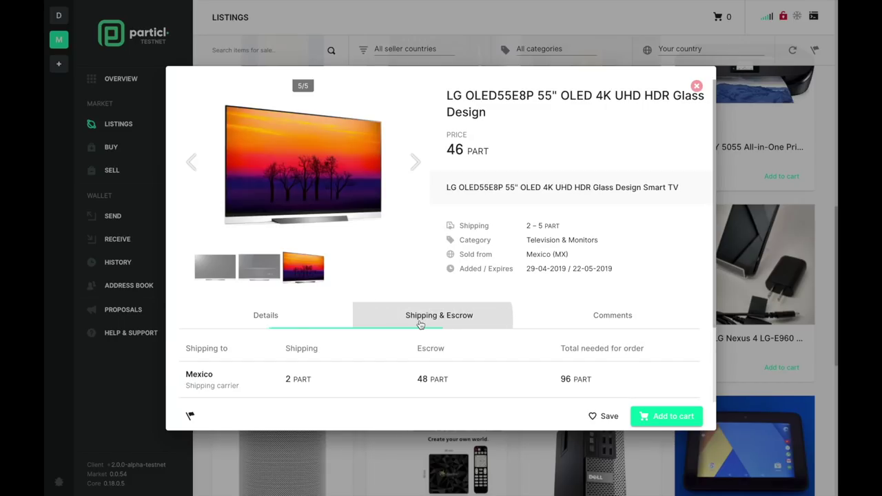
{"action": "scroll", "coordinate": [420, 324], "scroll_direction": "down", "scroll_amount": 2}
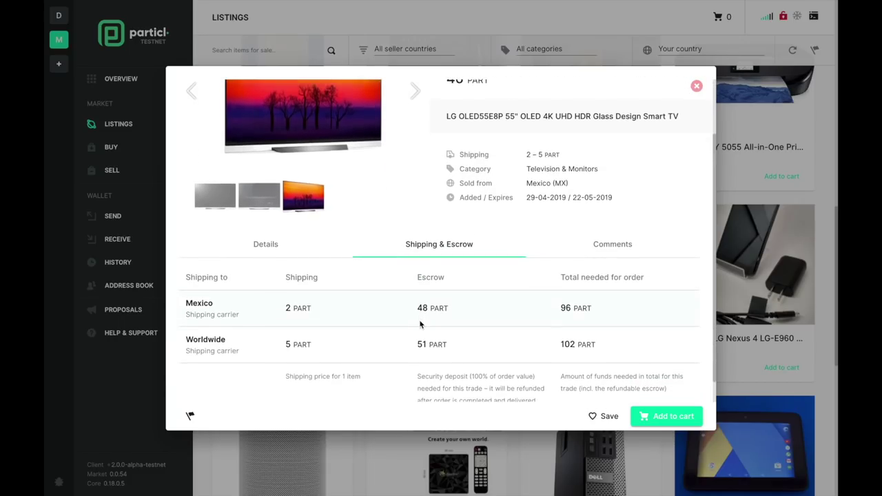
{"action": "scroll", "coordinate": [420, 324], "scroll_direction": "down", "scroll_amount": 1}
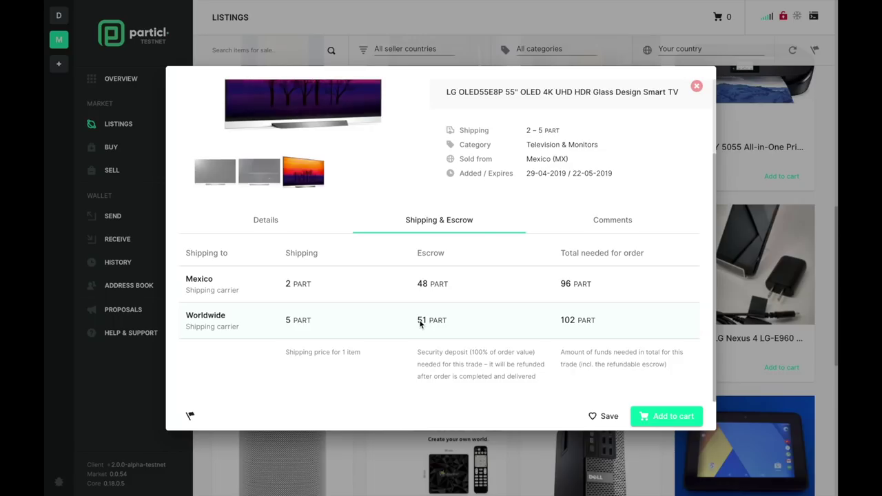
{"action": "scroll", "coordinate": [420, 324], "scroll_direction": "up", "scroll_amount": 1}
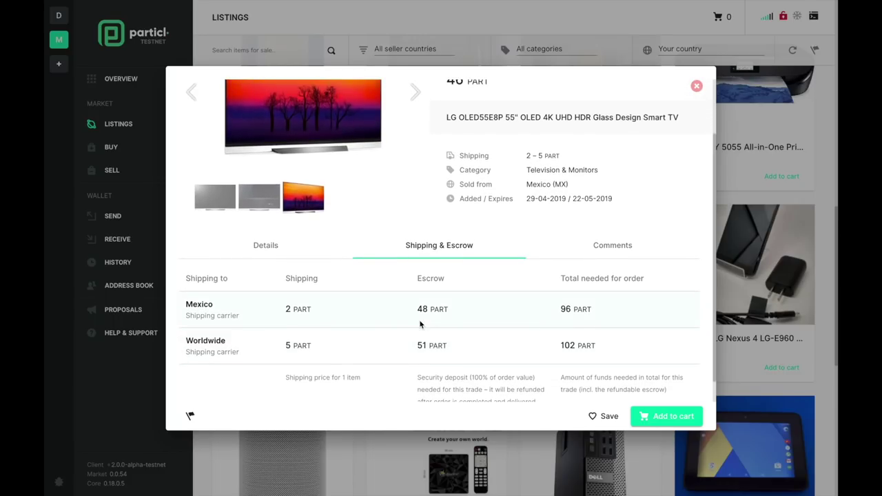
{"action": "scroll", "coordinate": [420, 324], "scroll_direction": "up", "scroll_amount": 1}
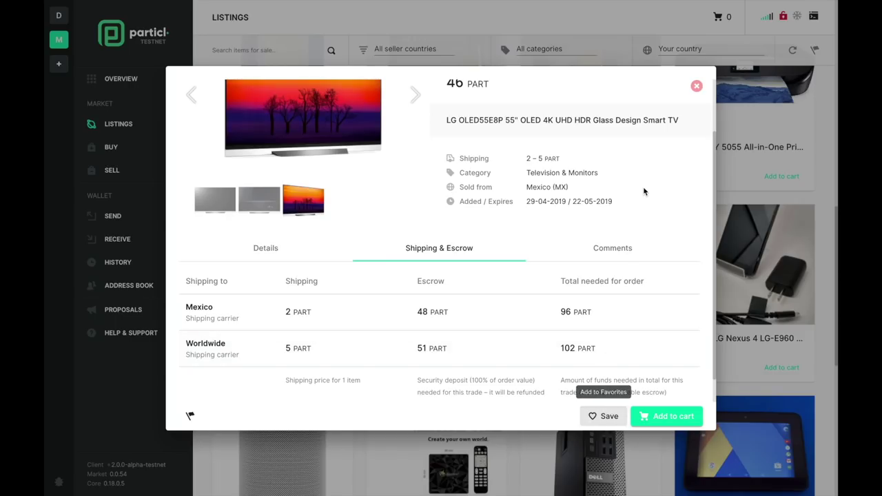
{"action": "left_click", "coordinate": [594, 417]}
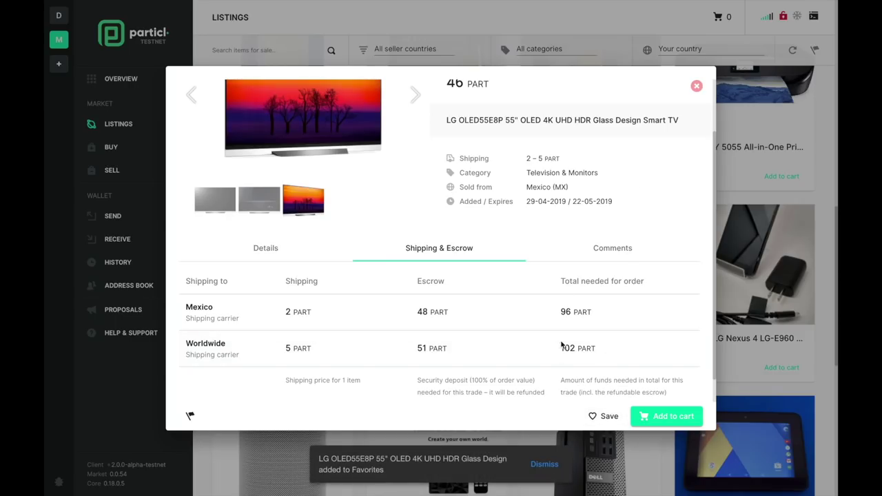
{"action": "left_click", "coordinate": [544, 465]}
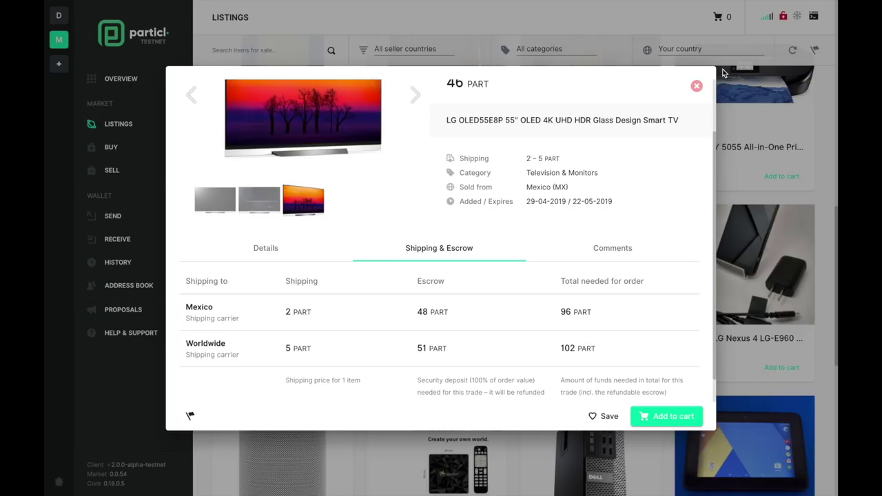
{"action": "left_click", "coordinate": [697, 88]}
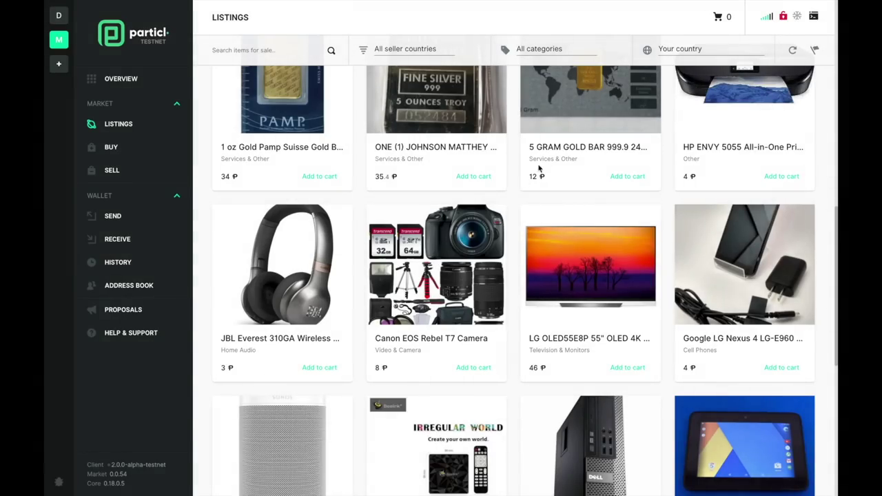
- Scroll up and down the listings grid to locate the 5 gram gold bar
{"action": "scroll", "coordinate": [502, 220], "scroll_direction": "up", "scroll_amount": 1}
{"action": "scroll", "coordinate": [501, 219], "scroll_direction": "down", "scroll_amount": 3}
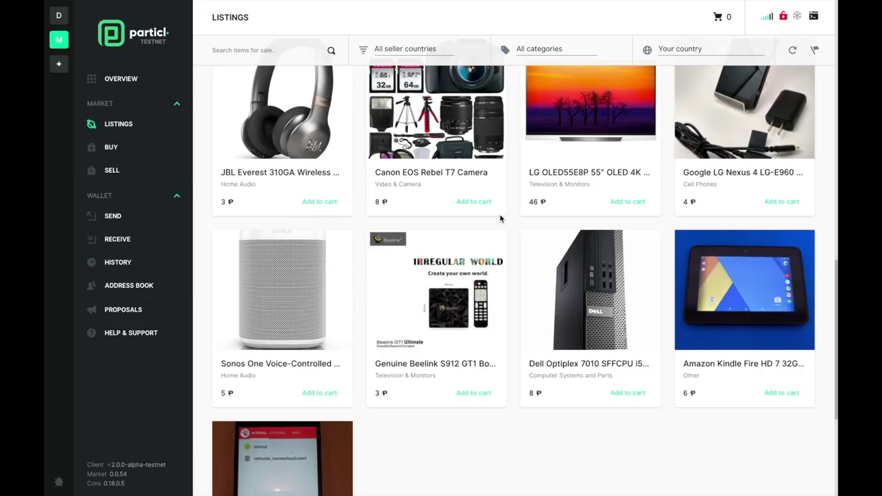
{"action": "scroll", "coordinate": [501, 219], "scroll_direction": "down", "scroll_amount": 1}
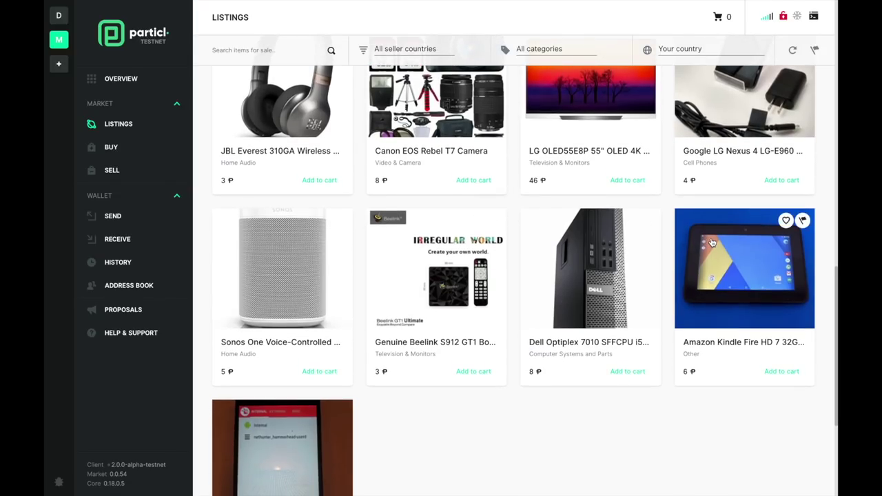
{"action": "scroll", "coordinate": [712, 236], "scroll_direction": "up", "scroll_amount": 2}
{"action": "scroll", "coordinate": [712, 236], "scroll_direction": "up", "scroll_amount": 5}
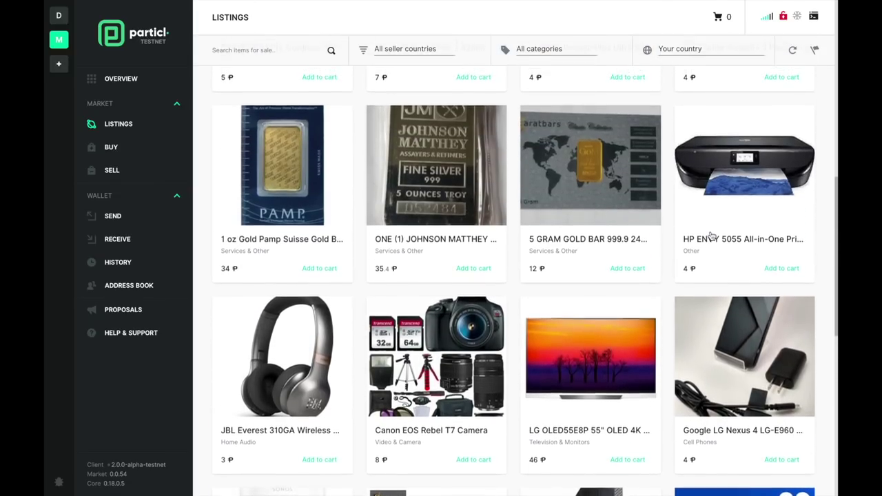
{"action": "scroll", "coordinate": [621, 169], "scroll_direction": "up", "scroll_amount": 2}
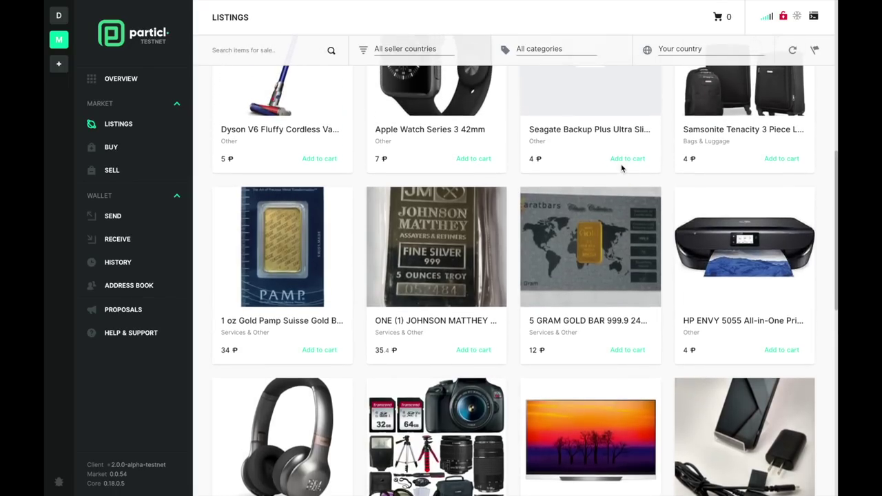
- View the gold bar's second photo, close it, and open the Seagate Backup Plus 2TB listing
{"action": "left_click", "coordinate": [582, 227]}
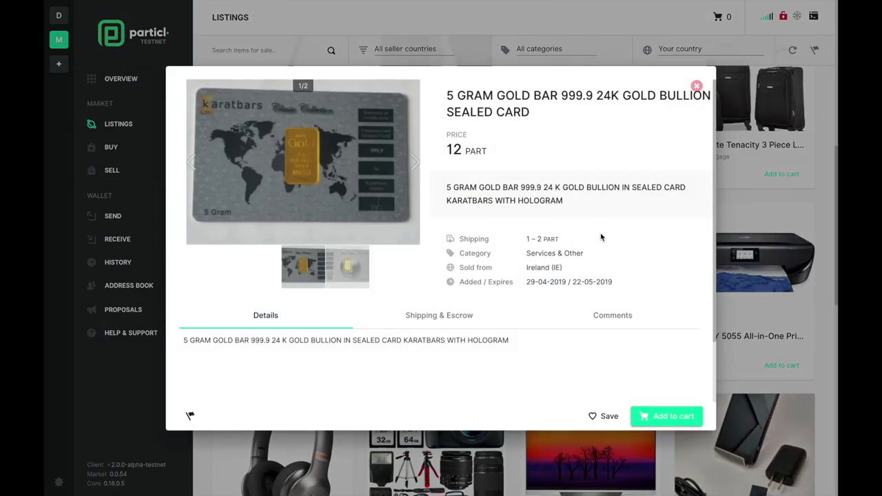
{"action": "left_click", "coordinate": [360, 266]}
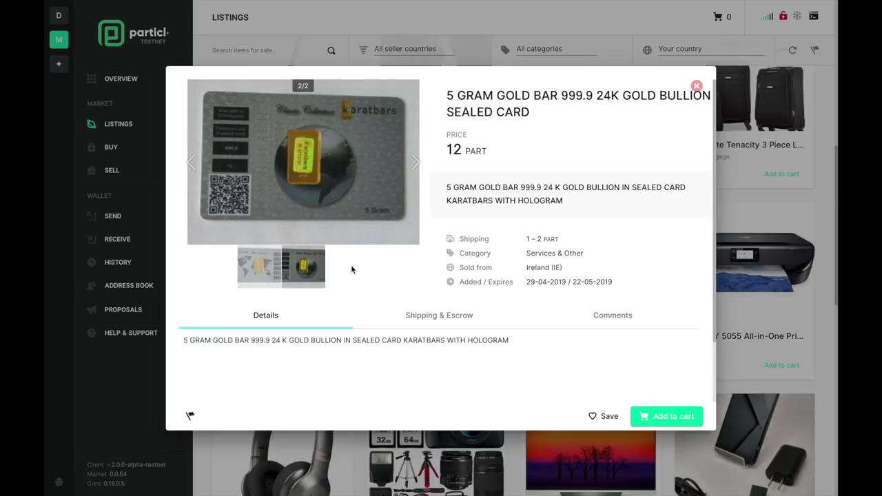
{"action": "left_click", "coordinate": [809, 360]}
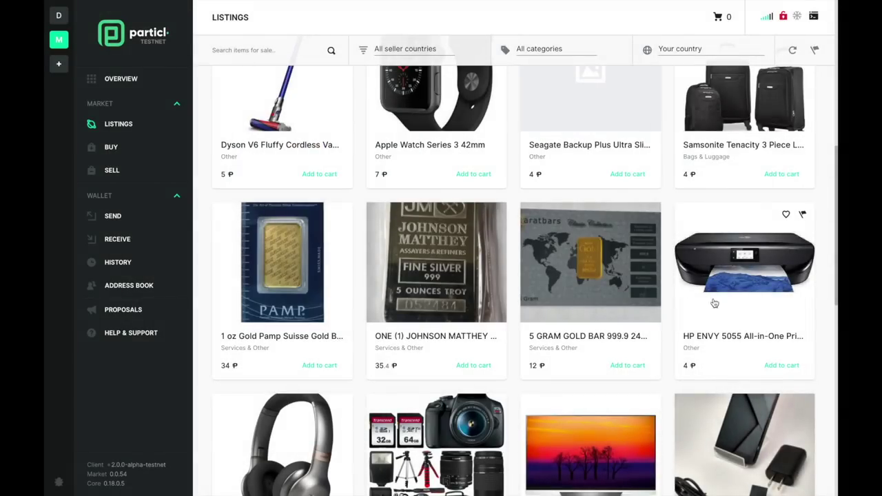
{"action": "scroll", "coordinate": [661, 283], "scroll_direction": "up", "scroll_amount": 2}
{"action": "scroll", "coordinate": [660, 282], "scroll_direction": "up", "scroll_amount": 3}
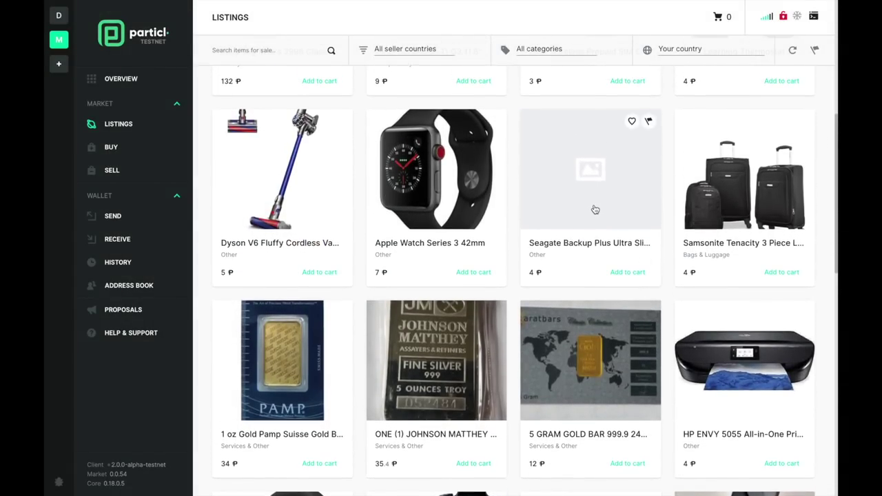
{"action": "left_click", "coordinate": [596, 209]}
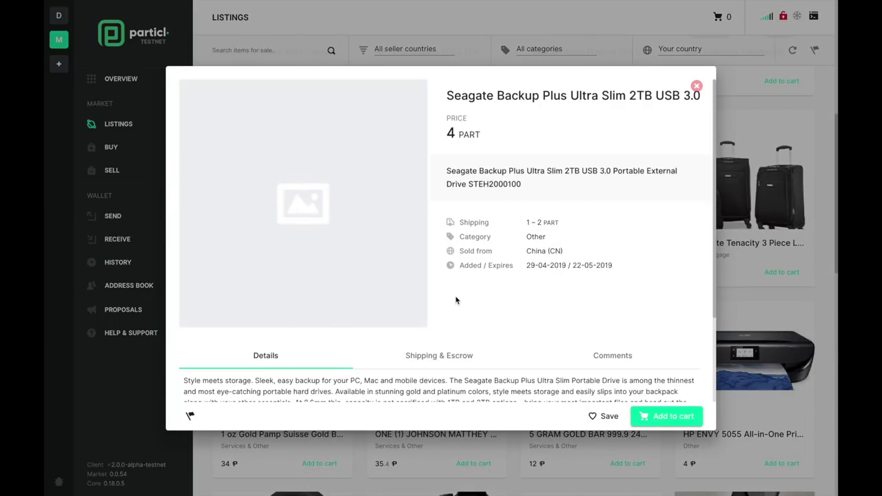
- Report the Seagate listing, confirm the takedown vote, and filter to reported listings only
{"action": "left_click", "coordinate": [191, 416]}
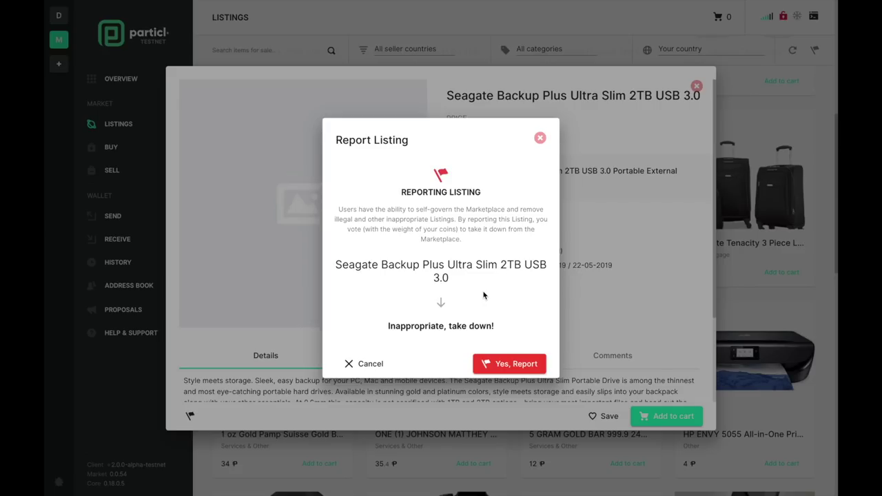
{"action": "left_click", "coordinate": [515, 368]}
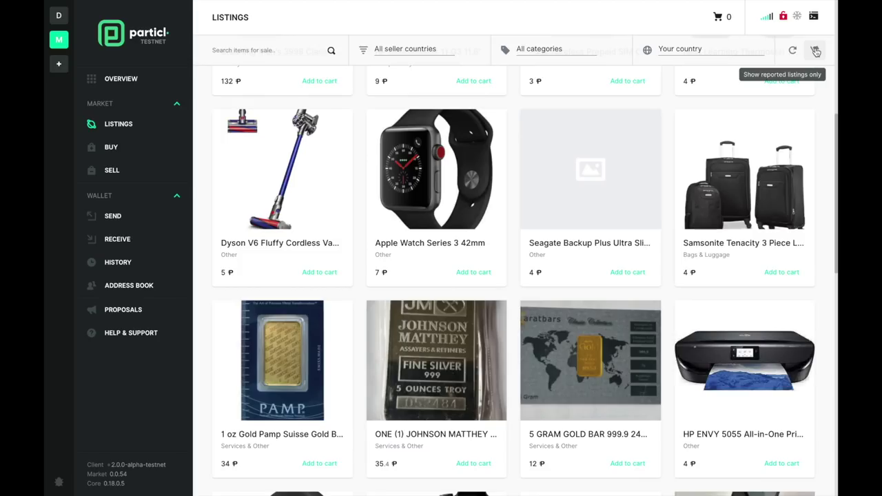
{"action": "left_click", "coordinate": [815, 51]}
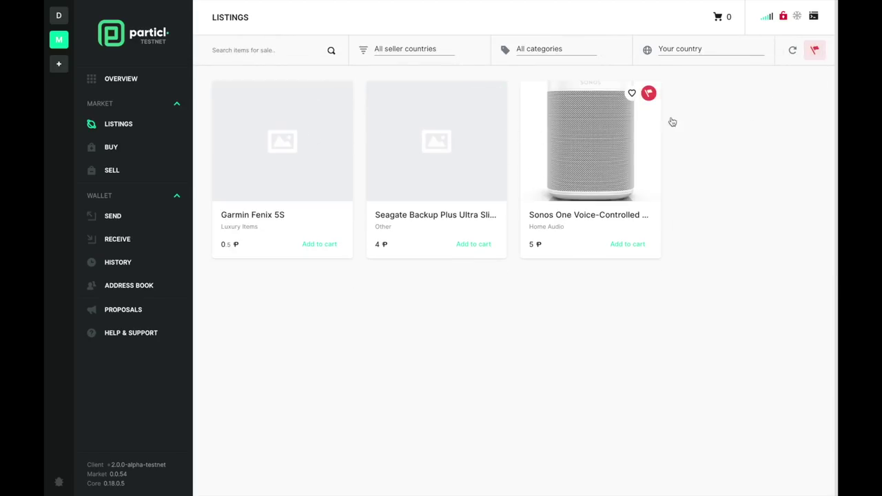
{"action": "left_click", "coordinate": [816, 52]}
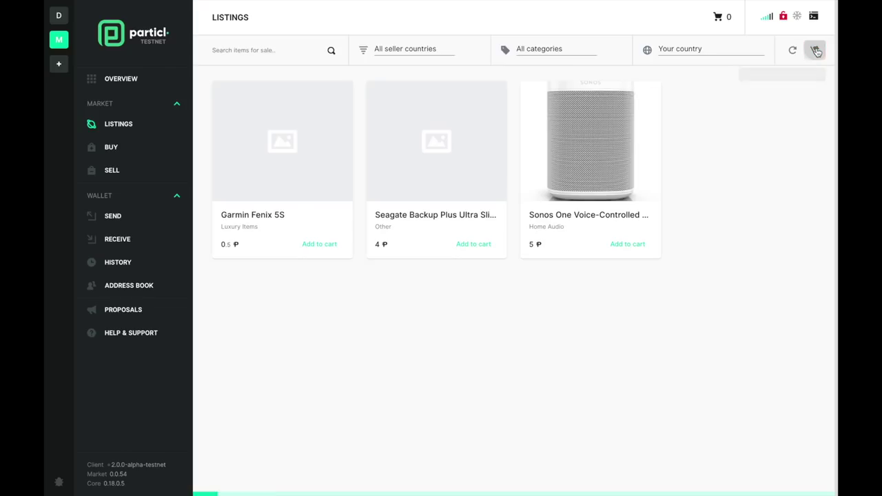
{"action": "left_click", "coordinate": [685, 48]}
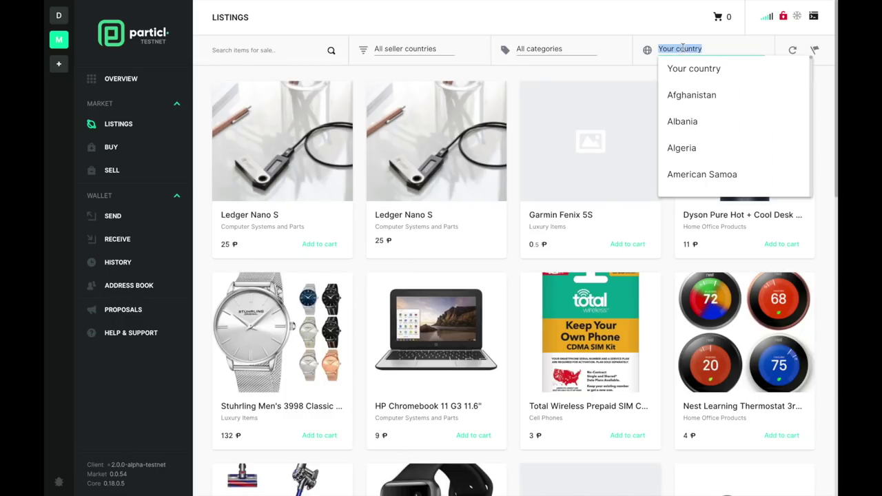
{"action": "scroll", "coordinate": [709, 149], "scroll_direction": "down", "scroll_amount": 10}
{"action": "scroll", "coordinate": [710, 150], "scroll_direction": "up", "scroll_amount": 10}
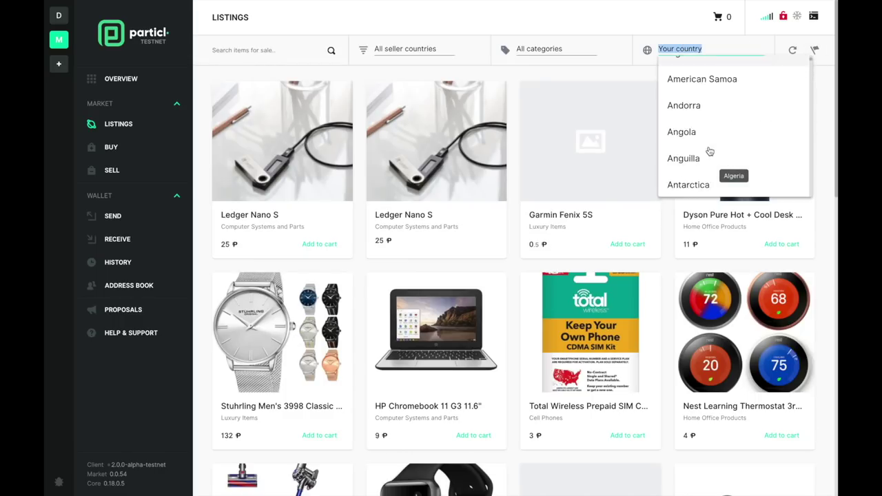
{"action": "left_click", "coordinate": [539, 49]}
{"action": "scroll", "coordinate": [572, 124], "scroll_direction": "down", "scroll_amount": 10}
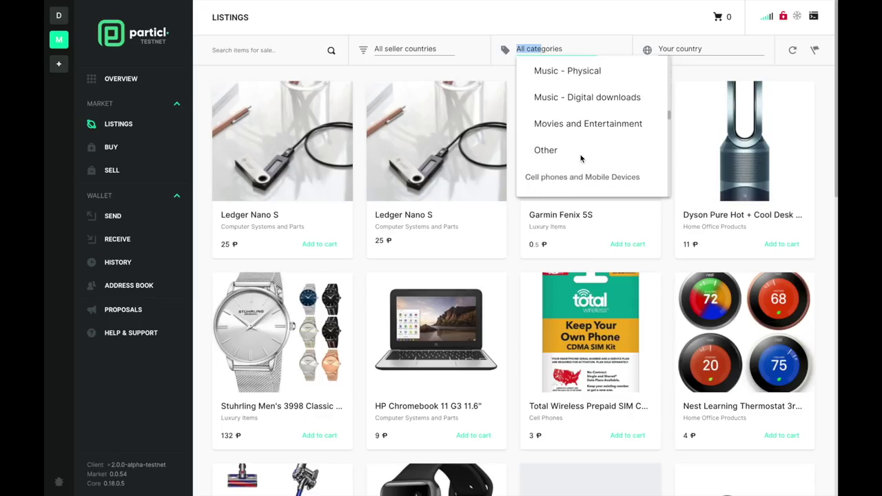
{"action": "left_click", "coordinate": [435, 62]}
{"action": "scroll", "coordinate": [449, 160], "scroll_direction": "down", "scroll_amount": 20}
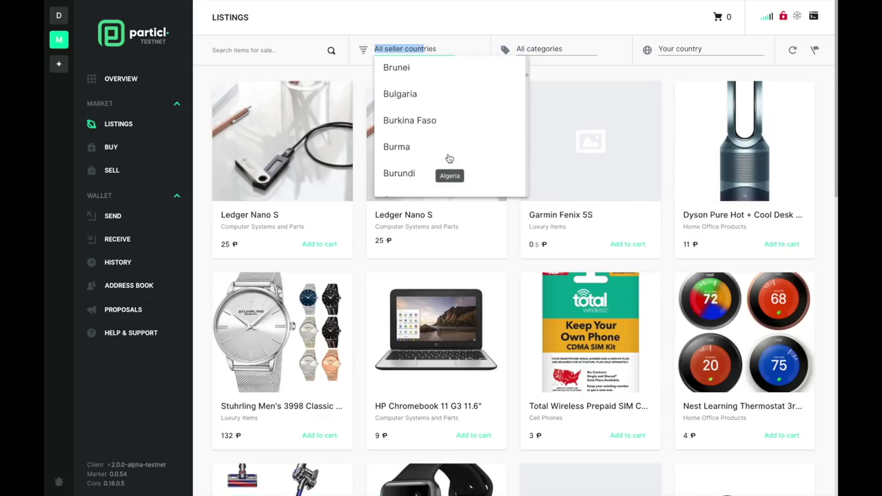
{"action": "scroll", "coordinate": [449, 160], "scroll_direction": "up", "scroll_amount": 20}
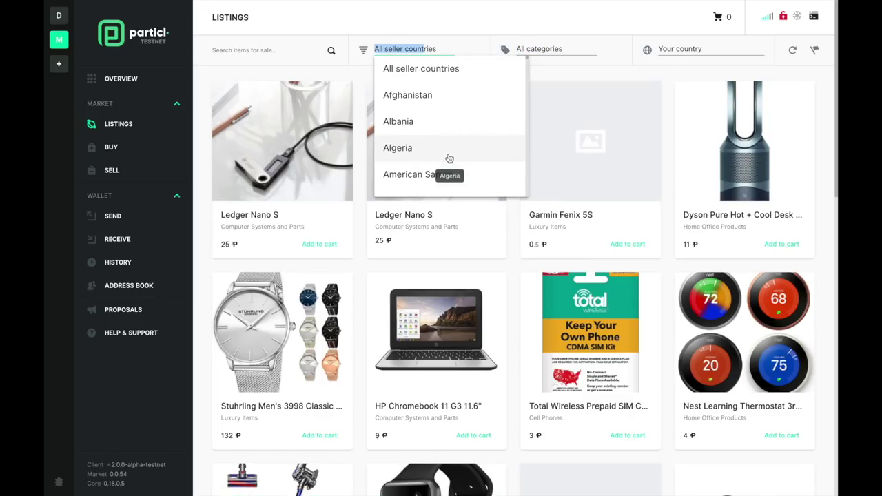
{"action": "left_click", "coordinate": [513, 264]}
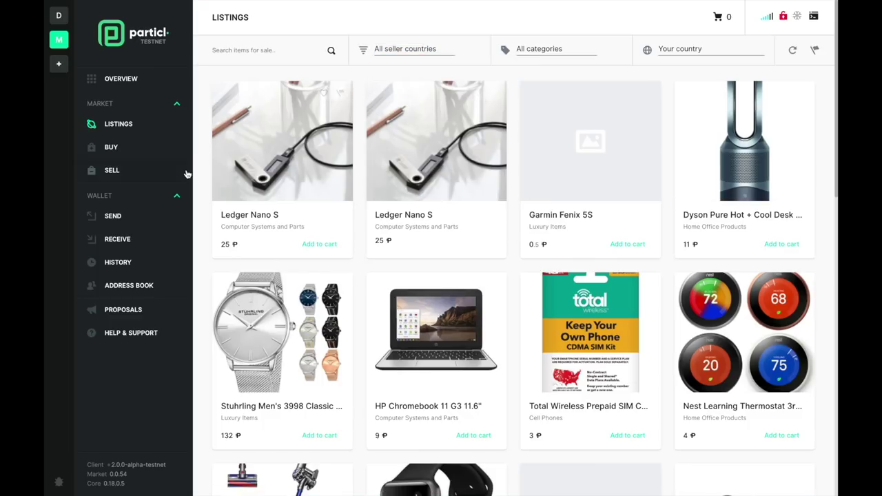
- Review the Ledger Nano S shipping and escrow costs, then favourite it and add it to the cart
{"action": "left_click", "coordinate": [308, 190]}
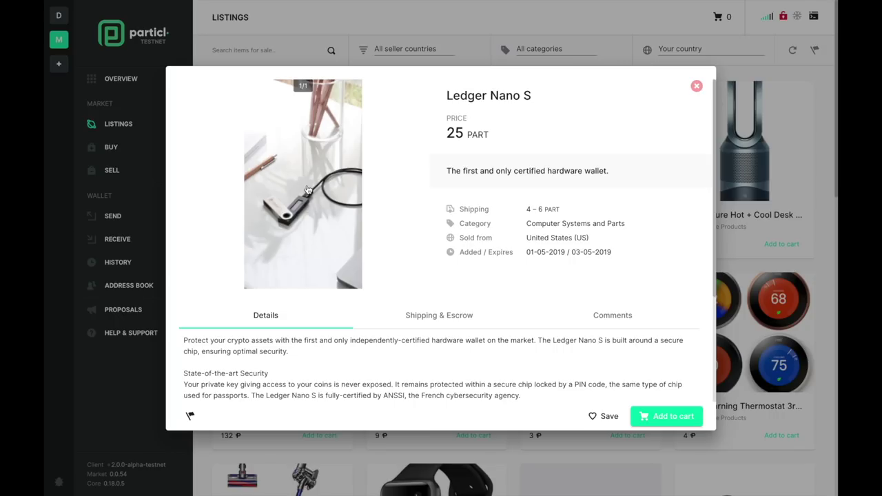
{"action": "scroll", "coordinate": [309, 190], "scroll_direction": "down", "scroll_amount": 3}
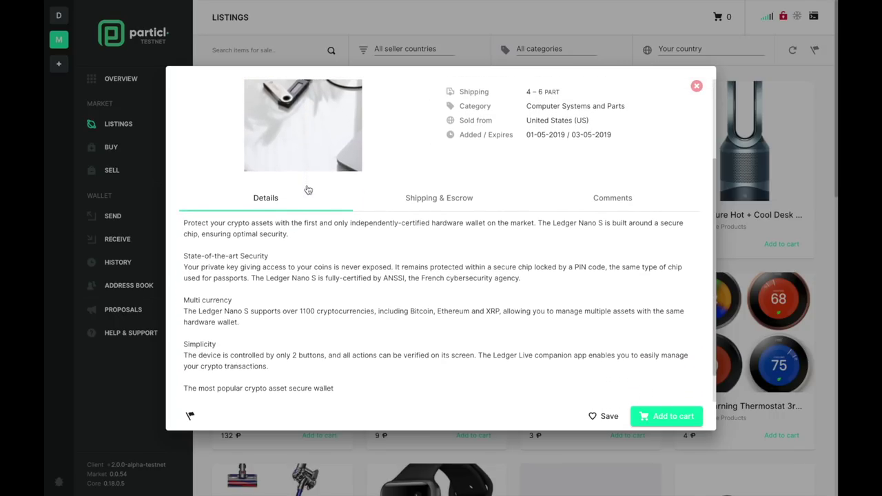
{"action": "scroll", "coordinate": [307, 184], "scroll_direction": "up", "scroll_amount": 1}
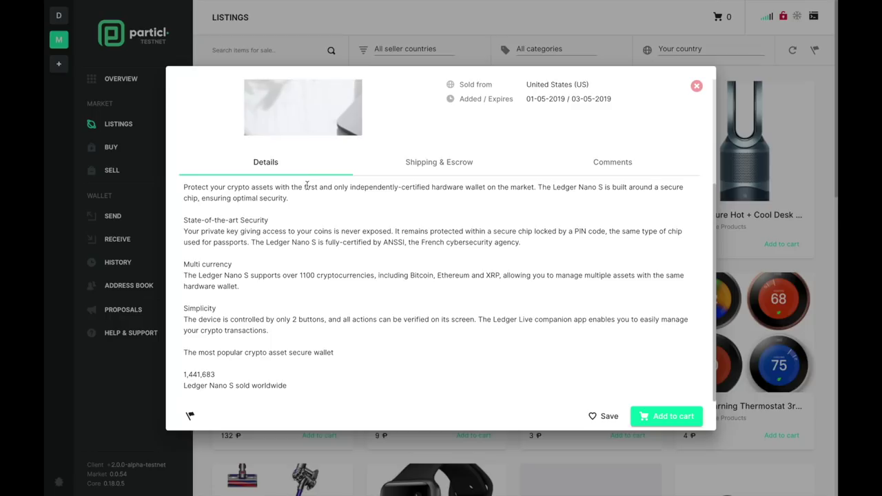
{"action": "scroll", "coordinate": [308, 190], "scroll_direction": "up", "scroll_amount": 3}
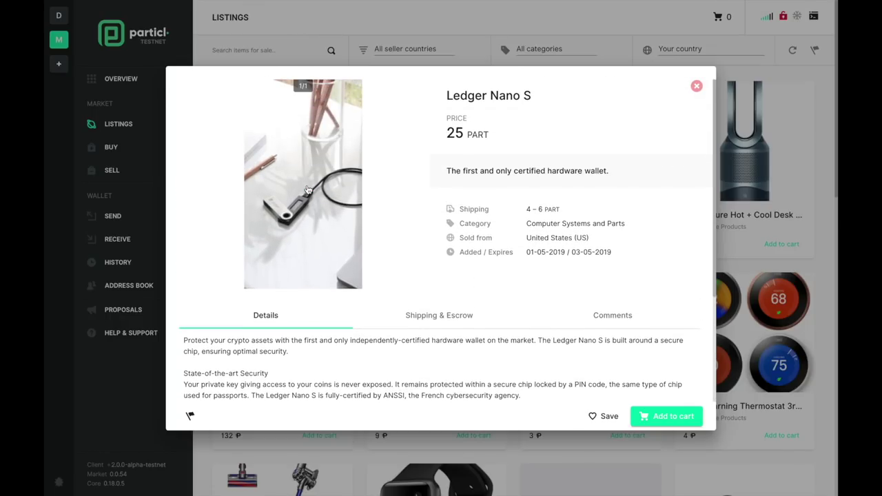
{"action": "left_click", "coordinate": [452, 315]}
{"action": "scroll", "coordinate": [450, 317], "scroll_direction": "down", "scroll_amount": 2}
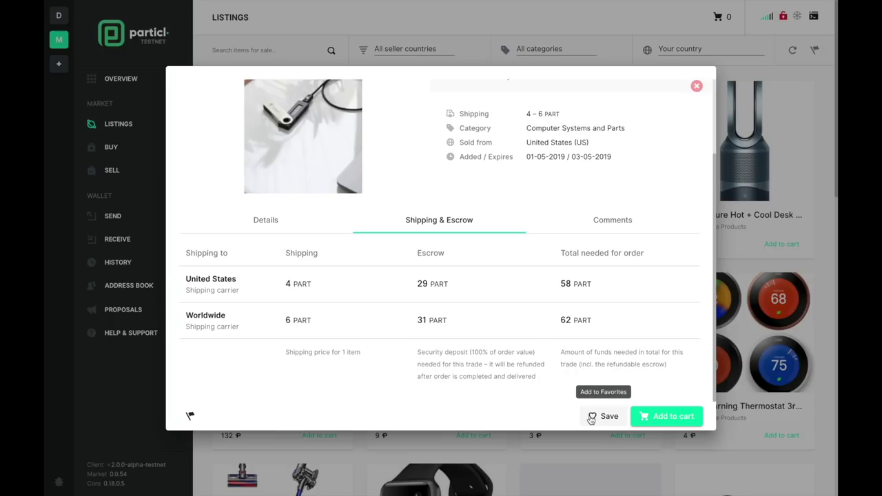
{"action": "left_click", "coordinate": [591, 418]}
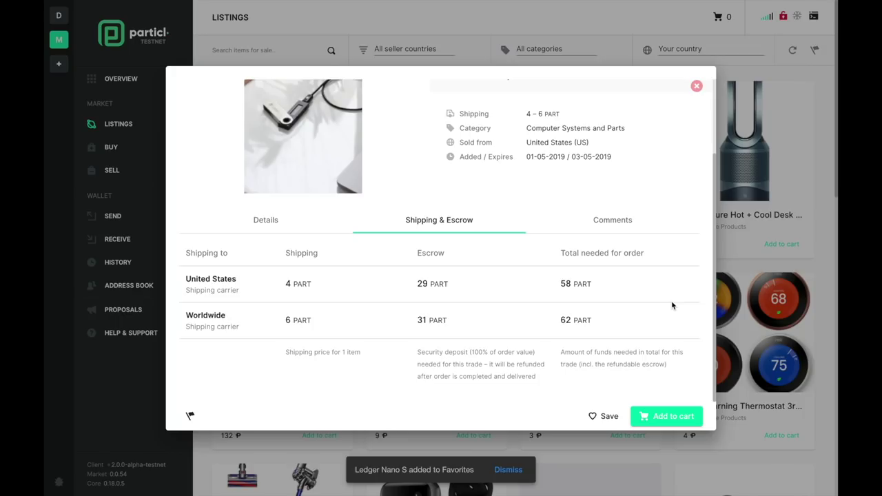
{"action": "left_click", "coordinate": [648, 420]}
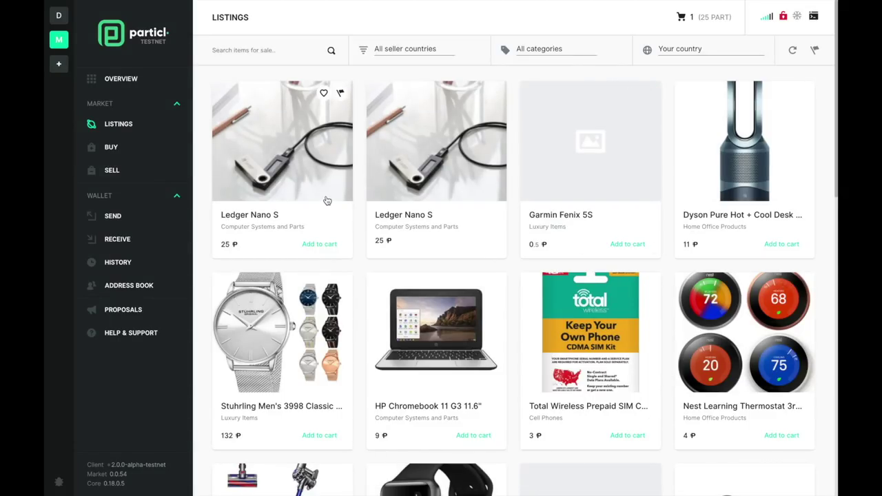
- Check the Favourites and Orders tabs, expand the Ledger order, then return to the cart and continue to shipping
{"action": "left_click", "coordinate": [147, 150]}
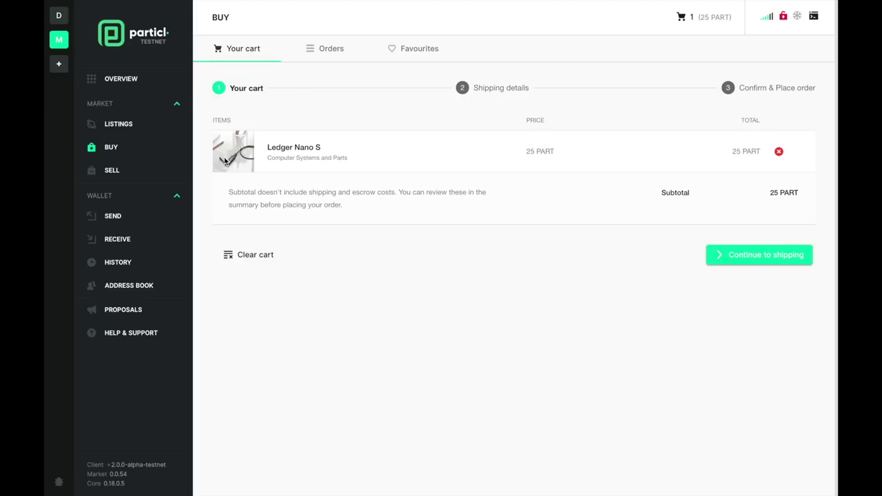
{"action": "left_click", "coordinate": [422, 48]}
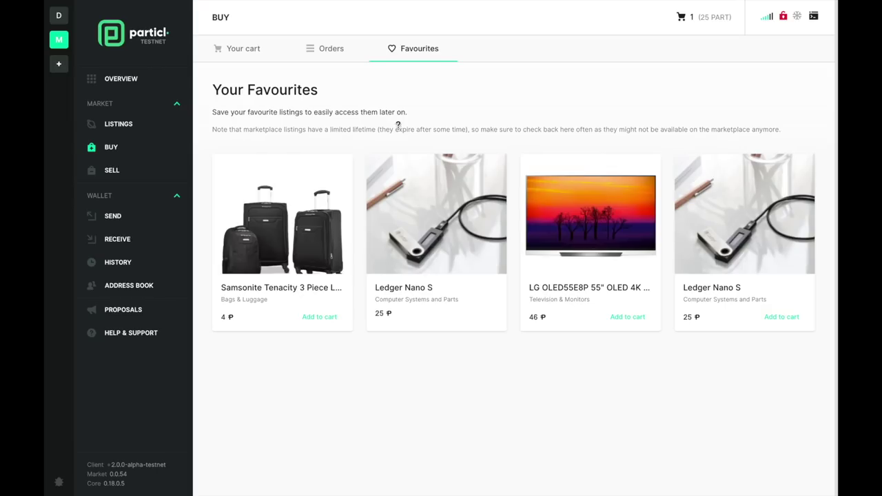
{"action": "left_click", "coordinate": [332, 51]}
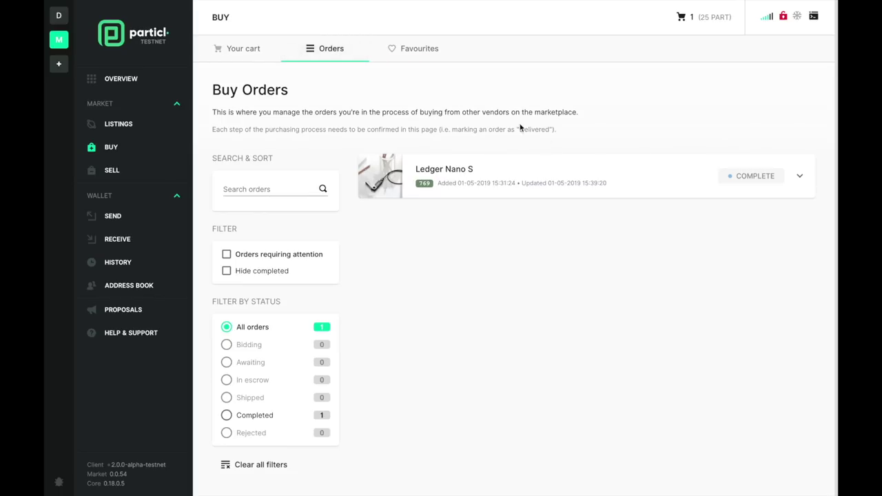
{"action": "left_click", "coordinate": [681, 191]}
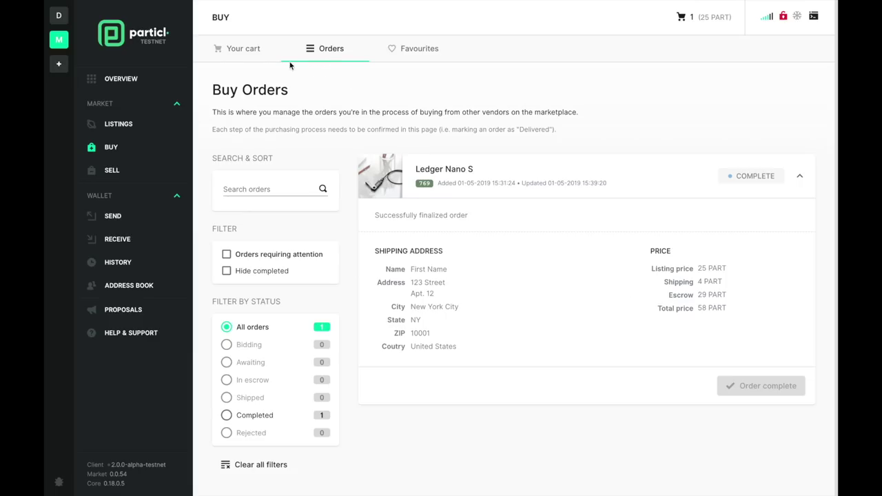
{"action": "left_click", "coordinate": [243, 49]}
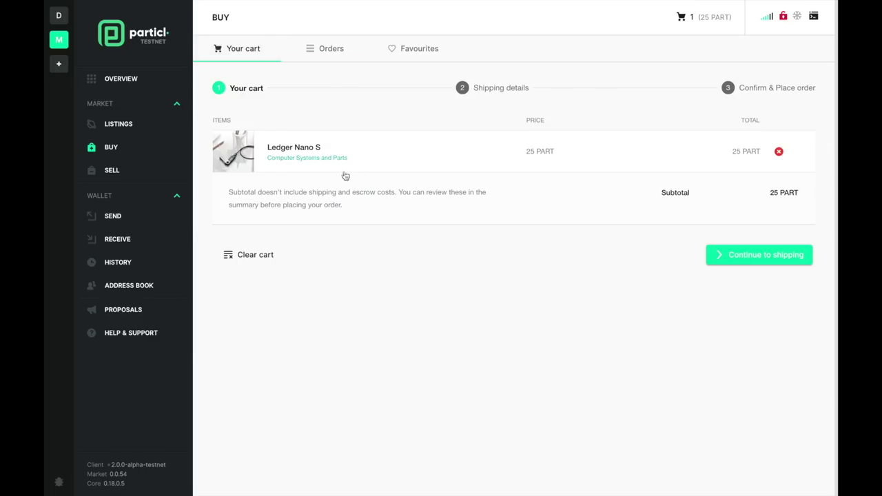
{"action": "left_click", "coordinate": [736, 266]}
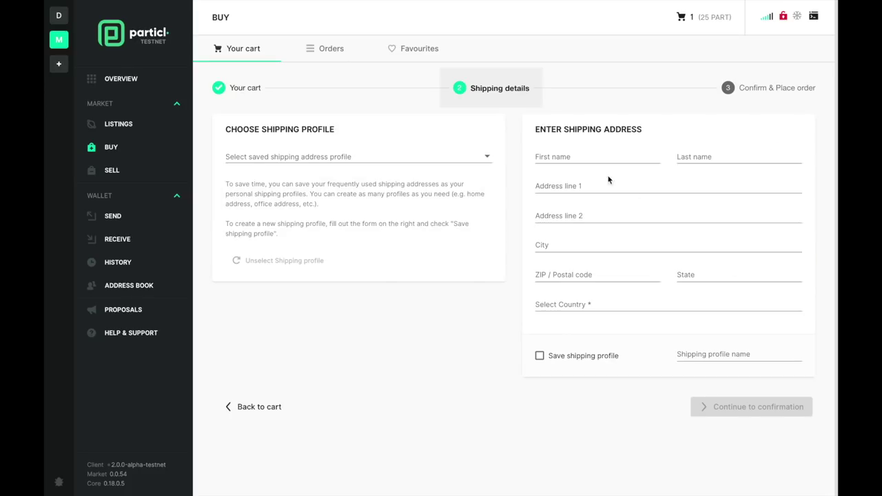
- Enter the buyer's first and last name, street address, apartment line, and city New York City
{"action": "left_click", "coordinate": [561, 154]}
{"action": "type", "text": "Some"}
{"action": "key", "text": "Tab"}
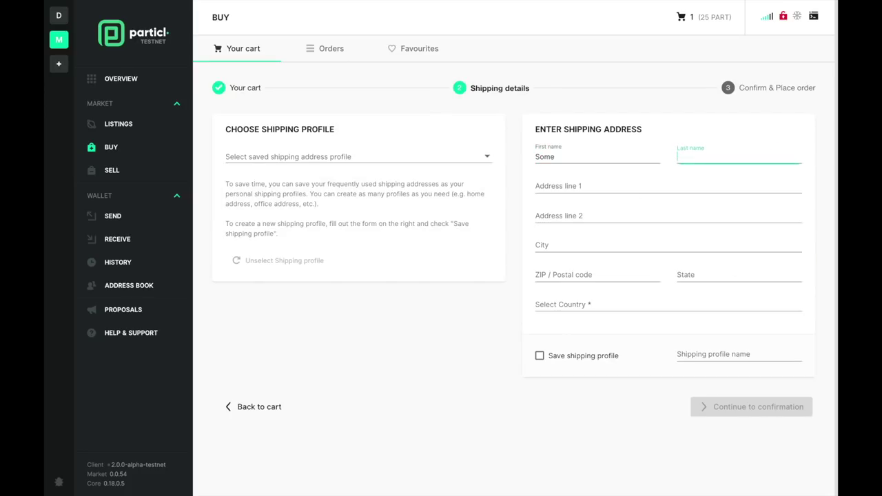
{"action": "type", "text": "Name"}
{"action": "key", "text": "Tab"}
{"action": "type", "text": "S"}
{"action": "key", "text": "BackSpace"}
{"action": "type", "text": "12"}
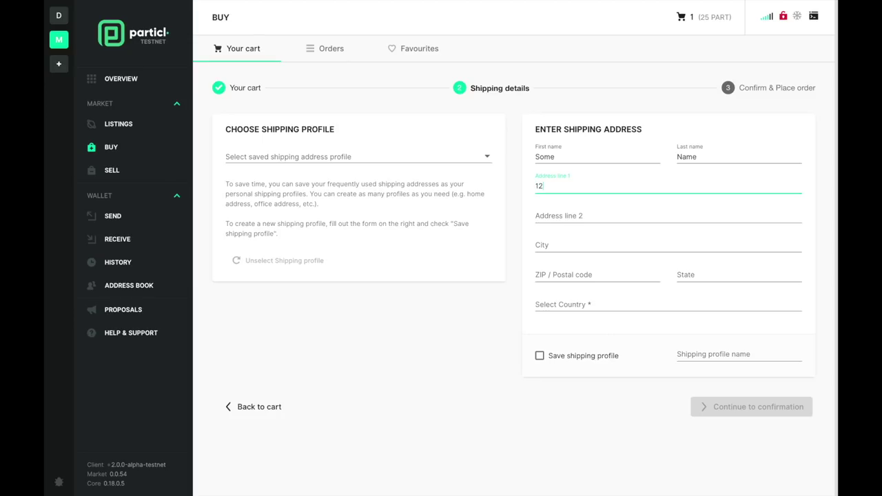
{"action": "type", "text": "3 Street St."}
{"action": "key", "text": "Tab"}
{"action": "type", "text": "Apt. 123"}
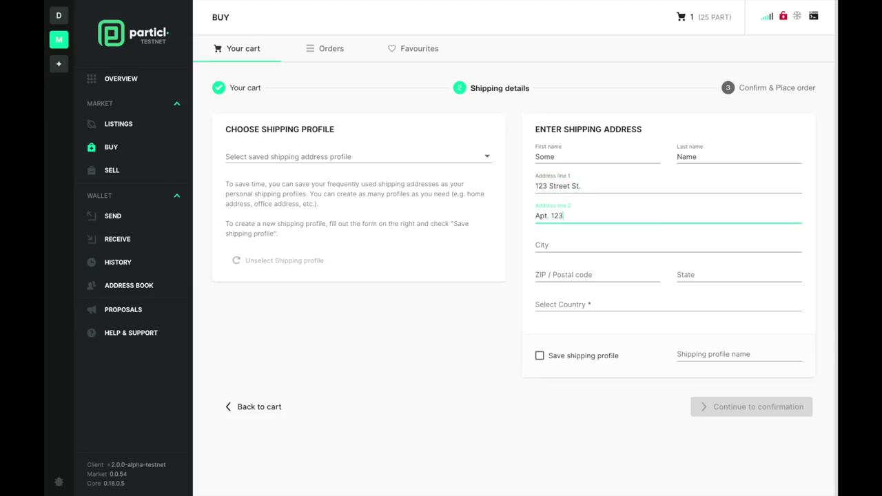
{"action": "key", "text": "Tab"}
{"action": "type", "text": "Ne"}
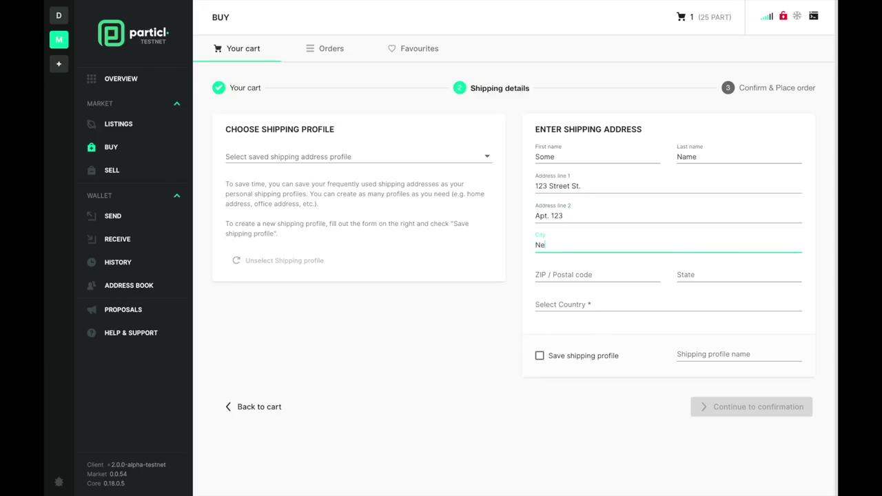
{"action": "type", "text": "w york City"}
{"action": "left_click", "coordinate": [555, 244]}
{"action": "key", "text": "BackSpace"}
{"action": "type", "text": "Y"}
- Fill in the ZIP code, state NY, and choose United States as the shipping country
{"action": "left_click", "coordinate": [567, 274]}
{"action": "type", "text": "1"}
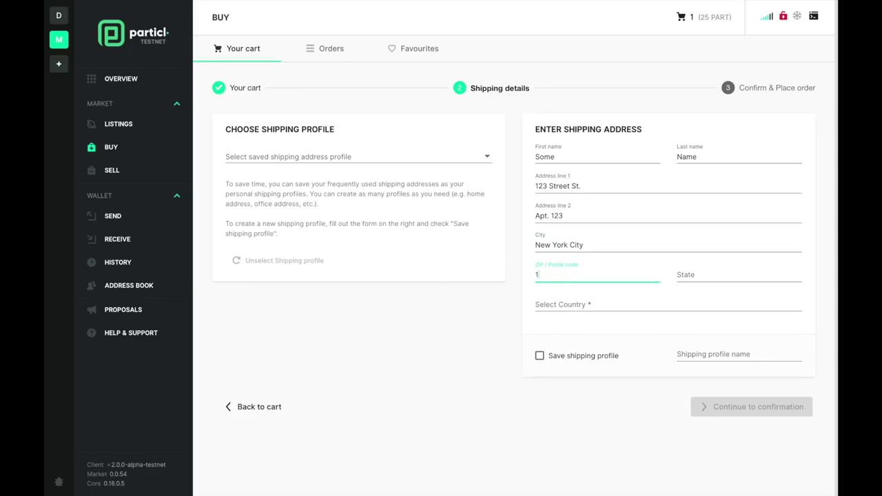
{"action": "type", "text": "0001"}
{"action": "left_click", "coordinate": [737, 274]}
{"action": "type", "text": "NY"}
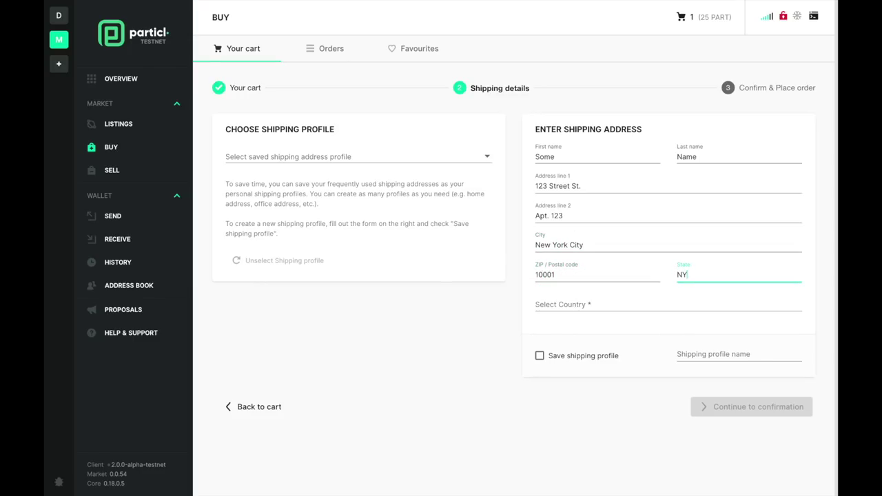
{"action": "left_click", "coordinate": [620, 304]}
{"action": "type", "text": "united"}
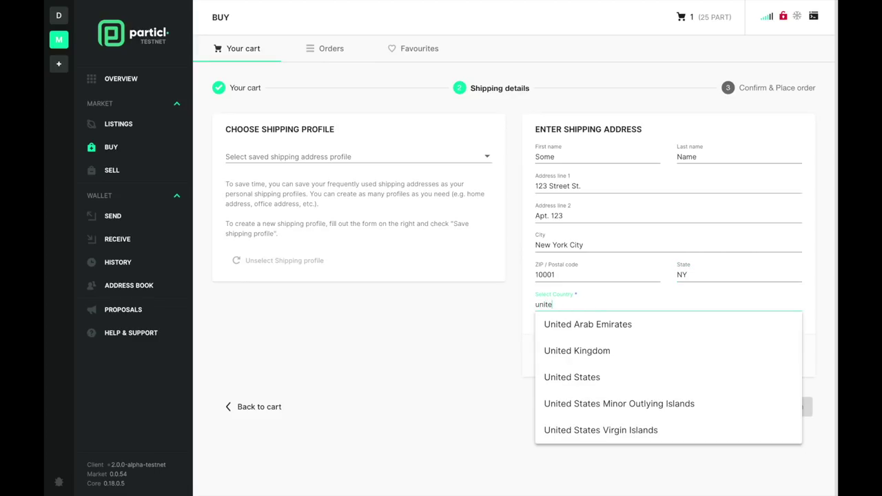
{"action": "left_click", "coordinate": [598, 378]}
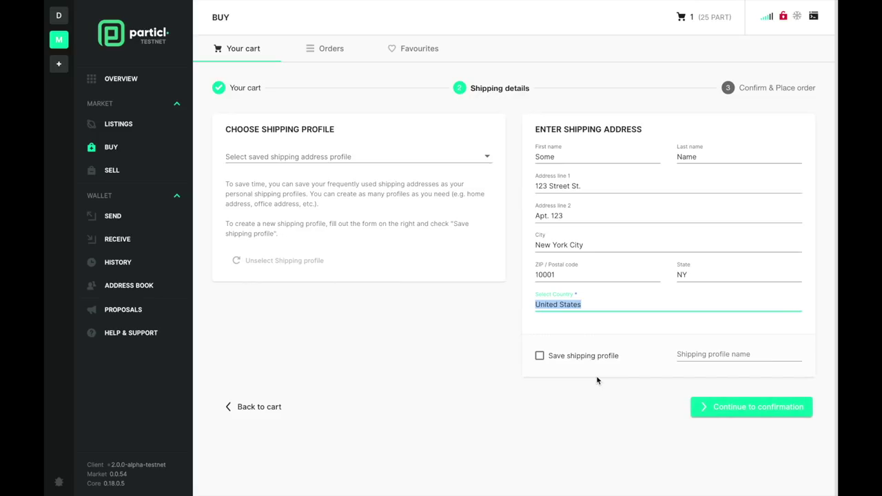
- Save the address as a shipping profile named 'Personal Address'
{"action": "left_click", "coordinate": [540, 355]}
{"action": "left_click", "coordinate": [703, 356]}
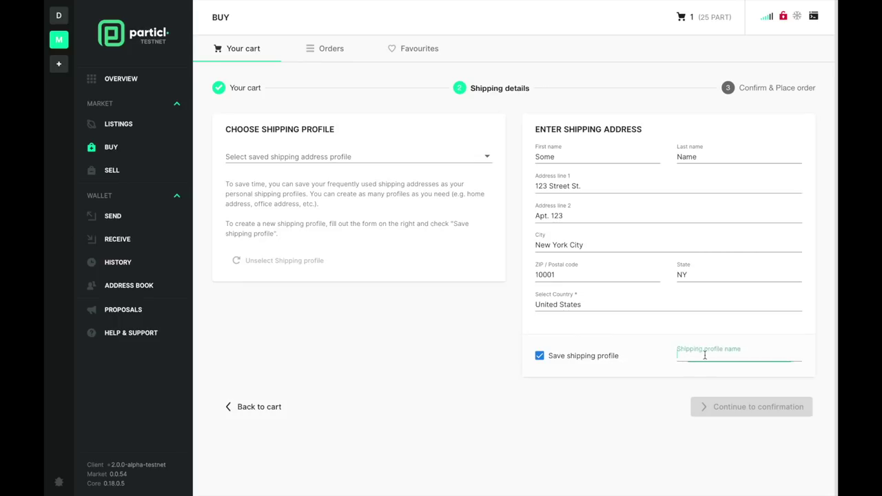
{"action": "type", "text": "M"}
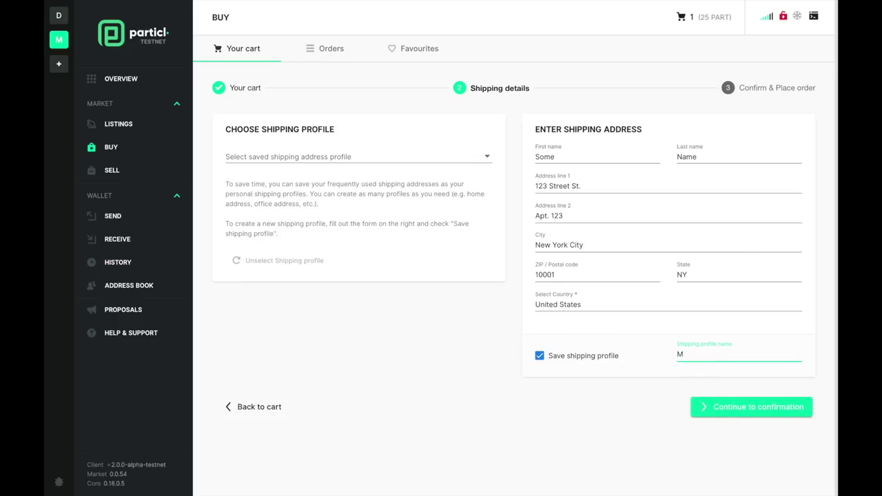
{"action": "key", "text": "BackSpace"}
{"action": "type", "text": "Personal Address"}
- Move to the Confirm & Place order step and bring up the place-order confirmation for 58 PART
{"action": "left_click", "coordinate": [723, 418]}
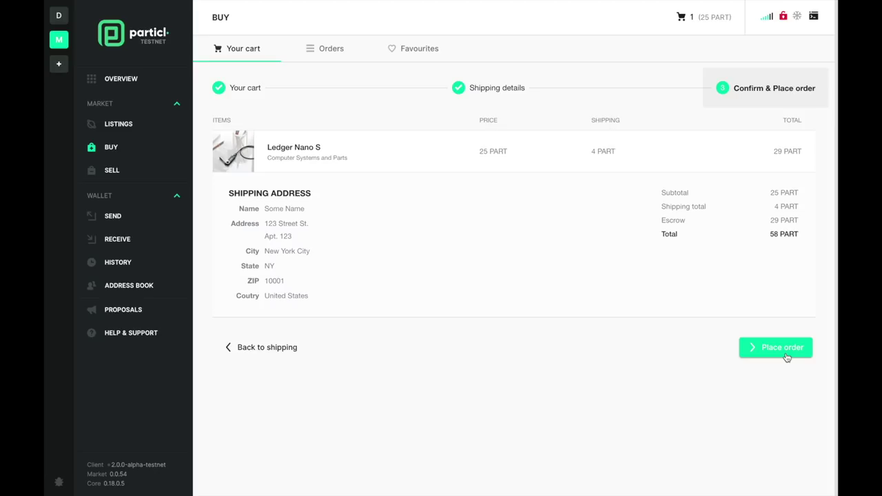
{"action": "left_click", "coordinate": [787, 357]}
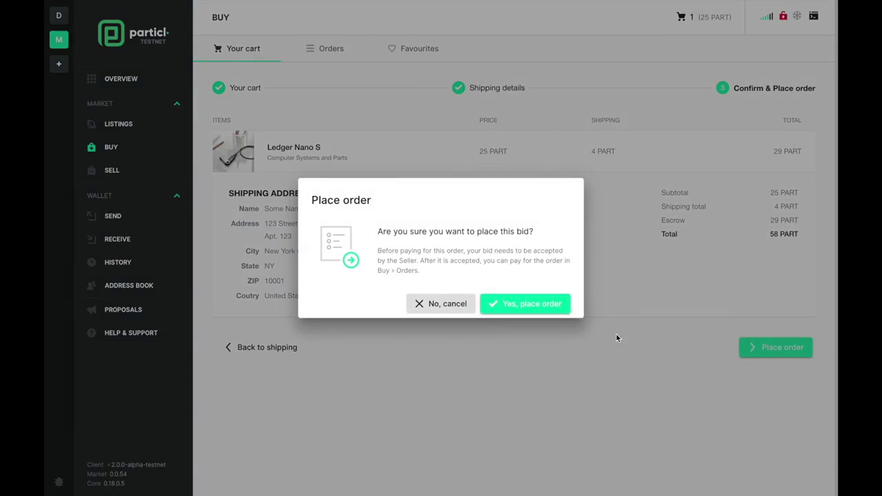
- Place the Ledger Nano S bid, briefly expand the new order, then go to the wallet Overview
{"action": "left_click", "coordinate": [545, 314]}
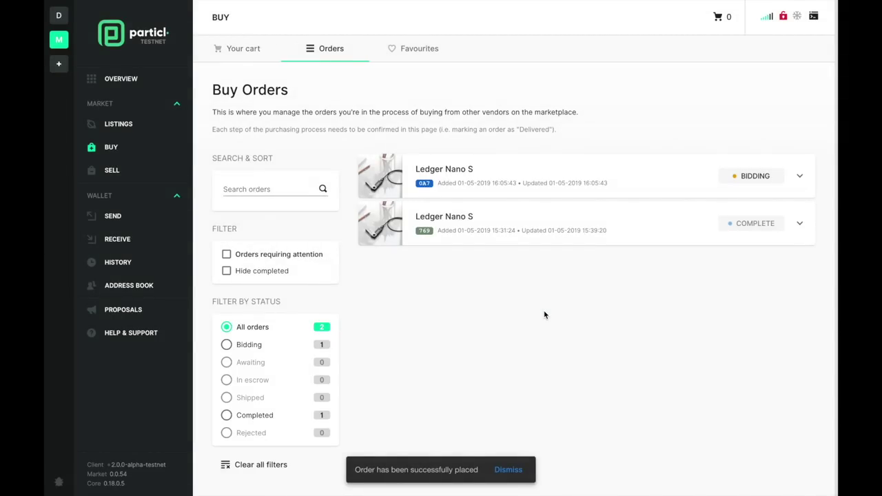
{"action": "left_click", "coordinate": [515, 179]}
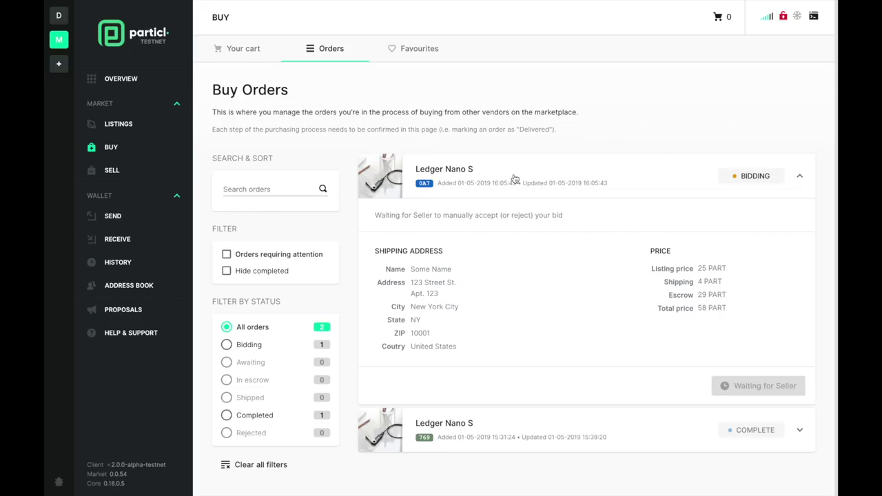
{"action": "left_click", "coordinate": [515, 179]}
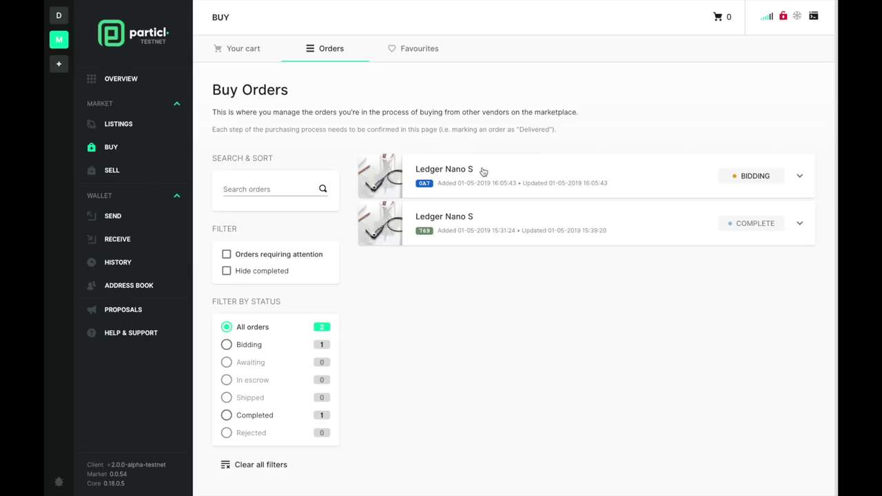
{"action": "left_click", "coordinate": [137, 83]}
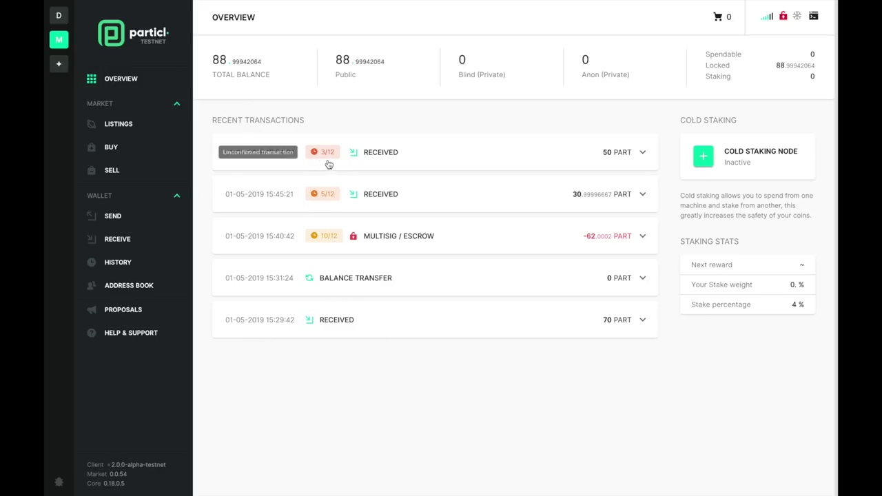
- Expand the seller-accepted Ledger Nano S buy order and start its 58 PART payment
{"action": "left_click", "coordinate": [120, 151]}
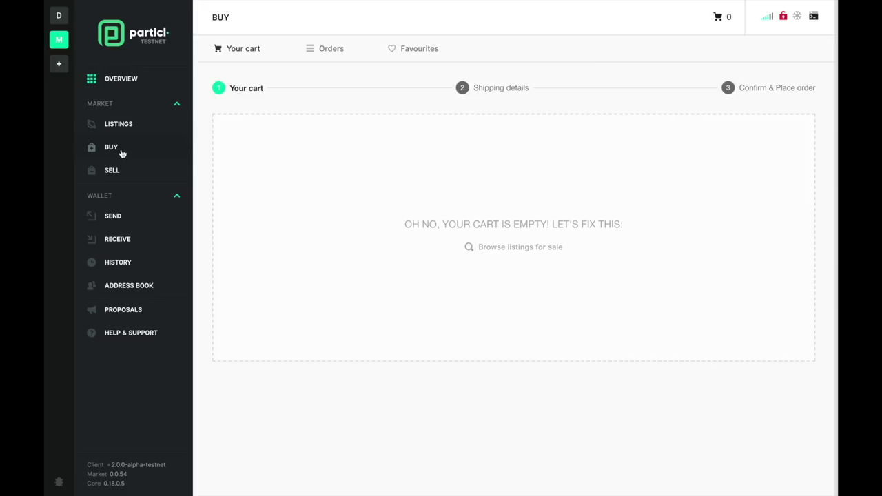
{"action": "left_click", "coordinate": [332, 50]}
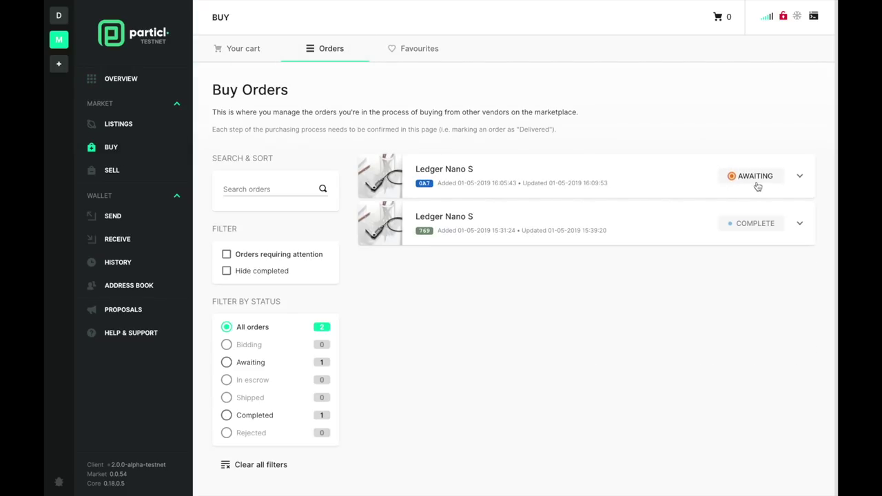
{"action": "left_click", "coordinate": [583, 176]}
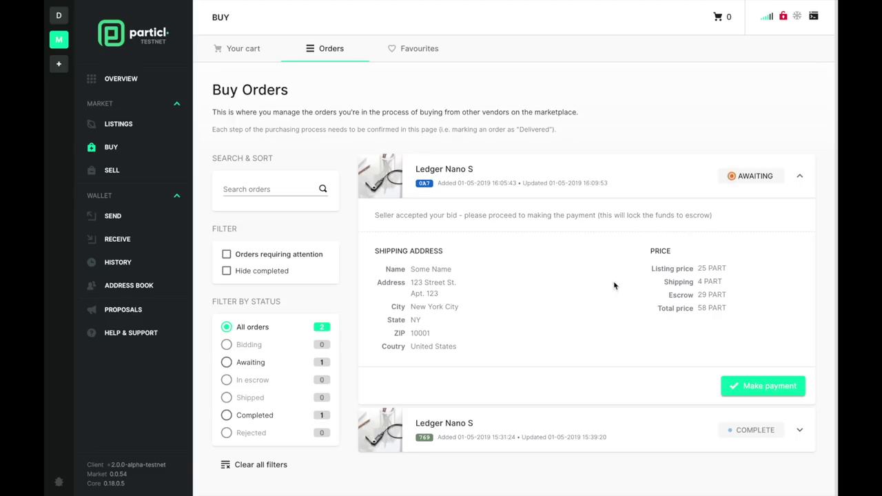
{"action": "left_click", "coordinate": [741, 396]}
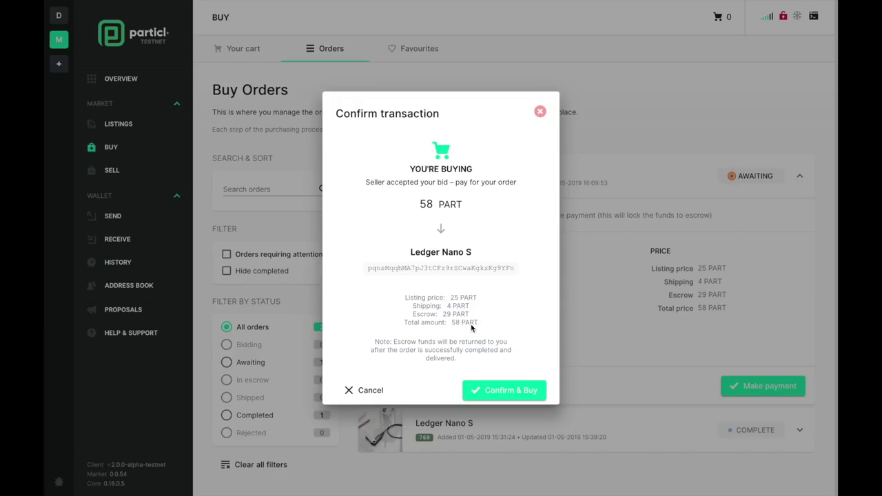
- Pay 58 PART into escrow for the Ledger Nano S order and view the wallet overview
{"action": "left_click", "coordinate": [539, 112]}
{"action": "mouse_move", "coordinate": [153, 44]}
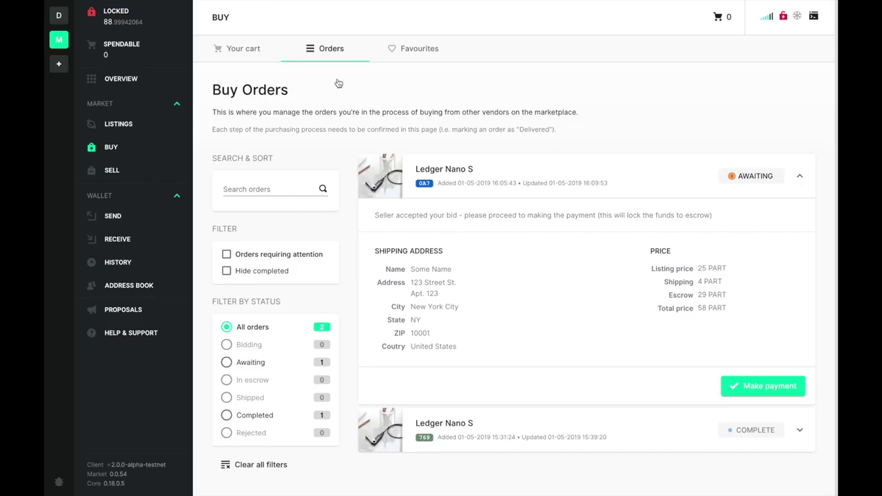
{"action": "left_click", "coordinate": [735, 383]}
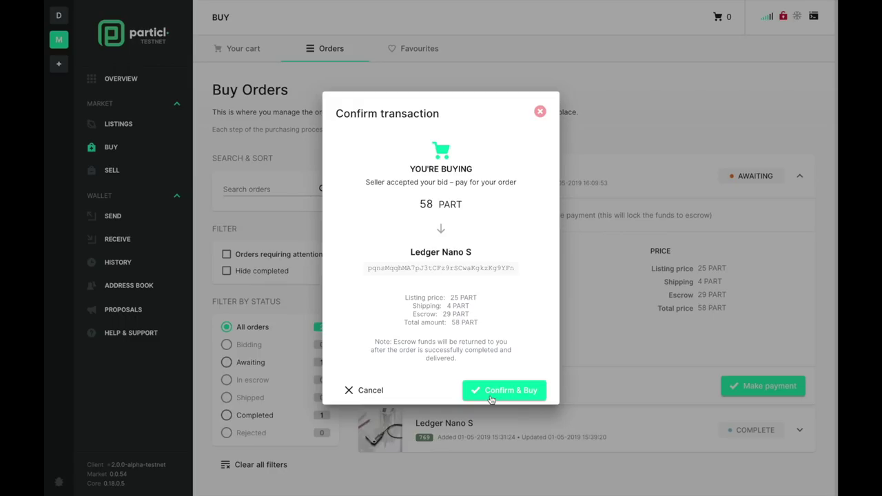
{"action": "left_click", "coordinate": [490, 398]}
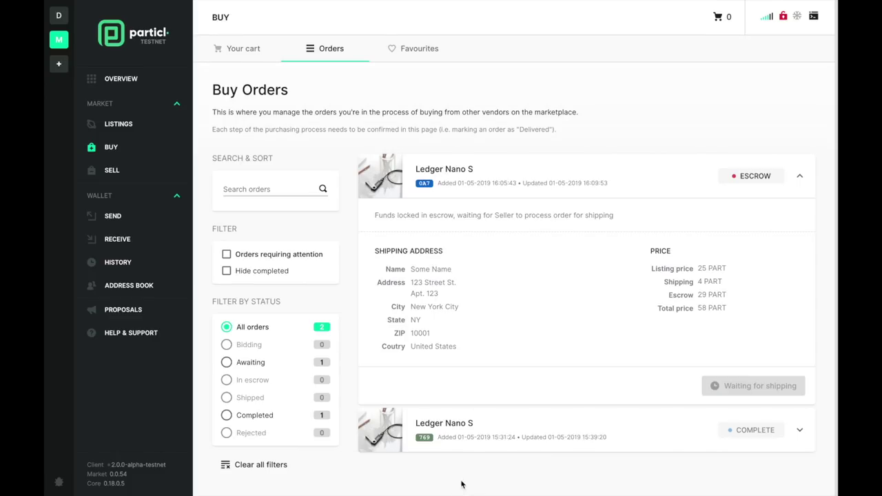
{"action": "left_click", "coordinate": [146, 86]}
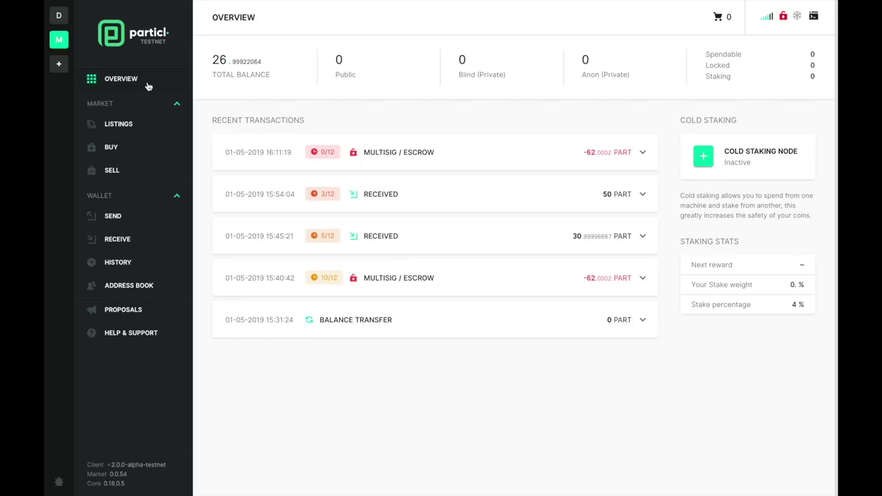
- Inspect the new Multisig/Escrow transaction's details on the Overview, then collapse them
{"action": "left_click", "coordinate": [369, 158]}
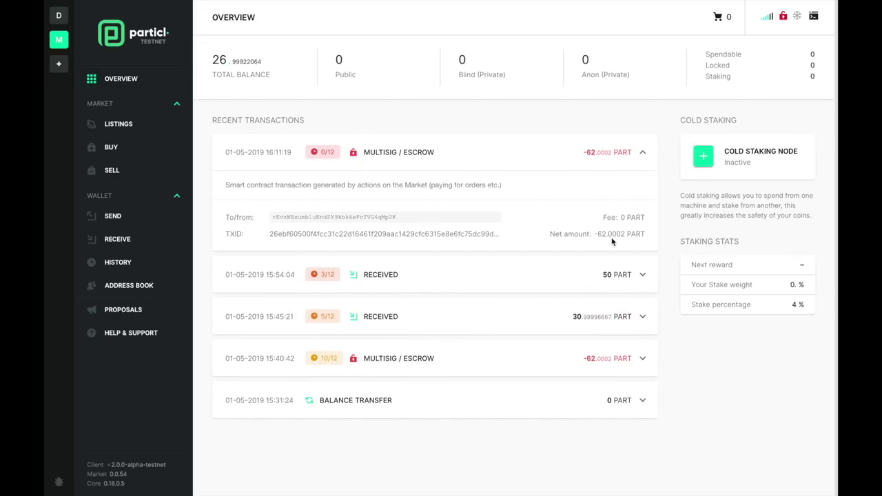
{"action": "left_click", "coordinate": [389, 149]}
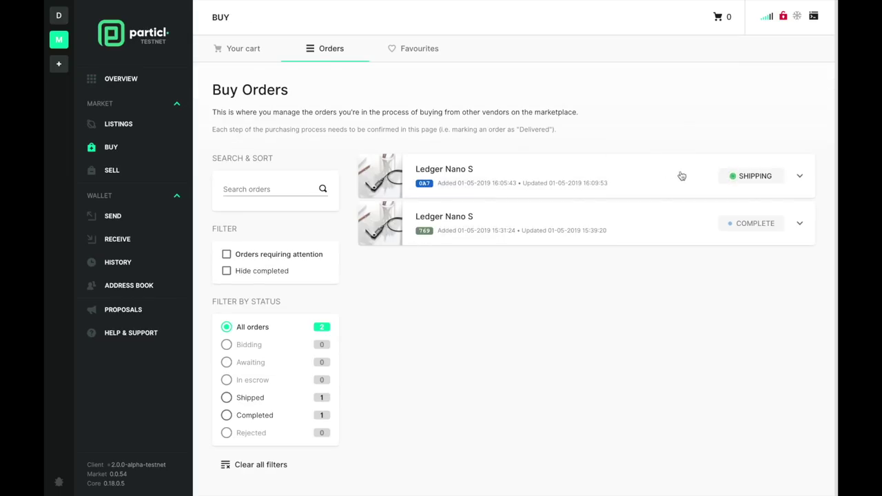
- Expand the shipped Ledger Nano S order, select the seller's UPS tracking code, and begin confirming delivery
{"action": "left_click", "coordinate": [663, 187]}
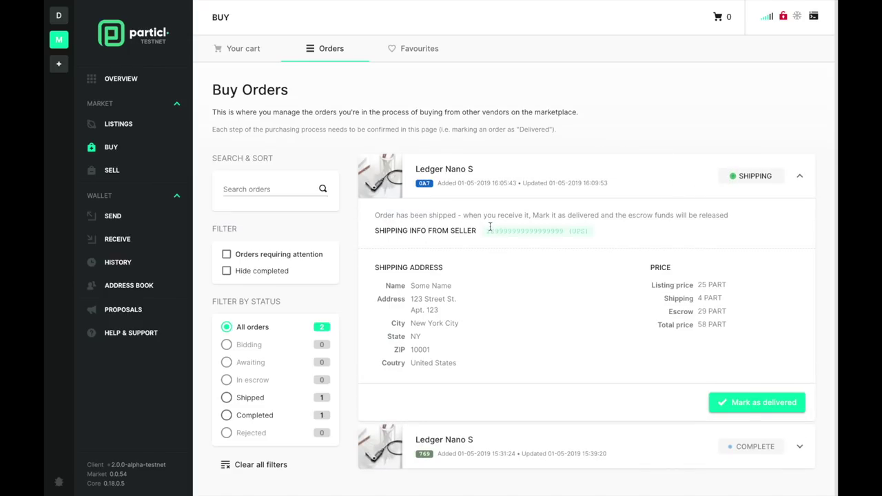
{"action": "left_click_drag", "start_coordinate": [486, 231], "coordinate": [591, 232]}
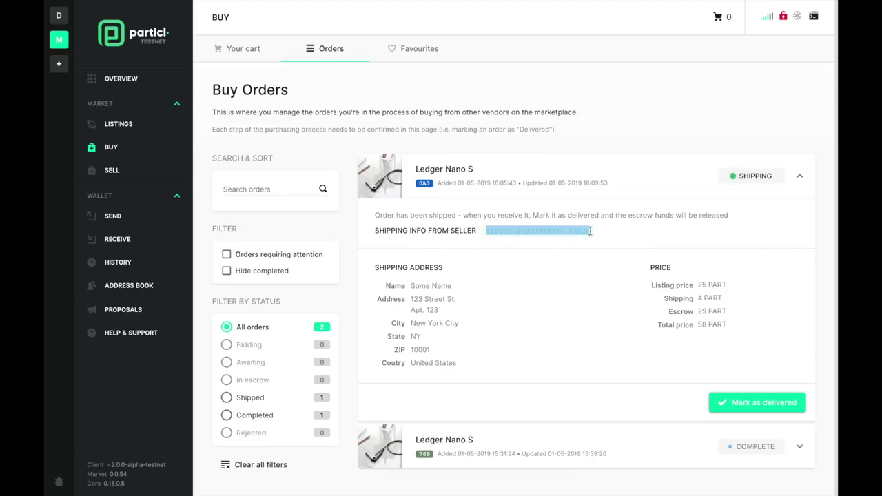
{"action": "left_click", "coordinate": [591, 231]}
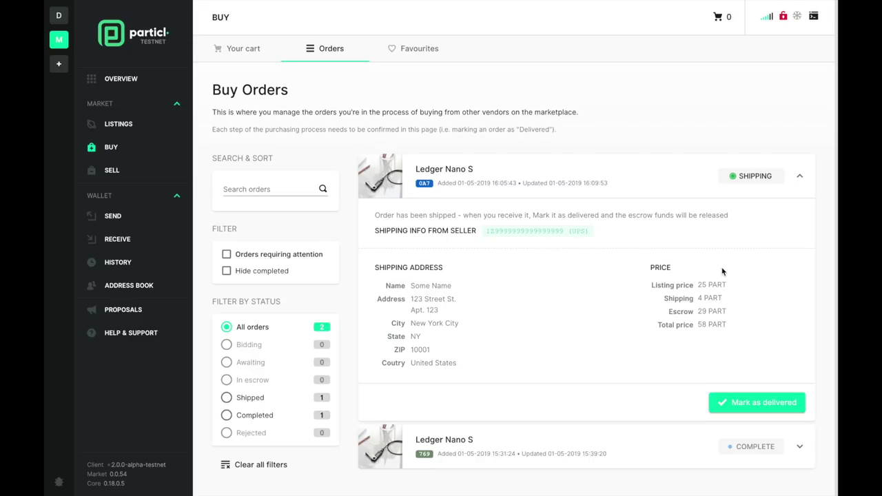
{"action": "left_click", "coordinate": [728, 407]}
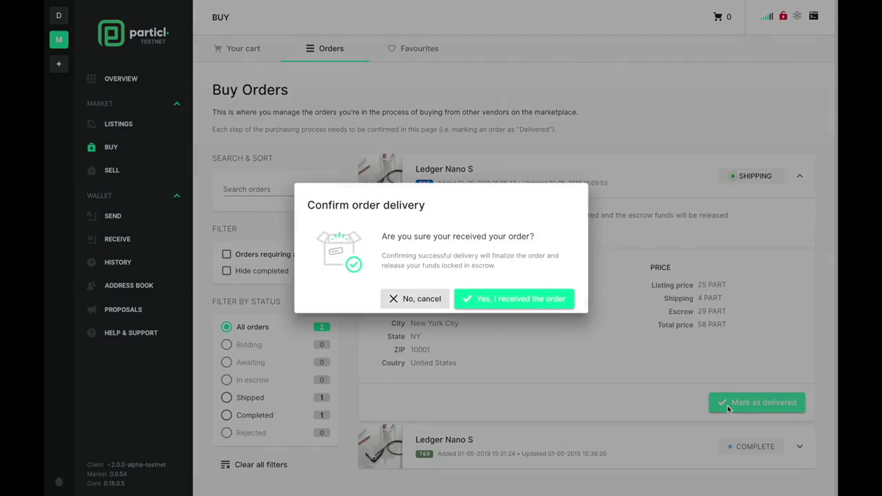
- Confirm the Ledger Nano S order was received, releasing escrow, and view the 30.99996667 PART on Overview
{"action": "left_click", "coordinate": [473, 304]}
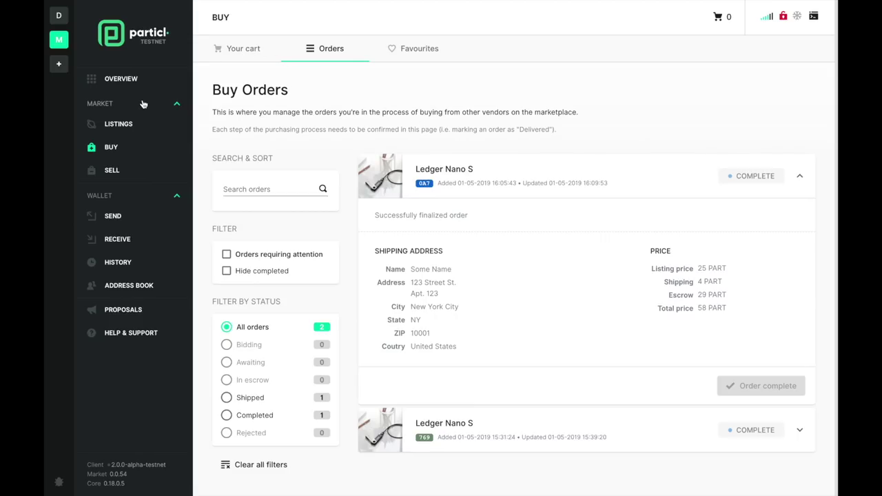
{"action": "left_click", "coordinate": [128, 79]}
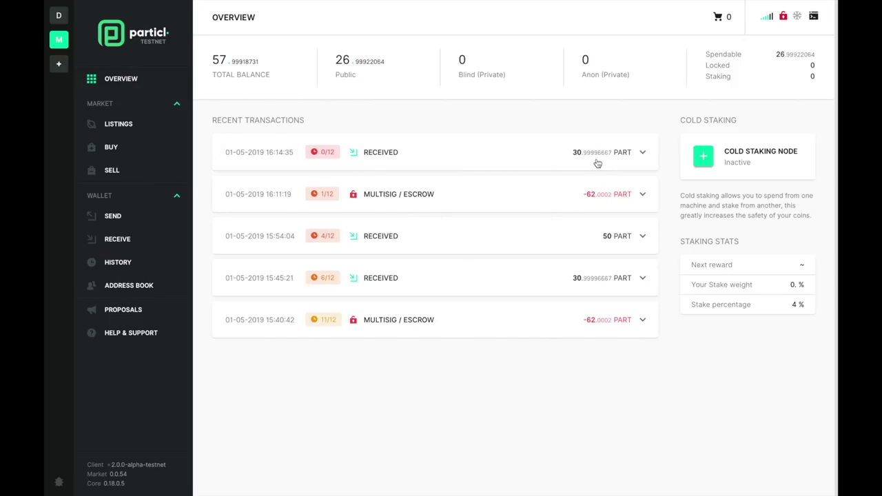
- Inspect the received transaction's details, then begin a new Sell listing at its title field
{"action": "left_click", "coordinate": [411, 147]}
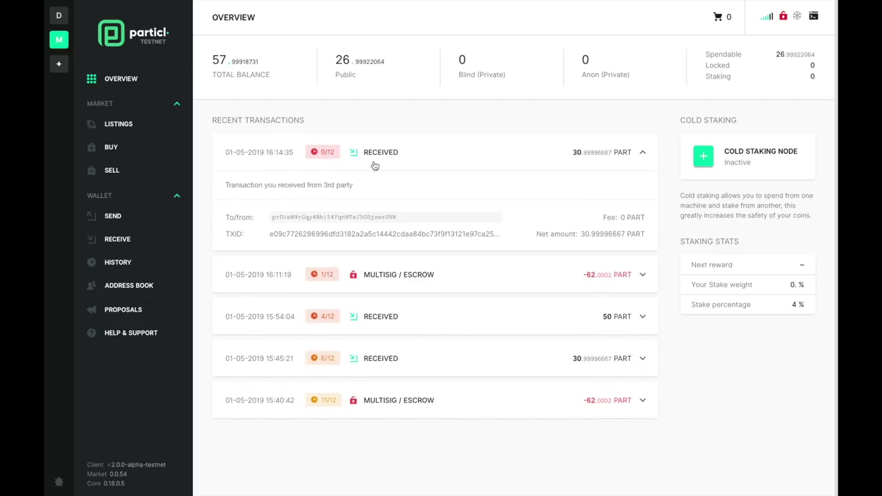
{"action": "left_click", "coordinate": [448, 159]}
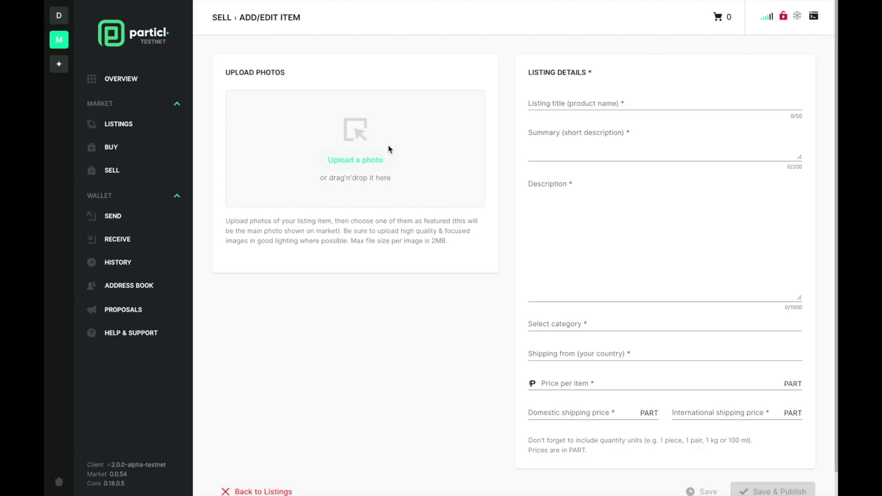
{"action": "left_click", "coordinate": [582, 103]}
- Give the listing title and summary '8x GPU Mining Rig - RX580 8GB' and paste the specs description
{"action": "key", "text": "ctrl+v"}
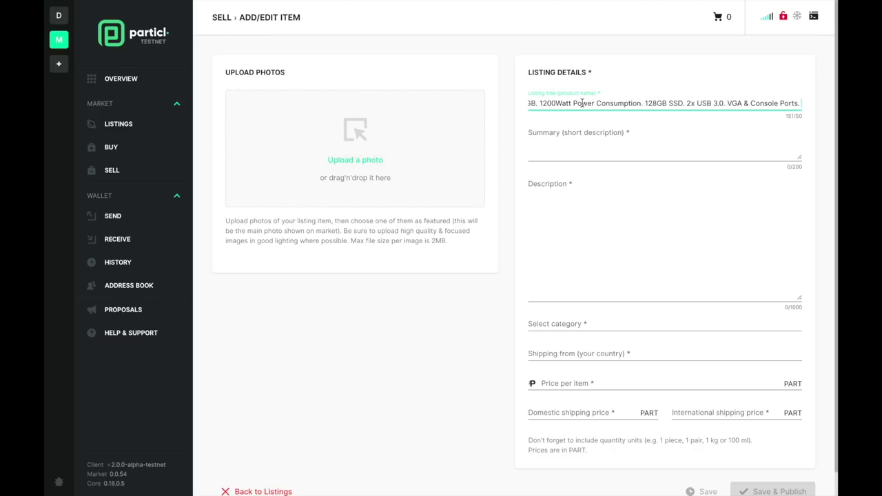
{"action": "left_click", "coordinate": [600, 204]}
{"action": "type", "text": "The frame has some scuff marks around the casing. 8x AMD RX 580 GPUs. 580 8GB. 1200Watt Power Consumption. 128GB SSD. 2x USB 3.0. VGA & Console Ports."}
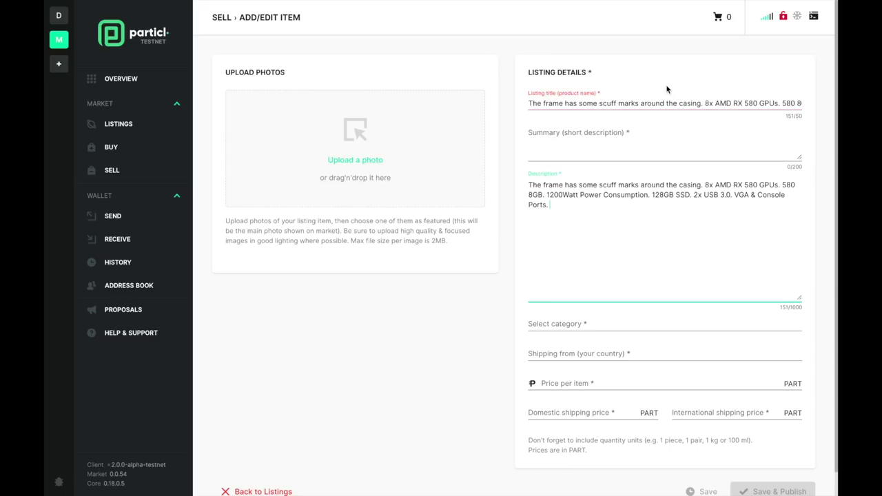
{"action": "triple_click", "coordinate": [655, 103]}
{"action": "type", "text": "8x GPU Mining Rig - RX580 8GB"}
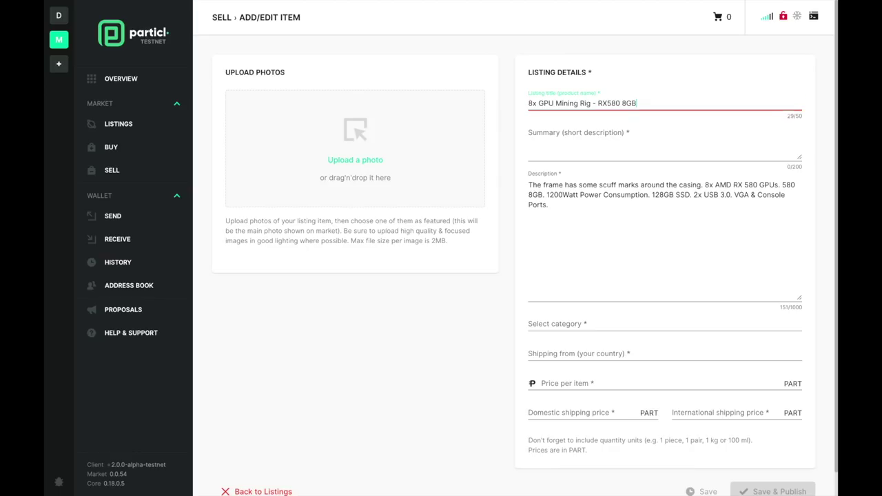
{"action": "left_click", "coordinate": [619, 149]}
{"action": "type", "text": "8x GPU Mining Rig - RX580 8GB"}
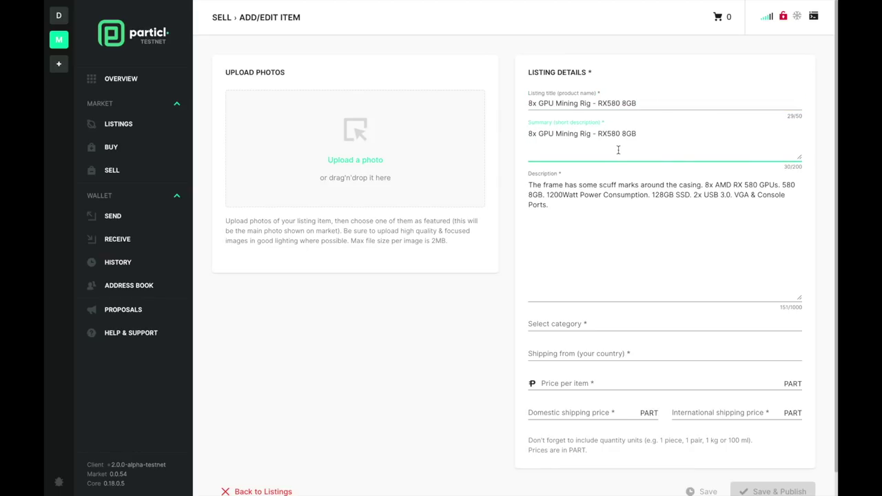
- Upload photos s-l1600-5.jpg, s-l1600-6.jpg and s-l1600-7.jpg from Downloads to the listing
{"action": "left_click", "coordinate": [355, 163]}
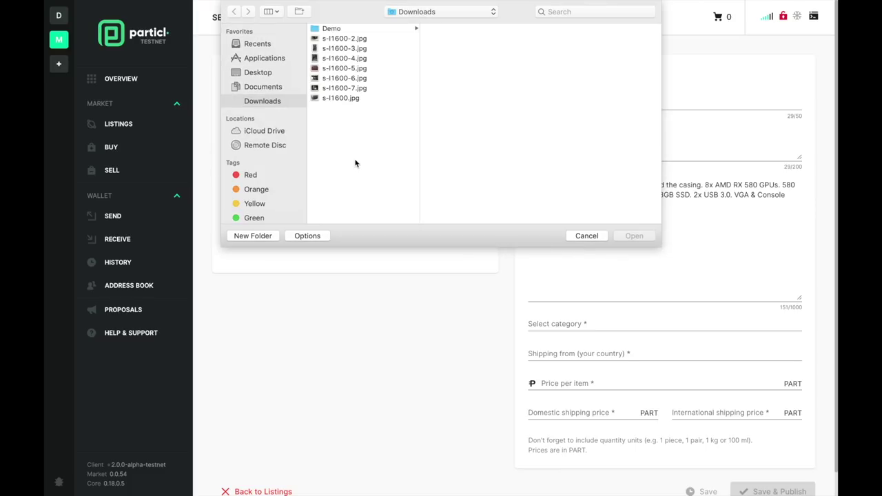
{"action": "left_click", "coordinate": [360, 69]}
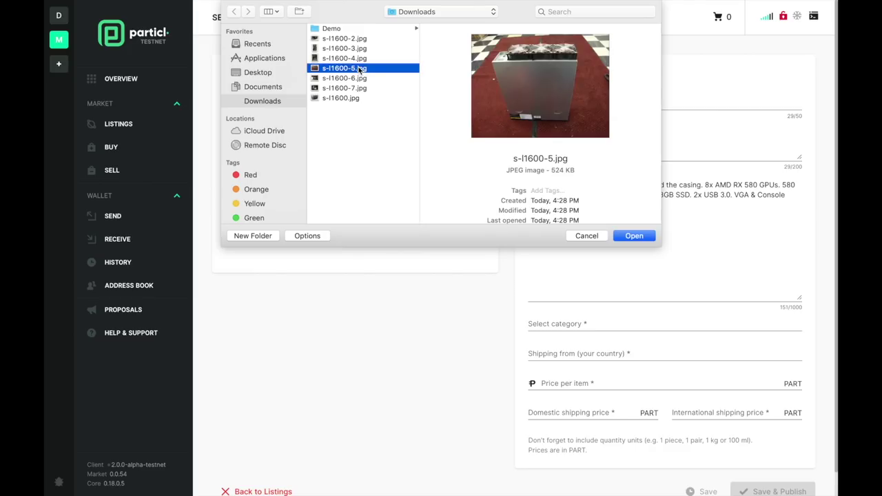
{"action": "left_click", "coordinate": [633, 237]}
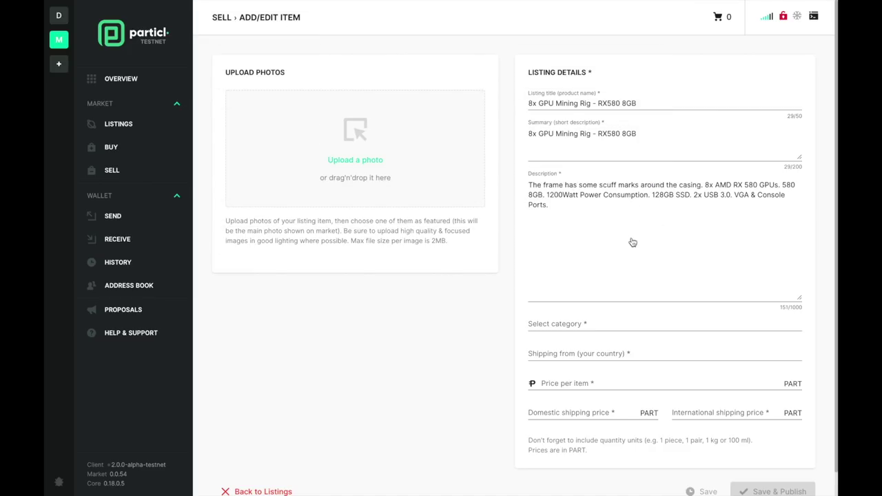
{"action": "left_click", "coordinate": [335, 162]}
{"action": "left_click", "coordinate": [360, 78]}
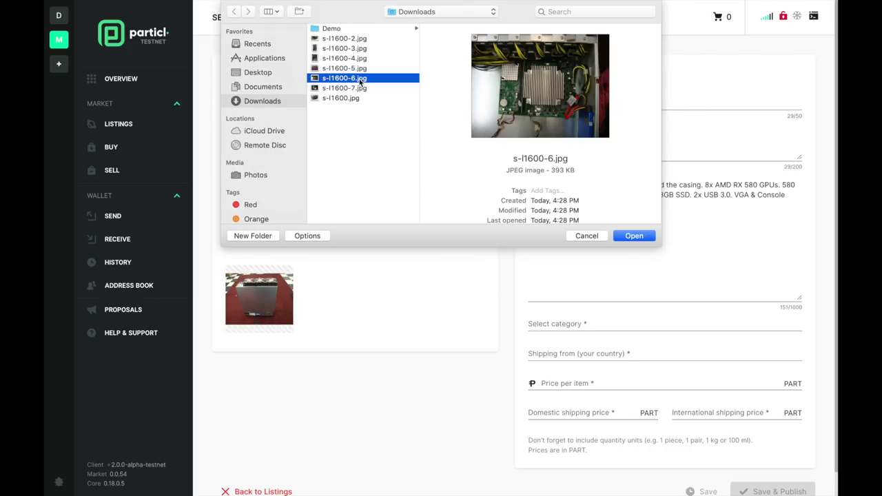
{"action": "left_click", "coordinate": [357, 88], "text": "shift"}
{"action": "left_click", "coordinate": [639, 238]}
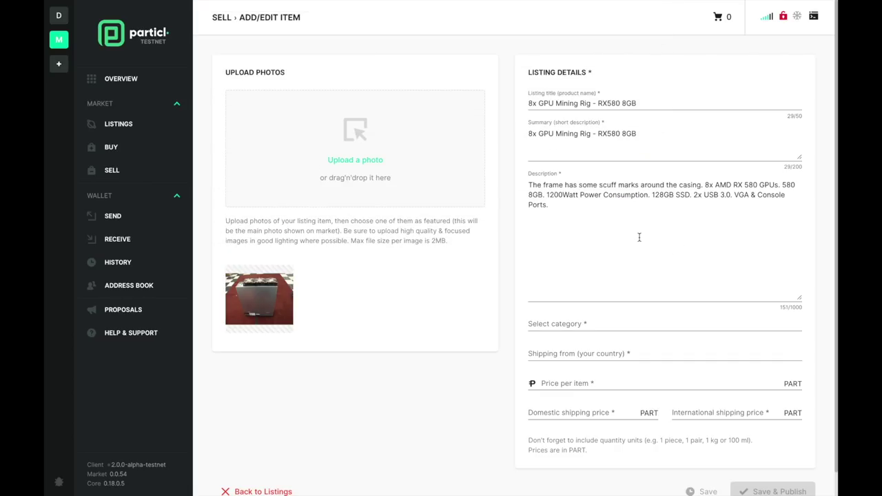
- Set the listing category to Computer Systems and Parts and the shipping origin to Germany
{"action": "left_click", "coordinate": [579, 324]}
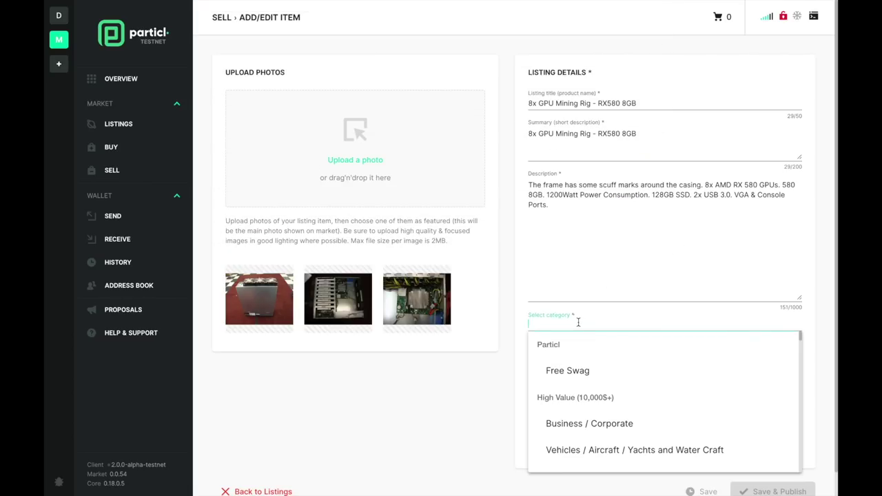
{"action": "type", "text": "compu"}
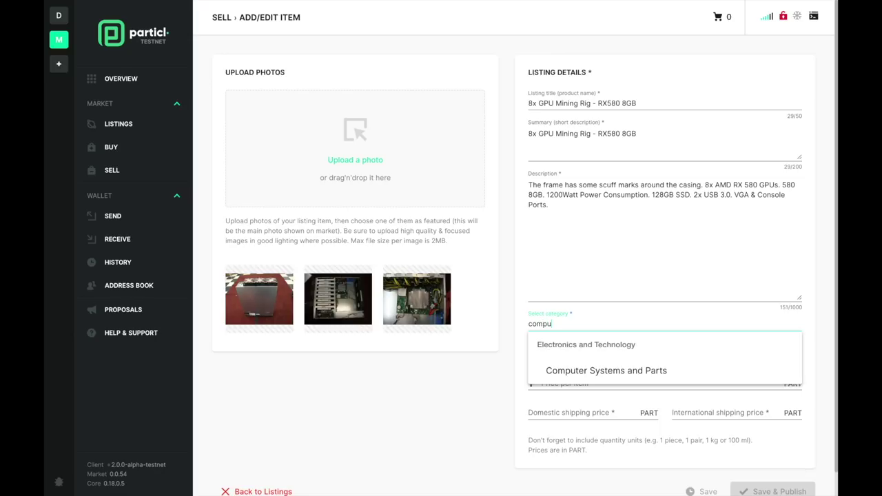
{"action": "left_click", "coordinate": [603, 378]}
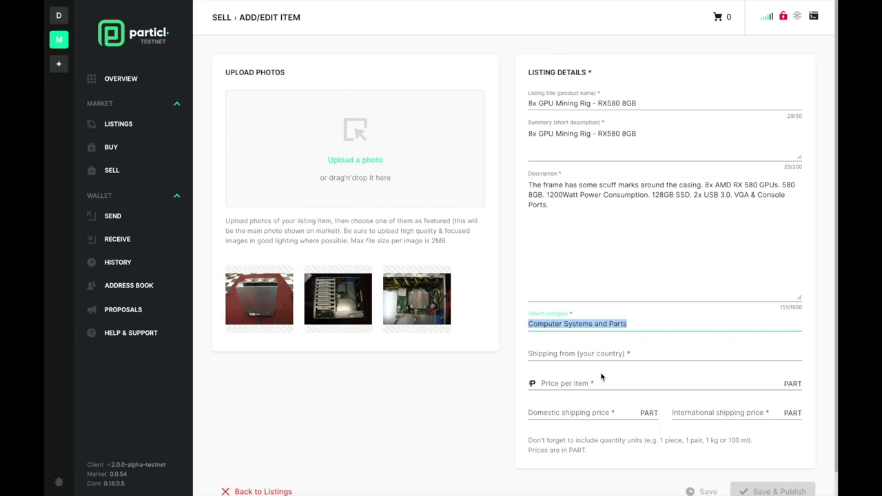
{"action": "left_click", "coordinate": [575, 354]}
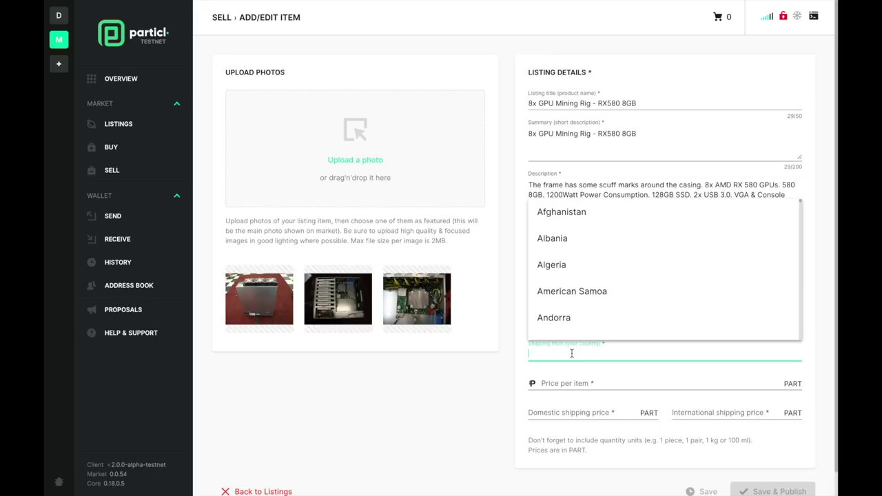
{"action": "type", "text": "Germ"}
{"action": "left_click", "coordinate": [572, 376]}
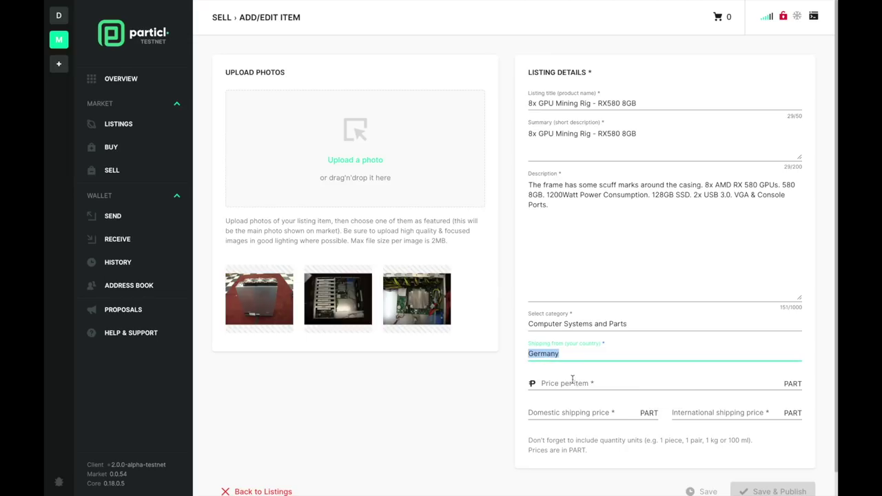
- Set price 7 PART, domestic shipping 1 and international shipping 2, then save and publish
{"action": "left_click", "coordinate": [572, 382]}
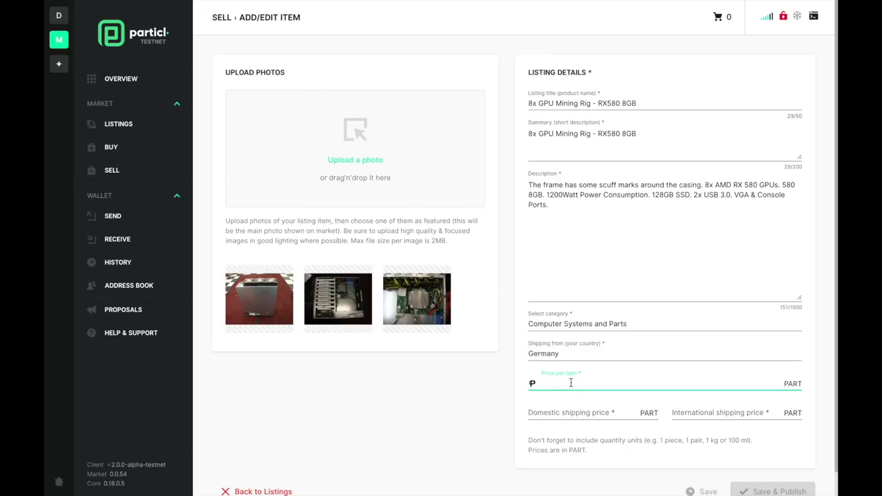
{"action": "type", "text": "7"}
{"action": "left_click", "coordinate": [560, 412]}
{"action": "type", "text": "1"}
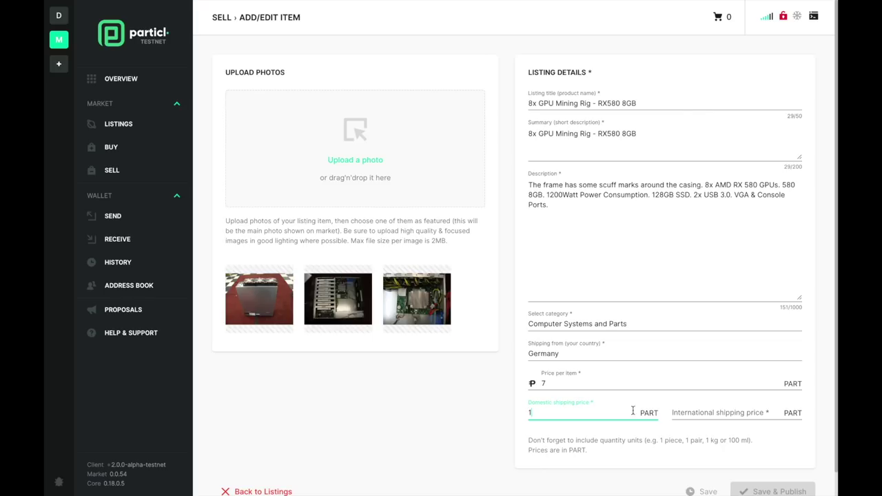
{"action": "key", "text": "Tab"}
{"action": "type", "text": "2"}
{"action": "left_click", "coordinate": [477, 442]}
{"action": "scroll", "coordinate": [478, 441], "scroll_direction": "down", "scroll_amount": 1}
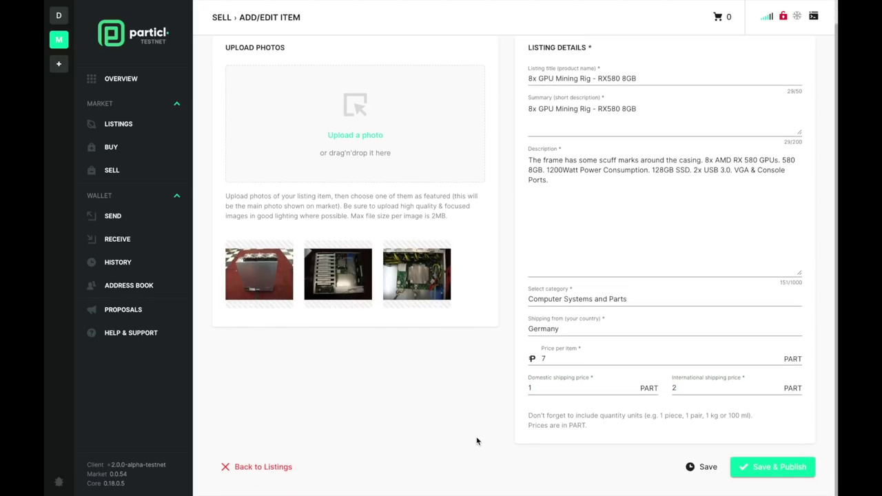
{"action": "left_click", "coordinate": [741, 475]}
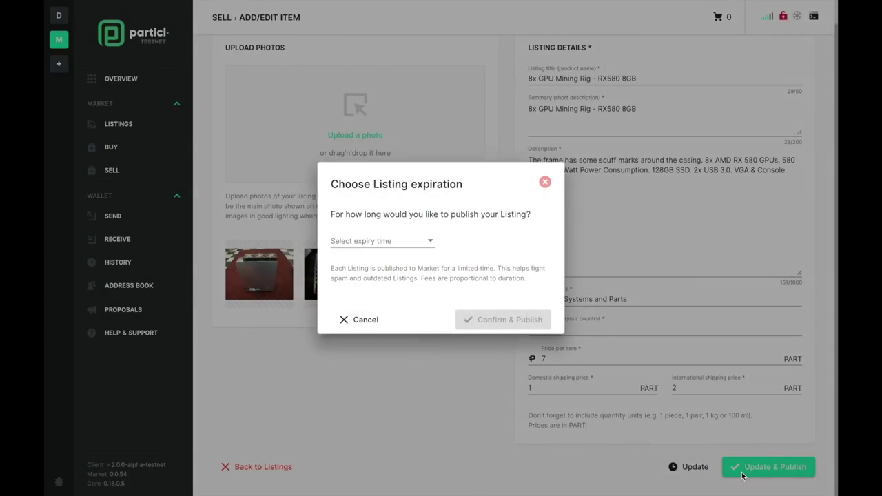
- Publish the mining rig listing for 2 days and pay the listing fee
{"action": "left_click", "coordinate": [415, 247]}
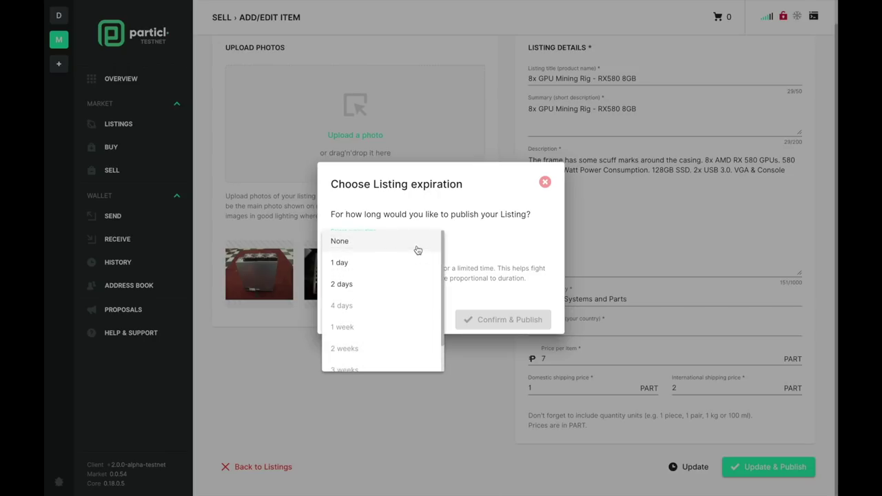
{"action": "left_click", "coordinate": [396, 282]}
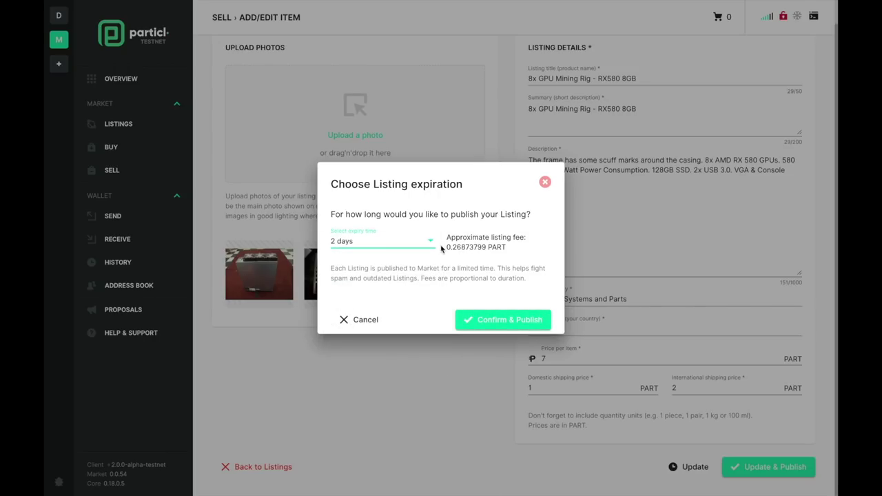
{"action": "left_click", "coordinate": [486, 325]}
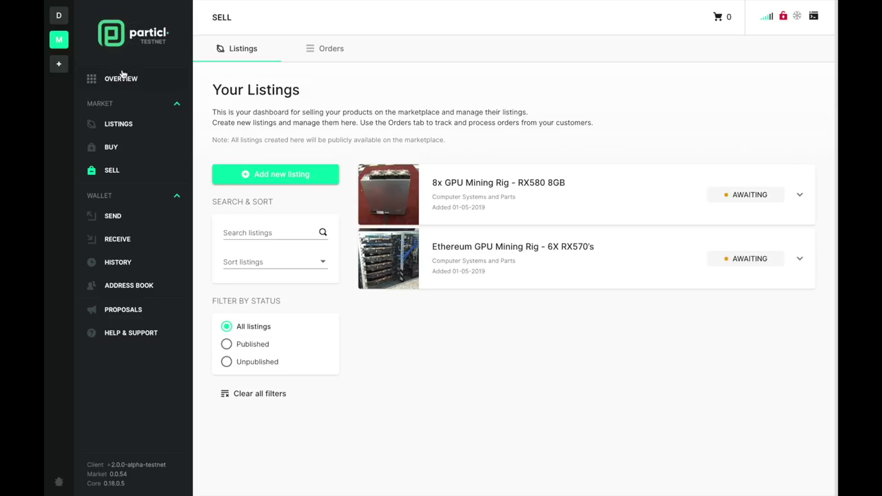
{"action": "mouse_move", "coordinate": [121, 68]}
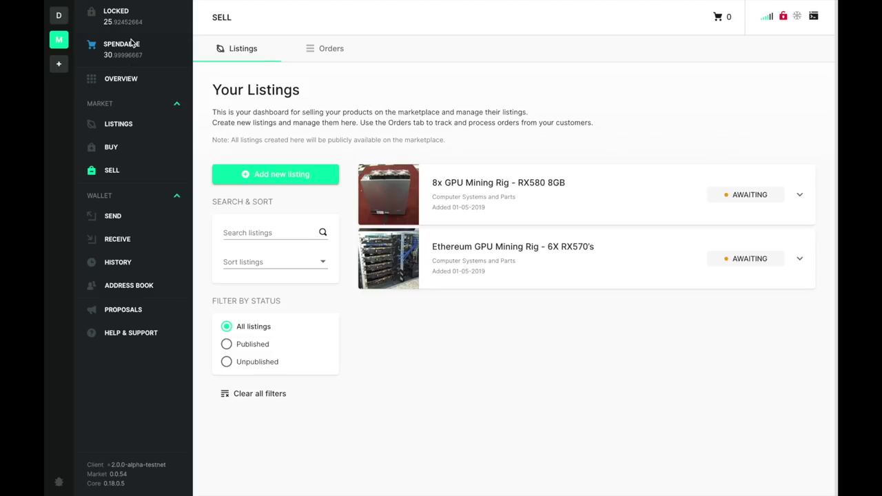
- Inspect the latest Publishing Fee transaction on the Overview, then return to your own listings
{"action": "left_click", "coordinate": [122, 79]}
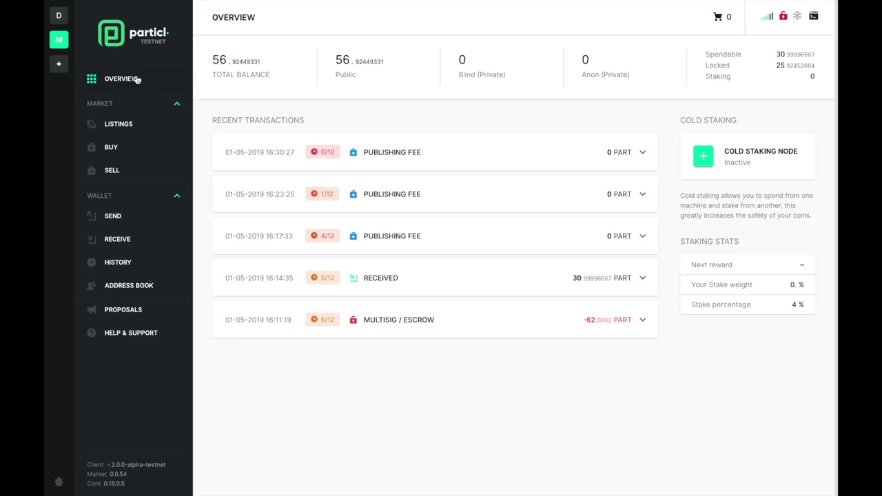
{"action": "mouse_move", "coordinate": [336, 160]}
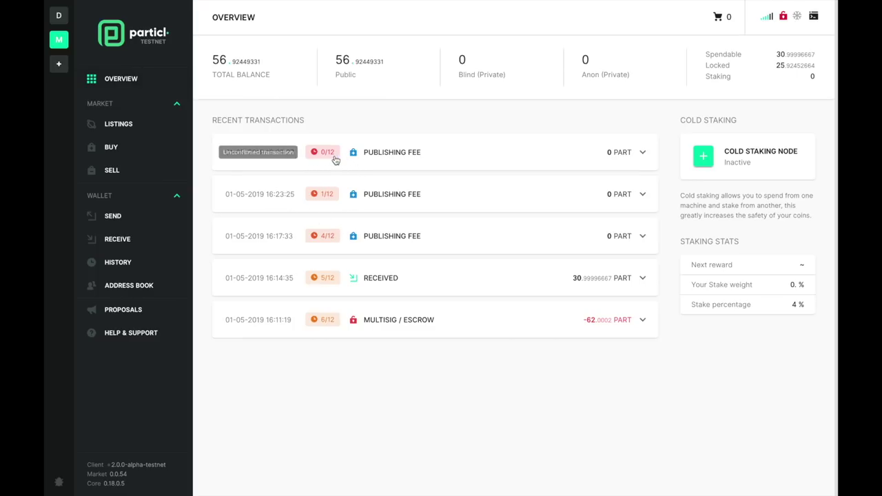
{"action": "left_click", "coordinate": [334, 160]}
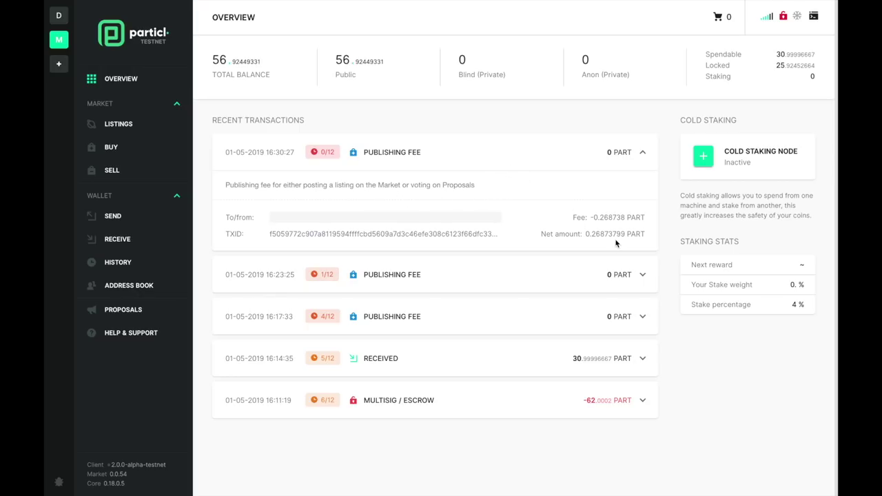
{"action": "left_click", "coordinate": [473, 151]}
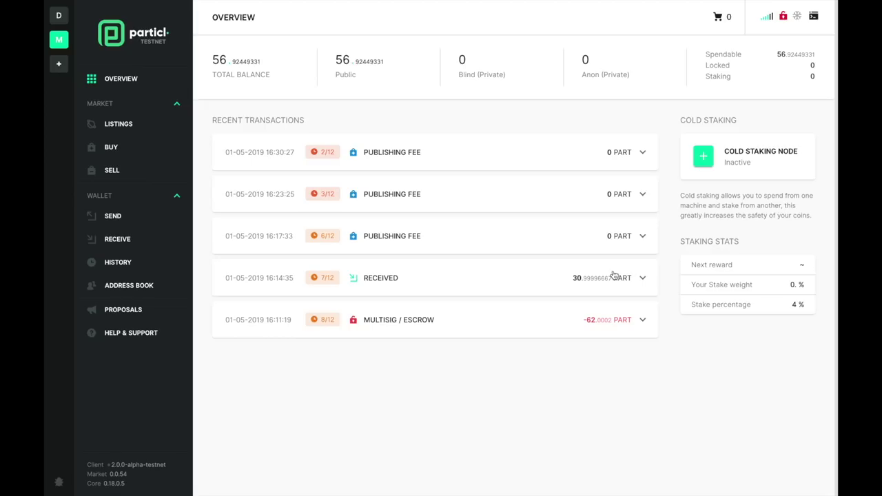
{"action": "left_click", "coordinate": [115, 171]}
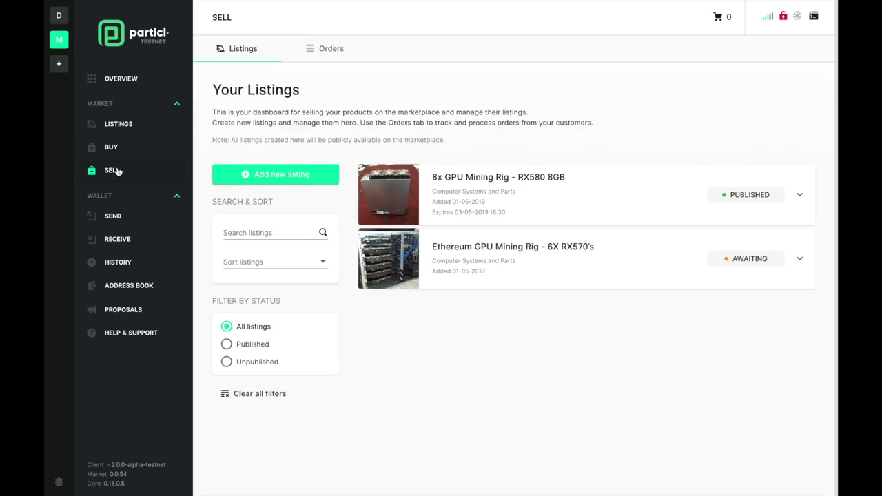
- Preview the RX580 mining rig listing on the Sell page, then open it from the listings grid
{"action": "left_click", "coordinate": [746, 206]}
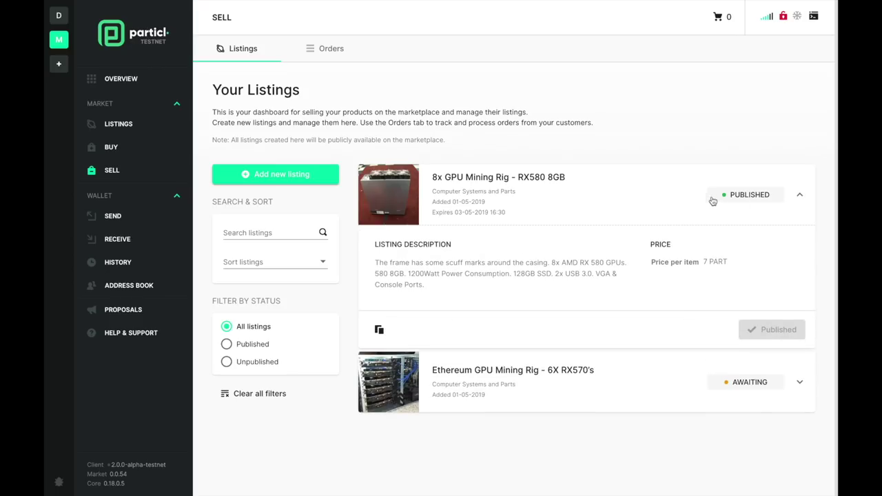
{"action": "left_click", "coordinate": [683, 197]}
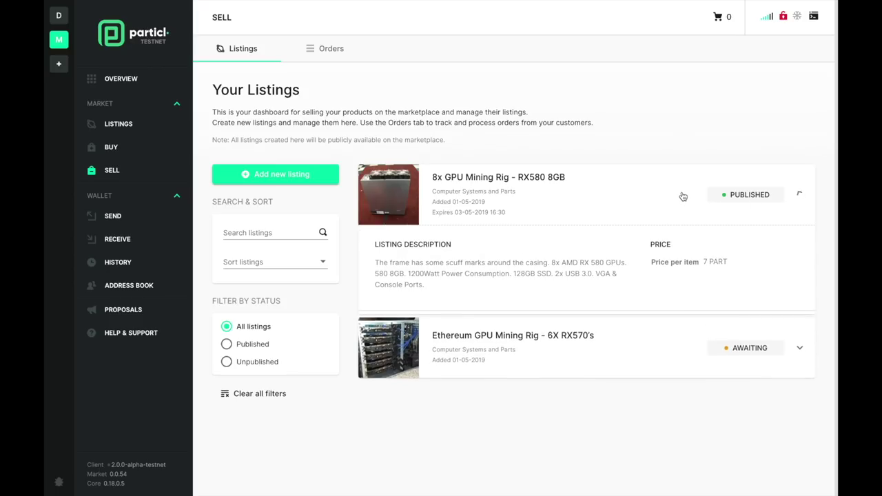
{"action": "left_click", "coordinate": [146, 127]}
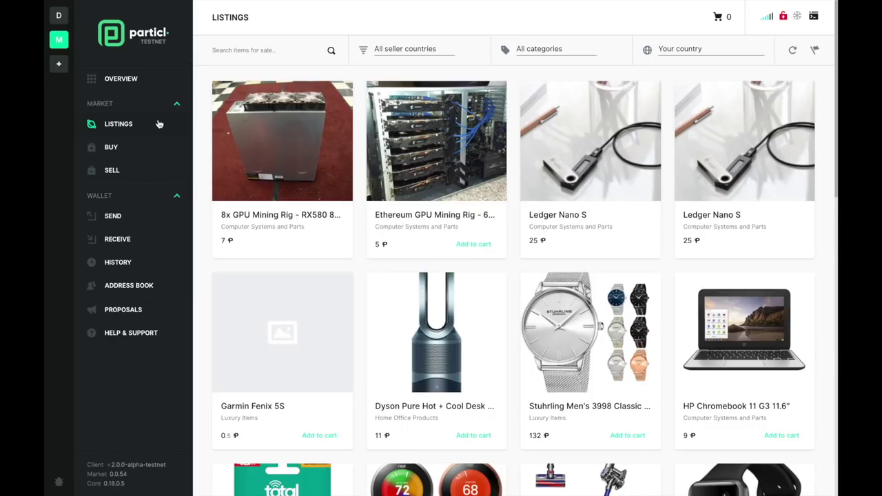
{"action": "left_click", "coordinate": [248, 161]}
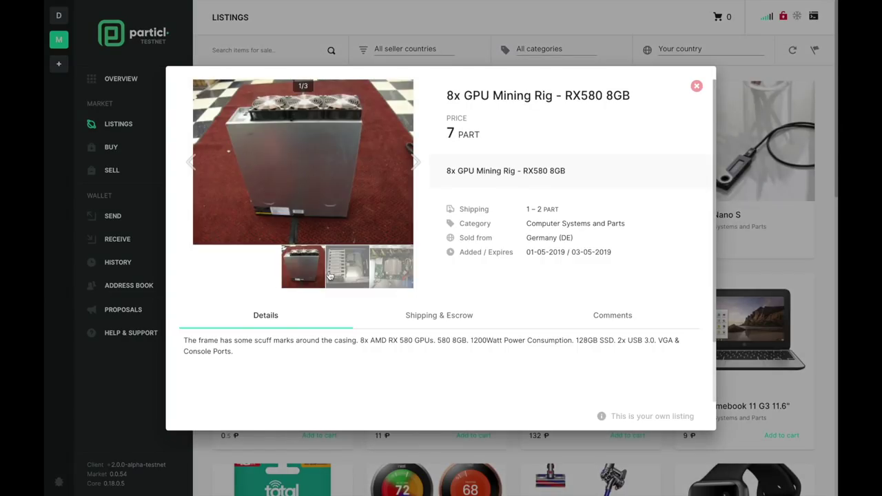
- Browse the RX580 listing's photos, Shipping & Escrow costs and Comments, then close it
{"action": "left_click", "coordinate": [347, 282]}
{"action": "left_click", "coordinate": [348, 275]}
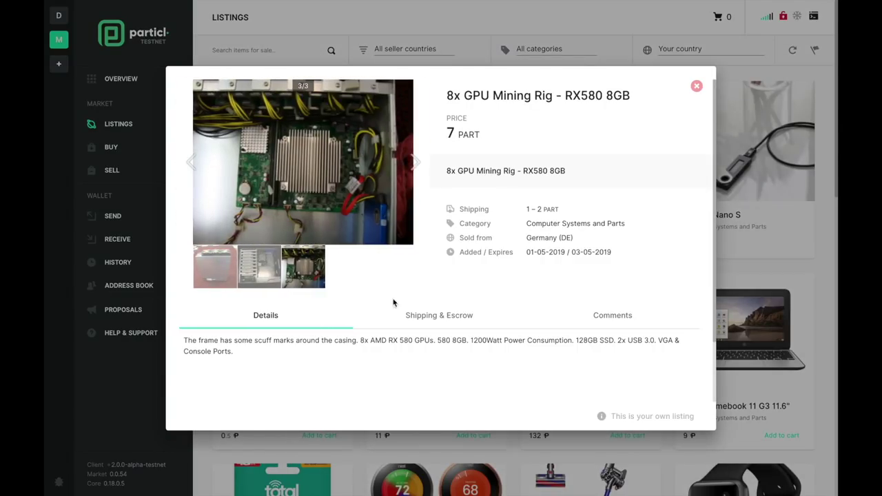
{"action": "left_click", "coordinate": [417, 324]}
{"action": "scroll", "coordinate": [546, 351], "scroll_direction": "down", "scroll_amount": 3}
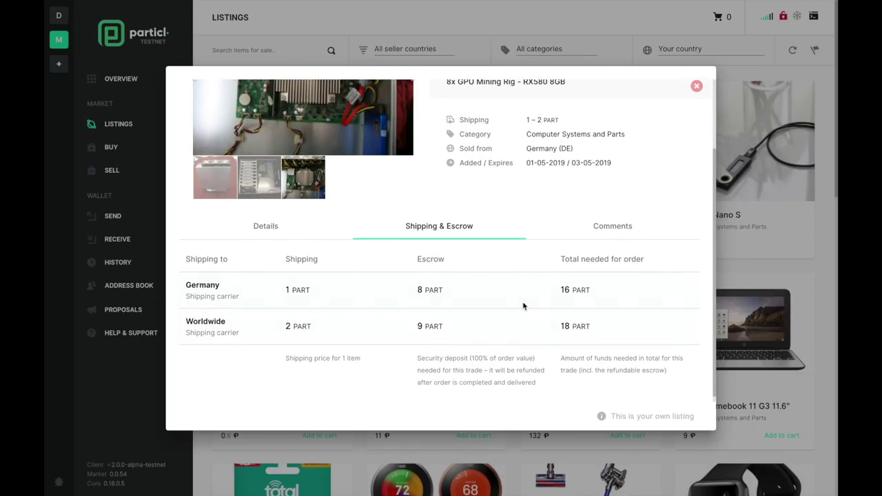
{"action": "left_click", "coordinate": [597, 233]}
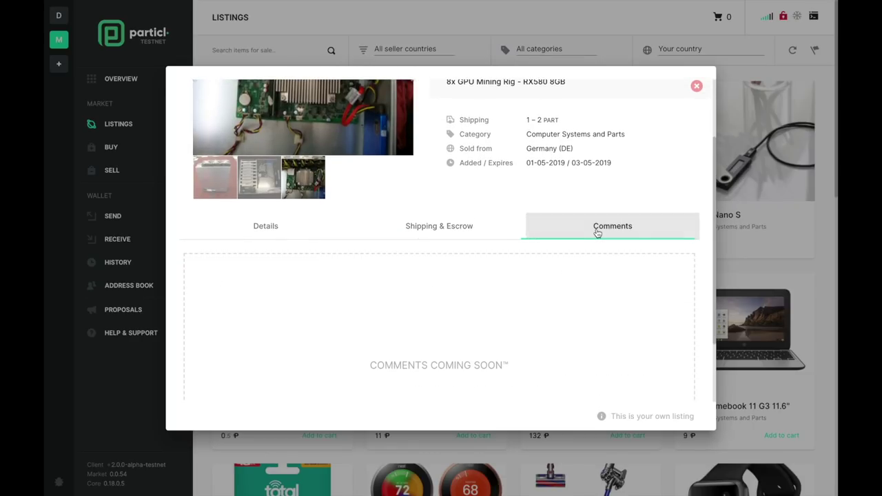
{"action": "scroll", "coordinate": [597, 231], "scroll_direction": "down", "scroll_amount": 2}
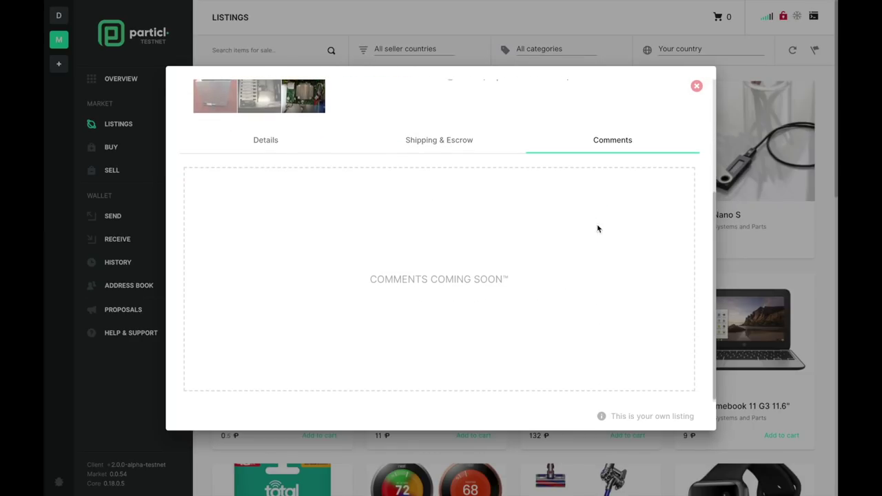
{"action": "left_click", "coordinate": [697, 86]}
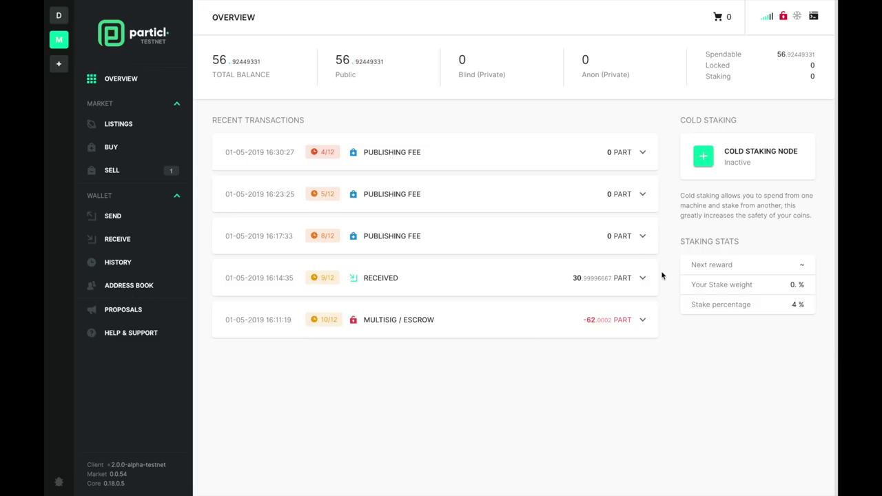
- Accept the buyer's bid on the 8x GPU Mining Rig - RX580 8GB order, then return to the overview
{"action": "mouse_move", "coordinate": [171, 174]}
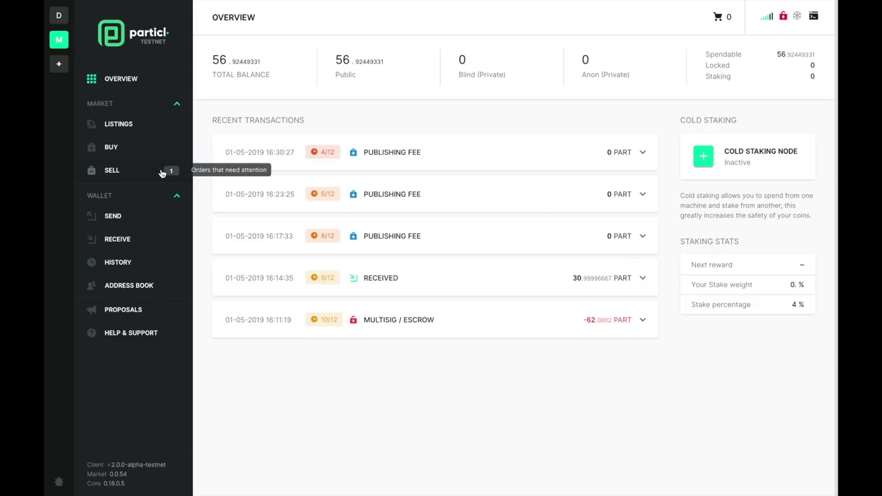
{"action": "left_click", "coordinate": [152, 175]}
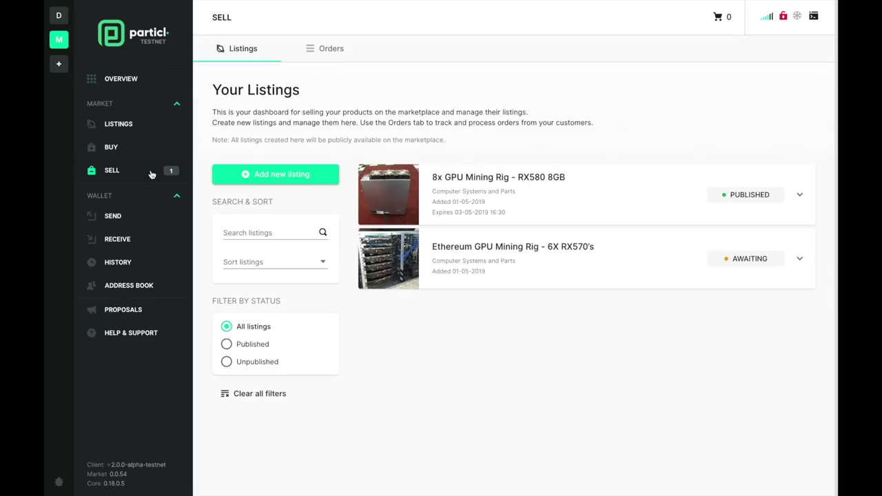
{"action": "left_click", "coordinate": [330, 50]}
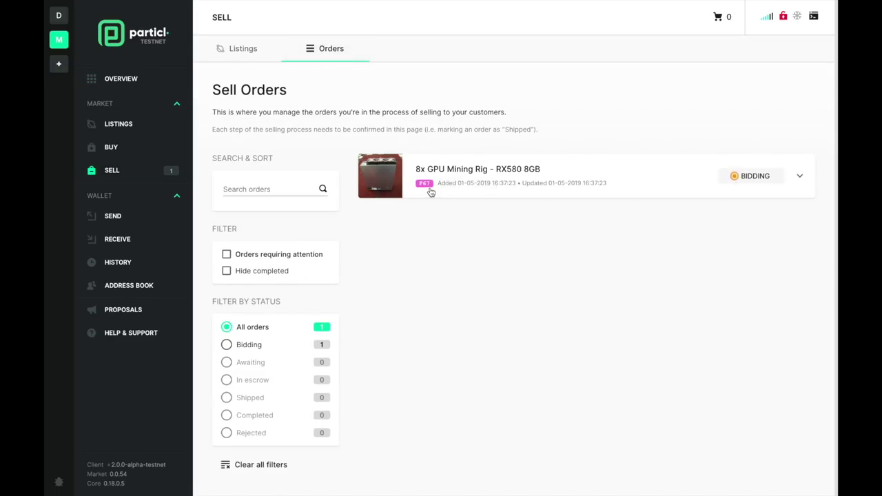
{"action": "mouse_move", "coordinate": [424, 186]}
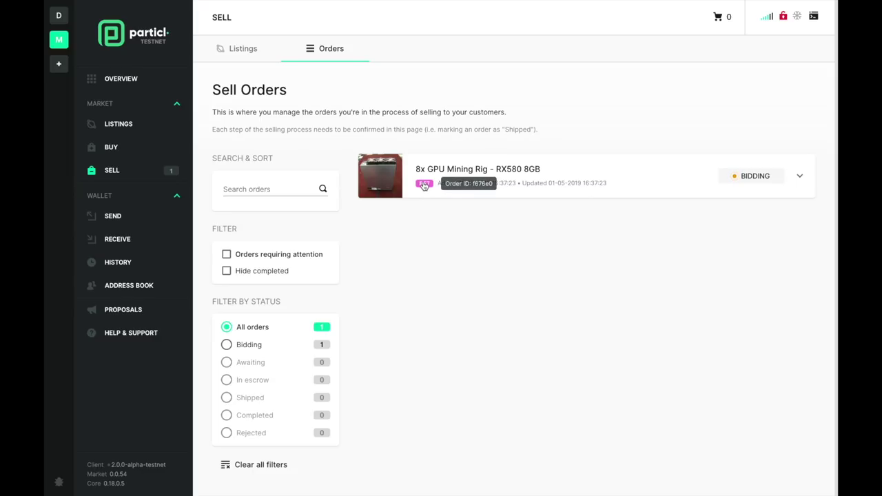
{"action": "left_click", "coordinate": [642, 195]}
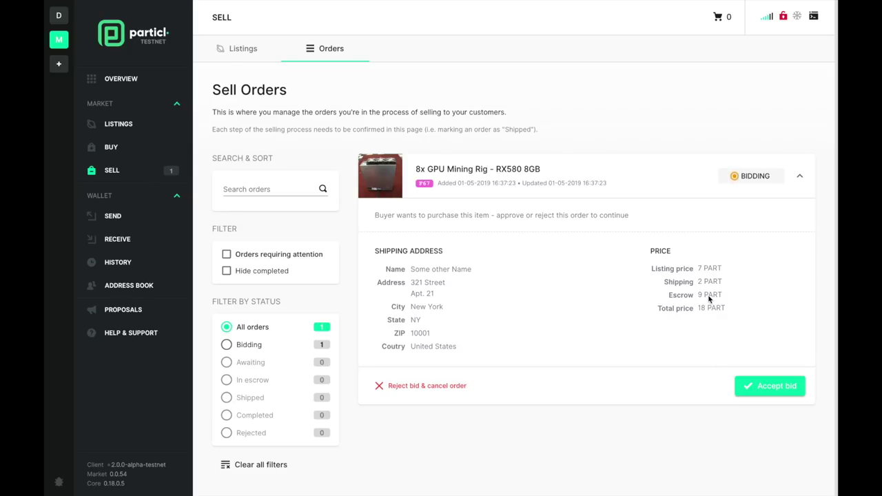
{"action": "left_click", "coordinate": [748, 388]}
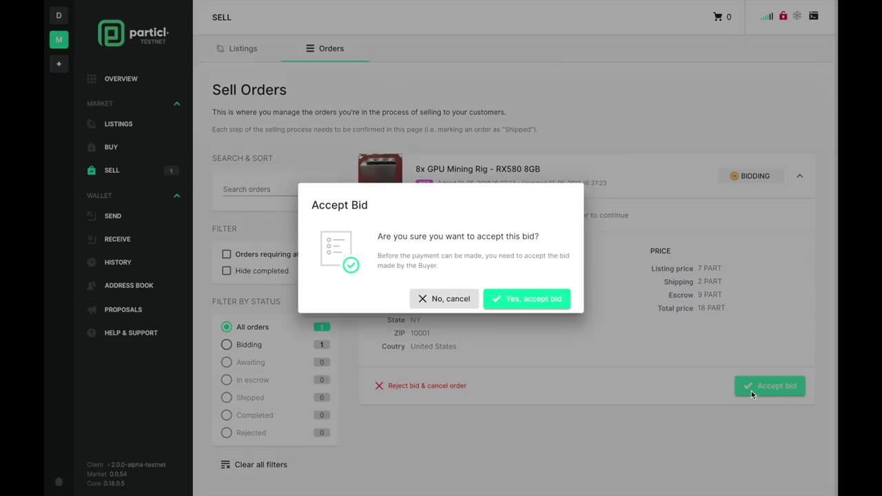
{"action": "left_click", "coordinate": [495, 307]}
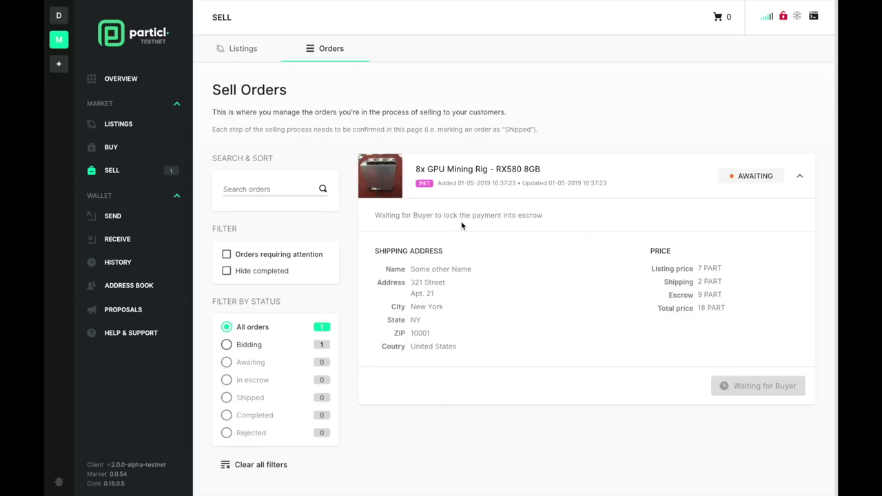
{"action": "left_click", "coordinate": [126, 81]}
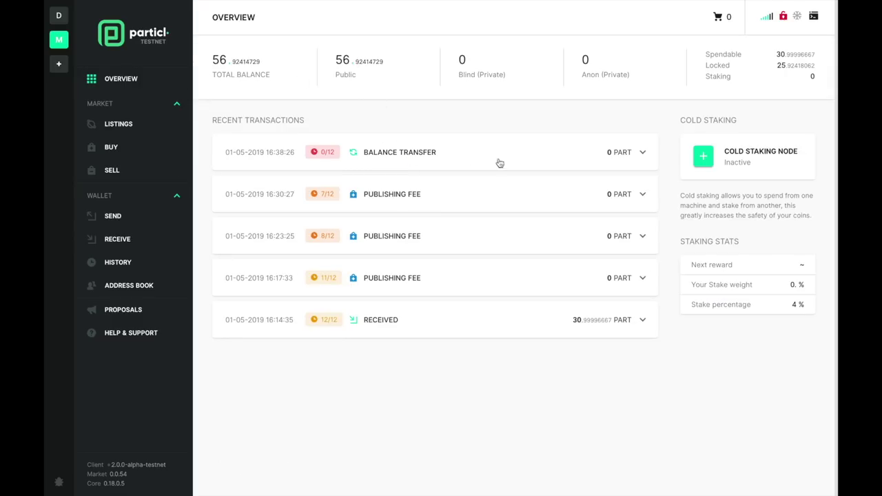
- Inspect the new Balance Transfer and -9.0002 PART Multisig/Escrow transactions on the overview
{"action": "left_click", "coordinate": [575, 165]}
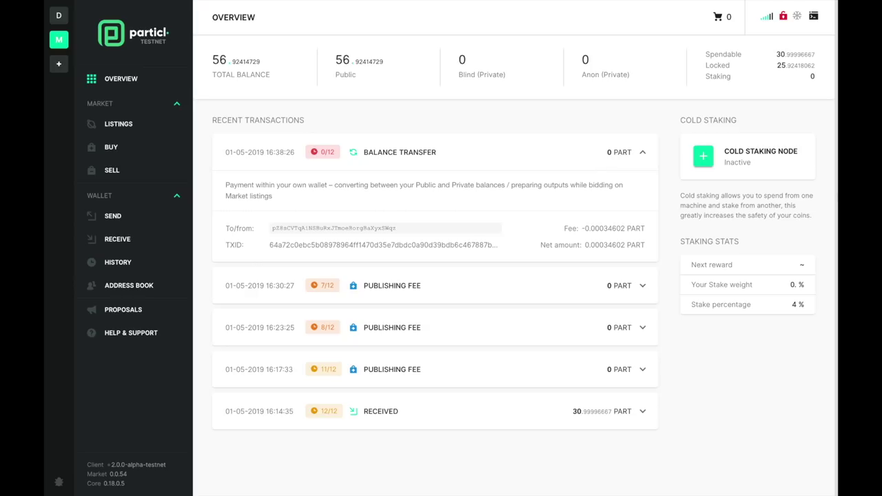
{"action": "left_click", "coordinate": [572, 146]}
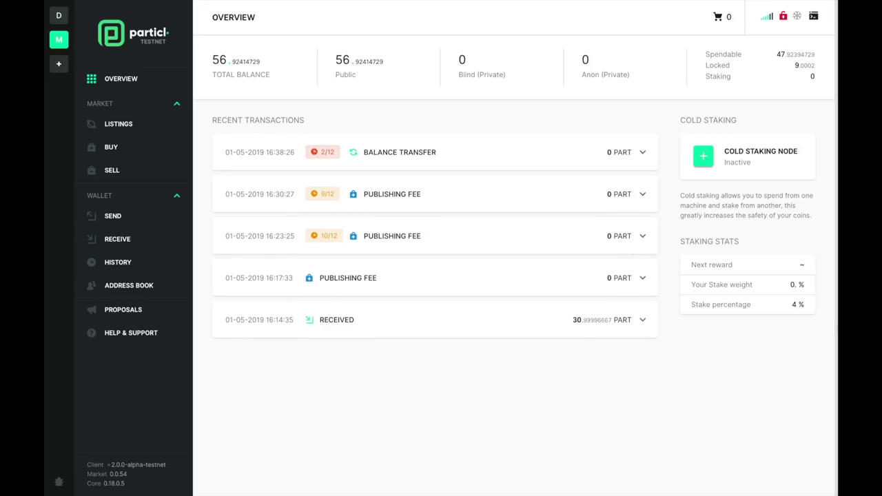
{"action": "left_click", "coordinate": [539, 154]}
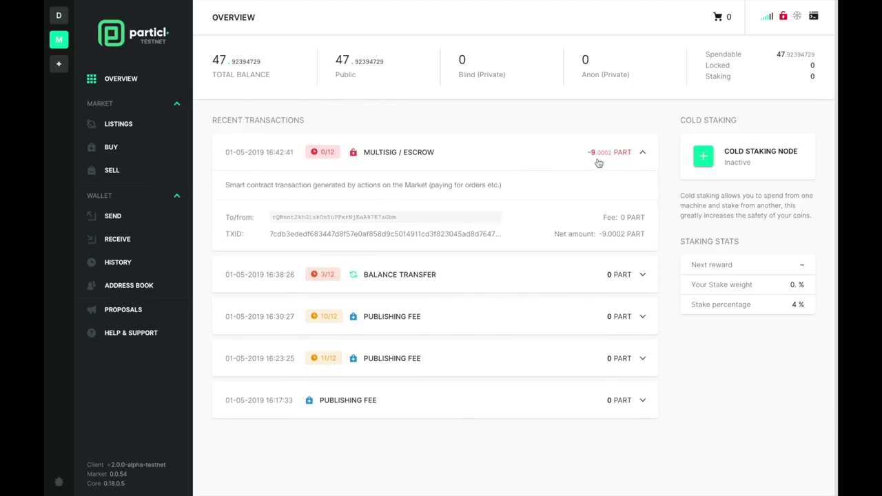
{"action": "left_click", "coordinate": [111, 172]}
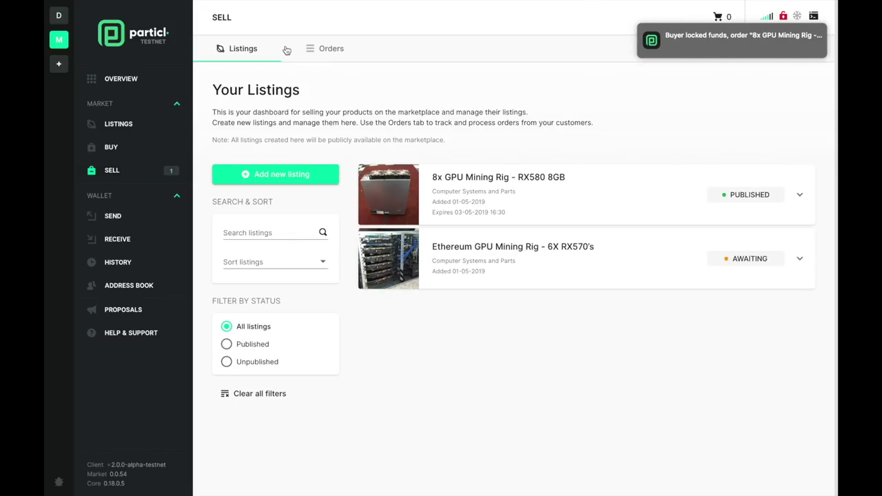
- Mark the 8x GPU Mining Rig order as shipped with a thank-you note and tracking number 'xxx xxx xxx DA'
{"action": "left_click", "coordinate": [310, 54]}
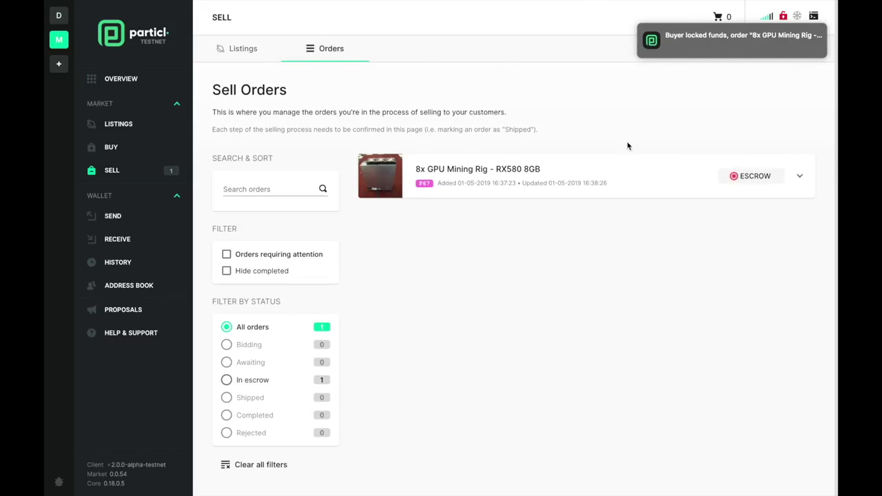
{"action": "left_click", "coordinate": [616, 181]}
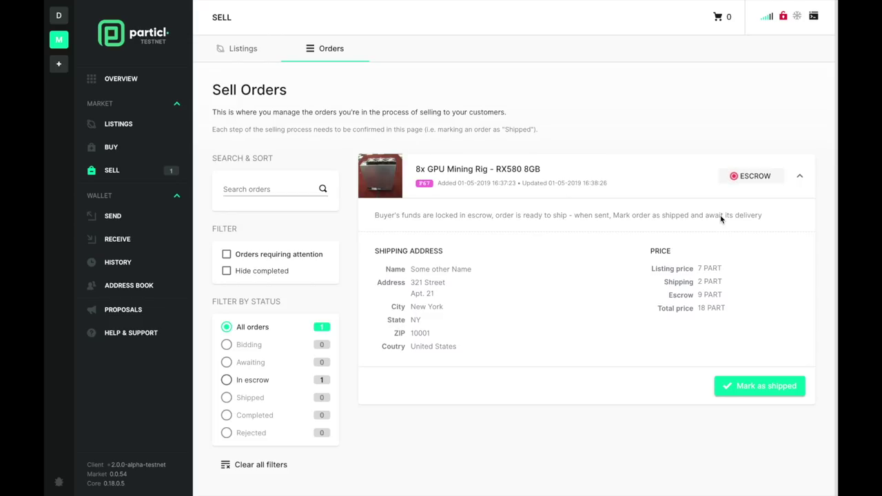
{"action": "left_click", "coordinate": [735, 391]}
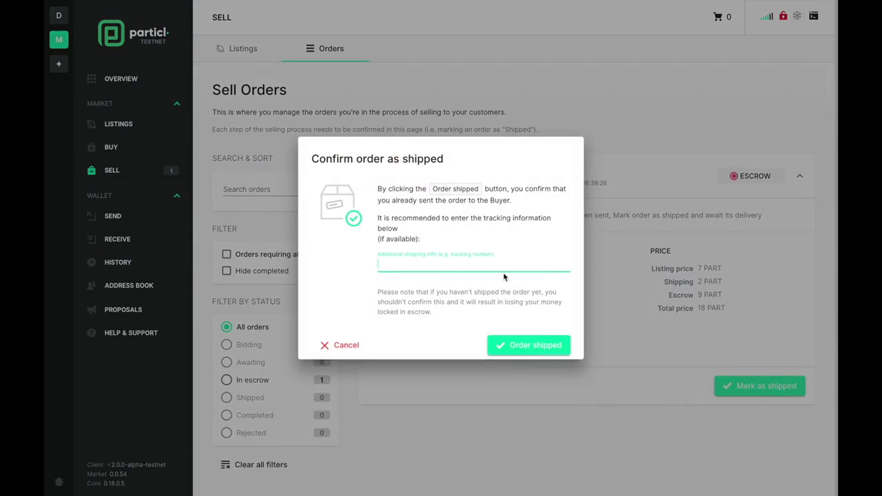
{"action": "type", "text": "Thanks o"}
{"action": "type", "text": "r you r order. Here"}
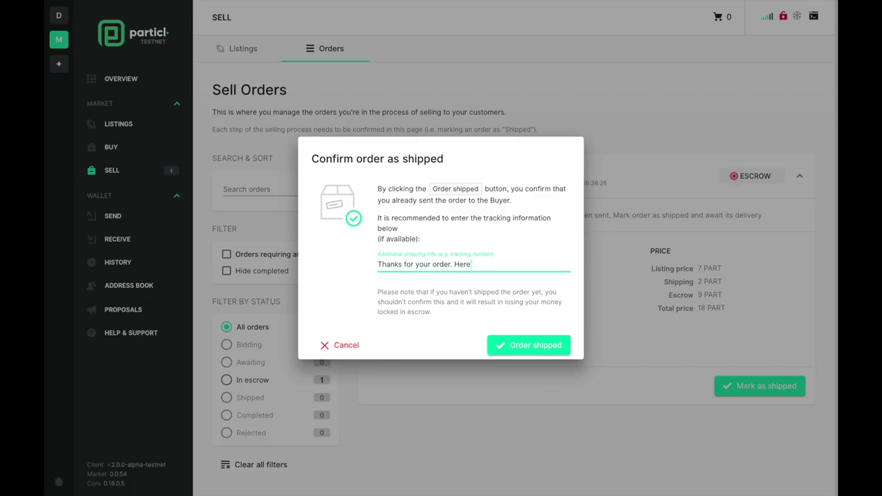
{"action": "key", "text": "BackSpace"}
{"action": "key", "text": "BackSpace"}
{"action": "type", "text": "re's your tracking number: xxx xxx"}
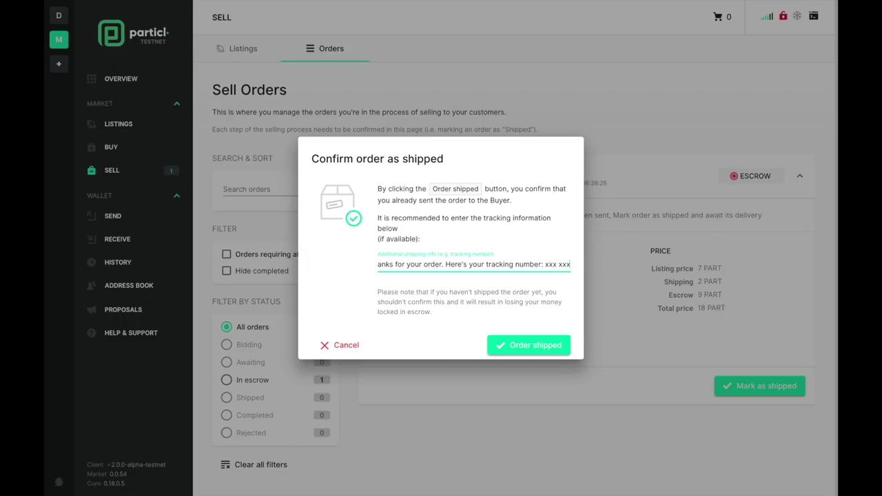
{"action": "type", "text": " xxx DA"}
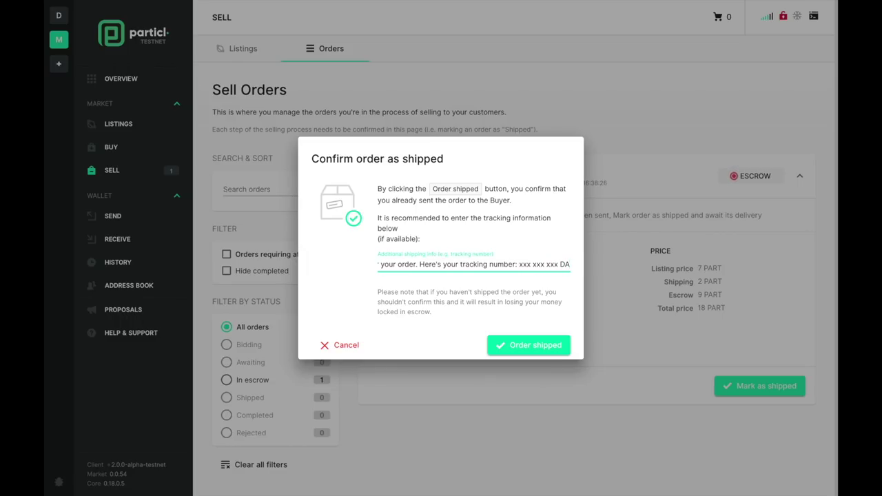
{"action": "left_click", "coordinate": [511, 349]}
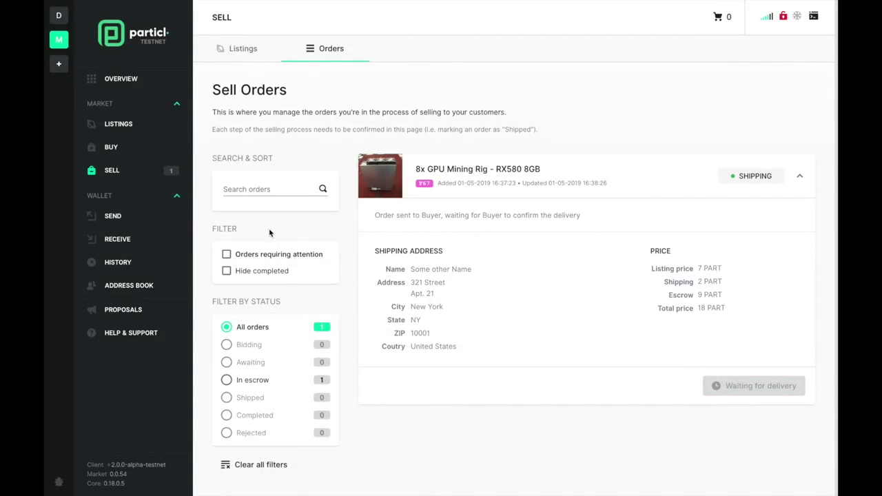
- Check the received 17.99993333 PART payment's details on the wallet overview
{"action": "left_click", "coordinate": [127, 80]}
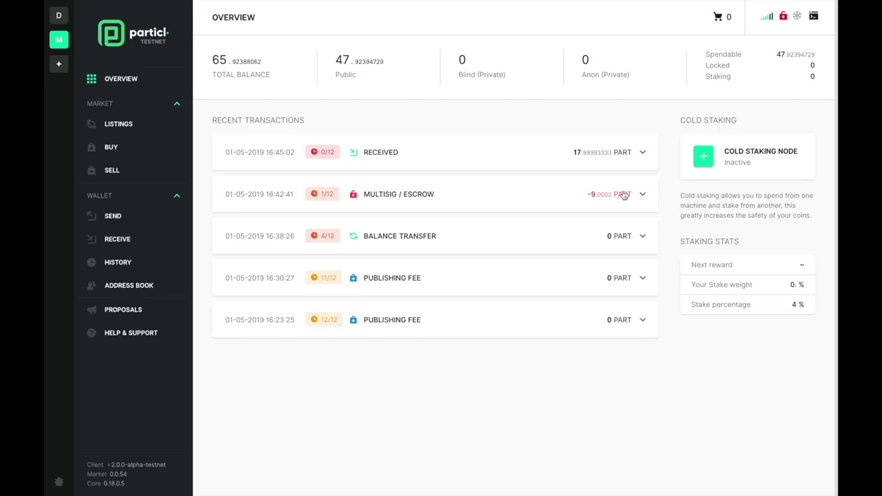
{"action": "left_click", "coordinate": [514, 153]}
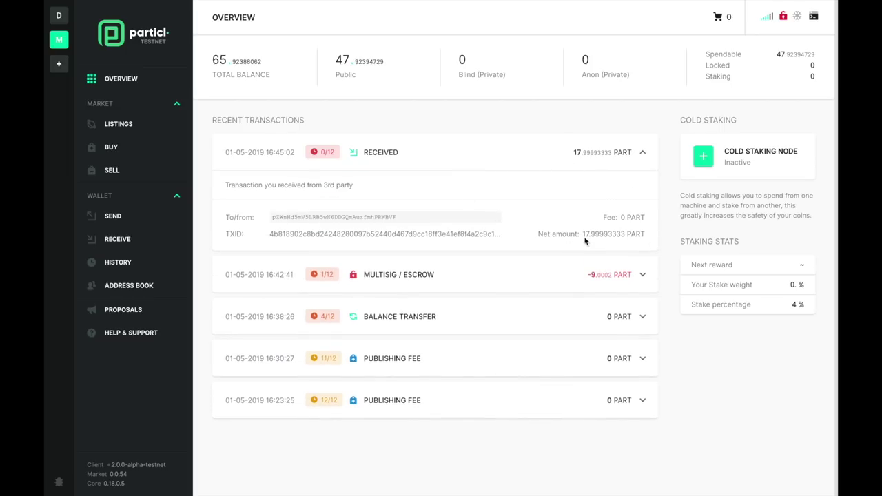
{"action": "left_click", "coordinate": [423, 168]}
- Confirm the GPU rig order shows COMPLETE under Sell > Orders, then return to the overview
{"action": "left_click", "coordinate": [112, 171]}
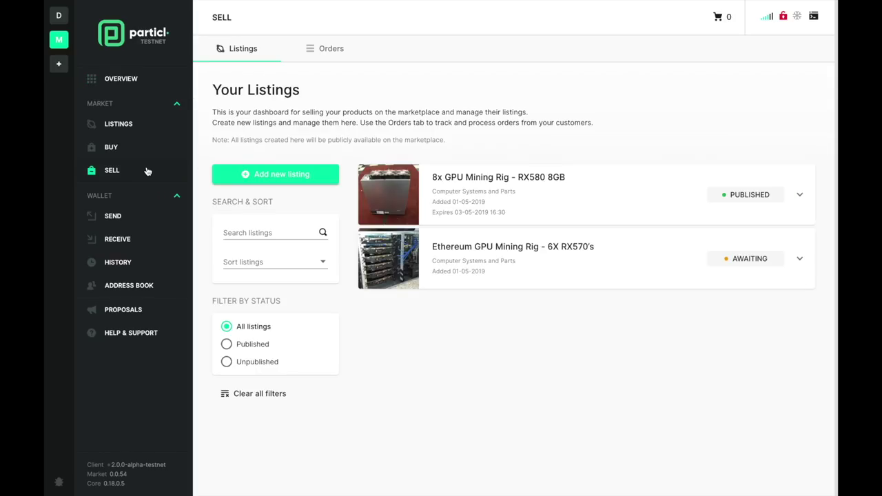
{"action": "left_click", "coordinate": [339, 58]}
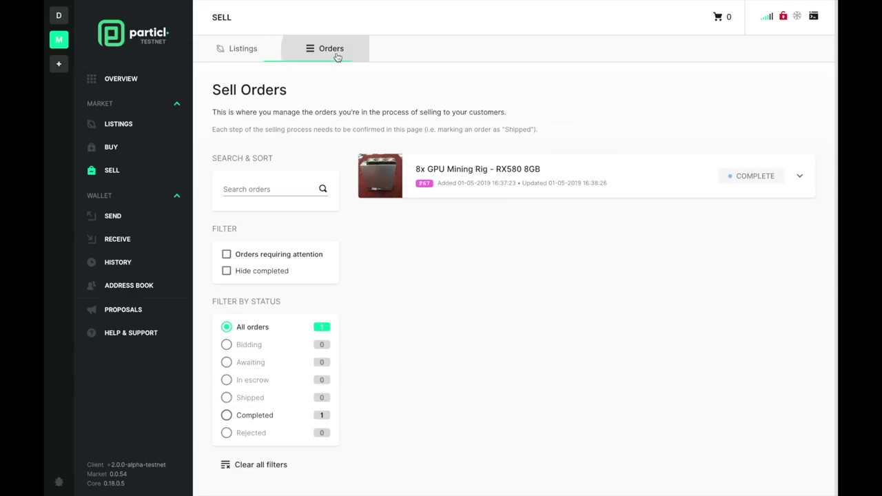
{"action": "left_click", "coordinate": [635, 192]}
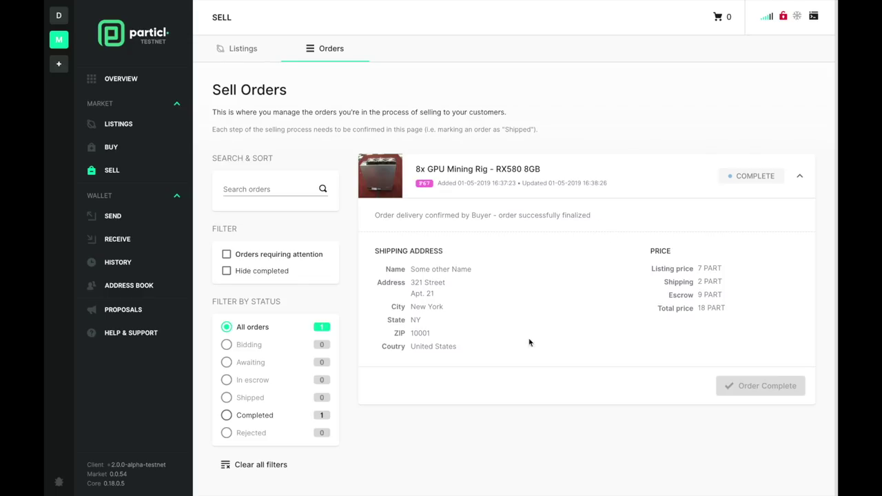
{"action": "left_click", "coordinate": [130, 88]}
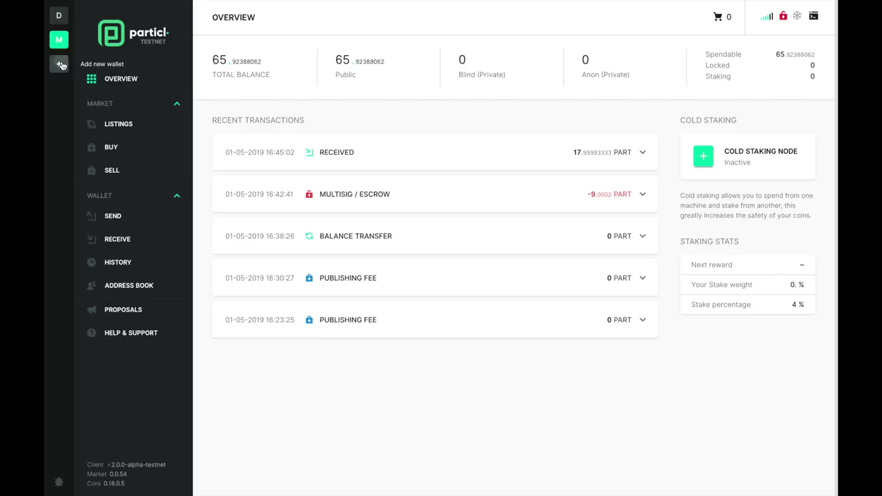
- Start creating a brand-new wallet named 'Demo Transaction'
{"action": "left_click", "coordinate": [61, 65]}
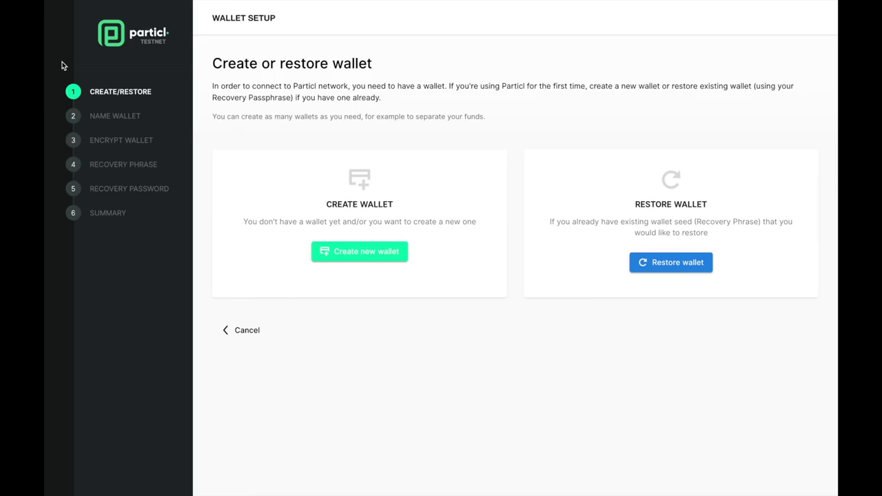
{"action": "left_click", "coordinate": [353, 256]}
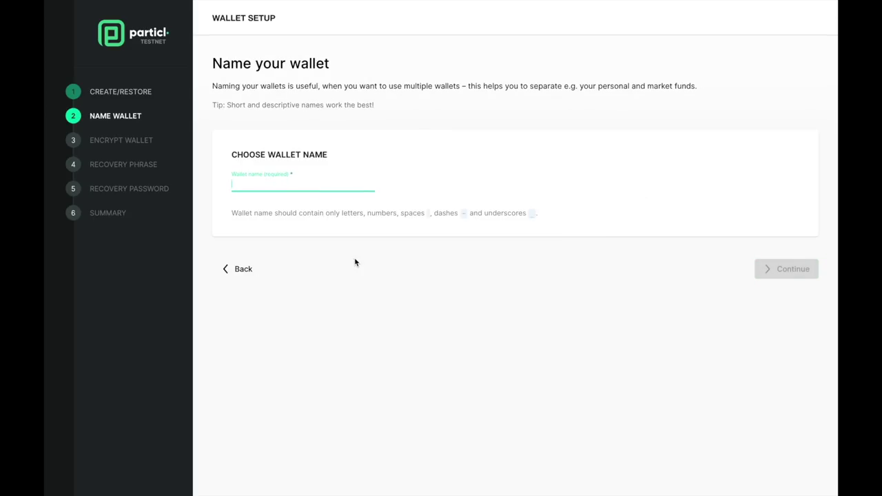
{"action": "type", "text": "Demo "}
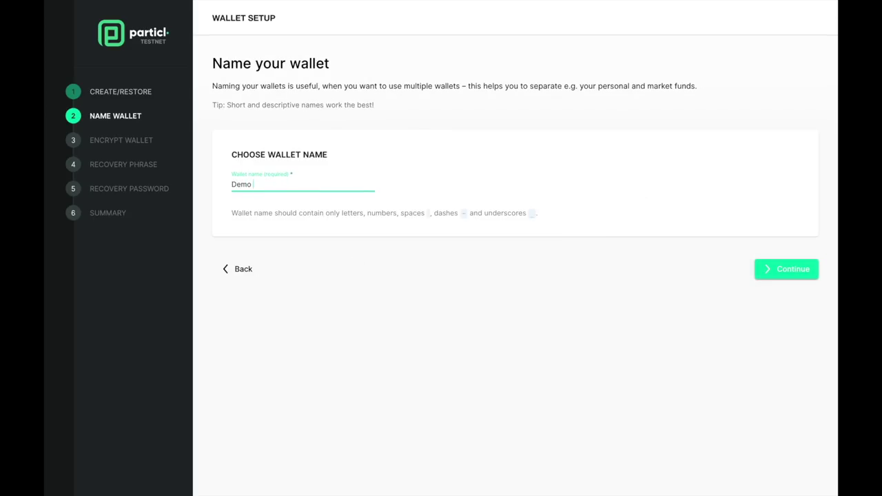
{"action": "type", "text": "Transaction"}
{"action": "left_click", "coordinate": [778, 275]}
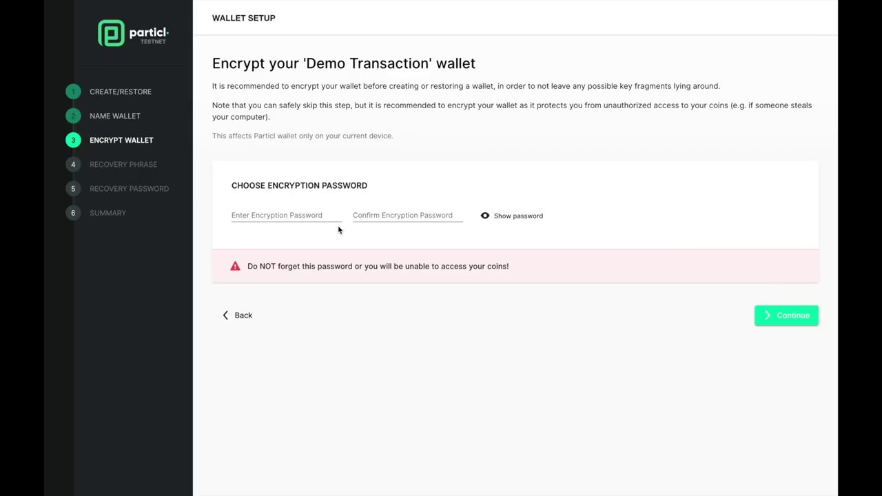
- Encrypt the wallet with a password and copy its 24-word recovery phrase to the clipboard
{"action": "left_click", "coordinate": [312, 224]}
{"action": "type", "text": "test"}
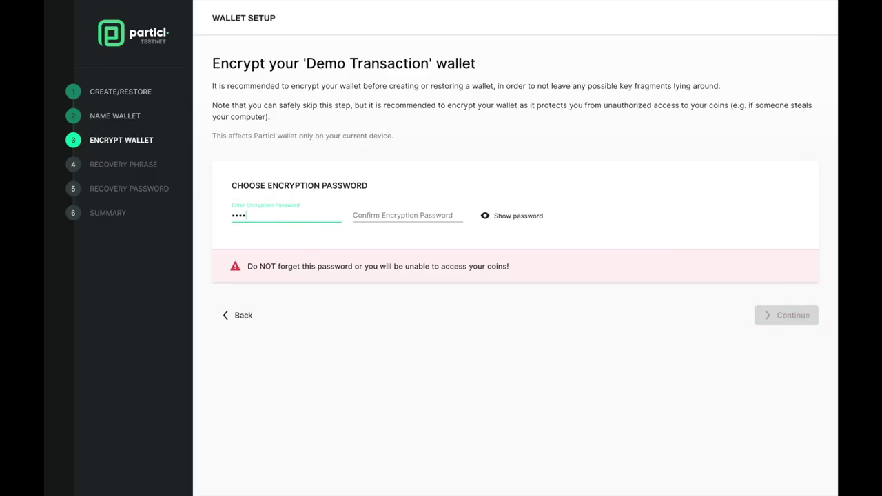
{"action": "key", "text": "Tab"}
{"action": "type", "text": "test"}
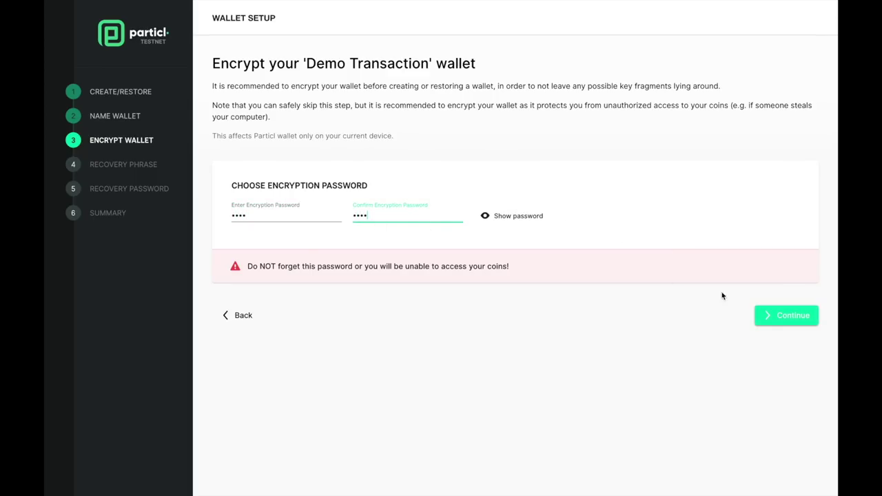
{"action": "left_click", "coordinate": [789, 324]}
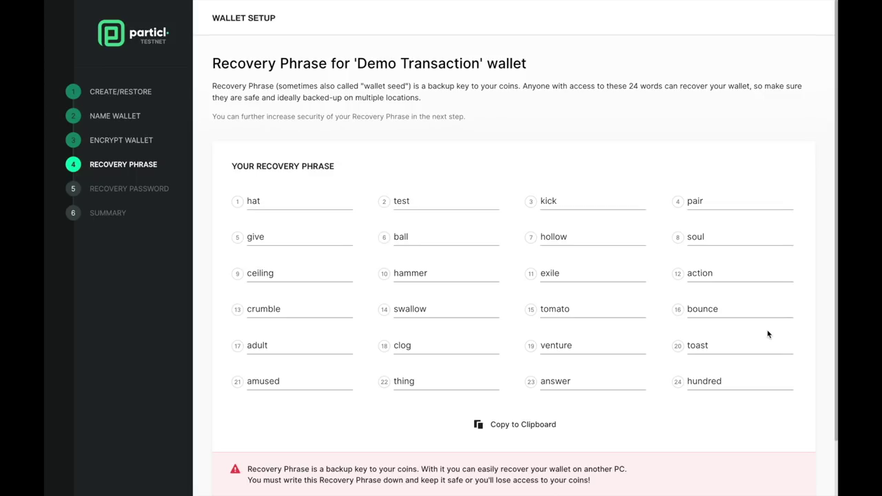
{"action": "left_click", "coordinate": [513, 426]}
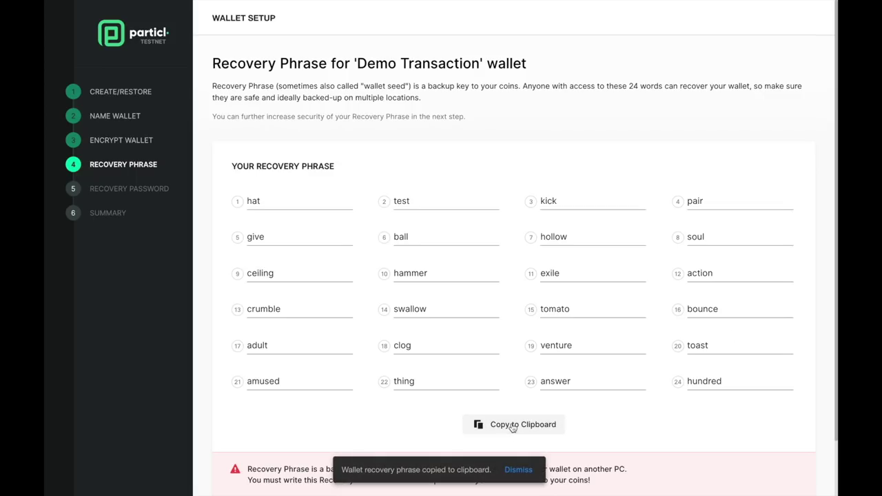
{"action": "scroll", "coordinate": [512, 426], "scroll_direction": "down", "scroll_amount": 2}
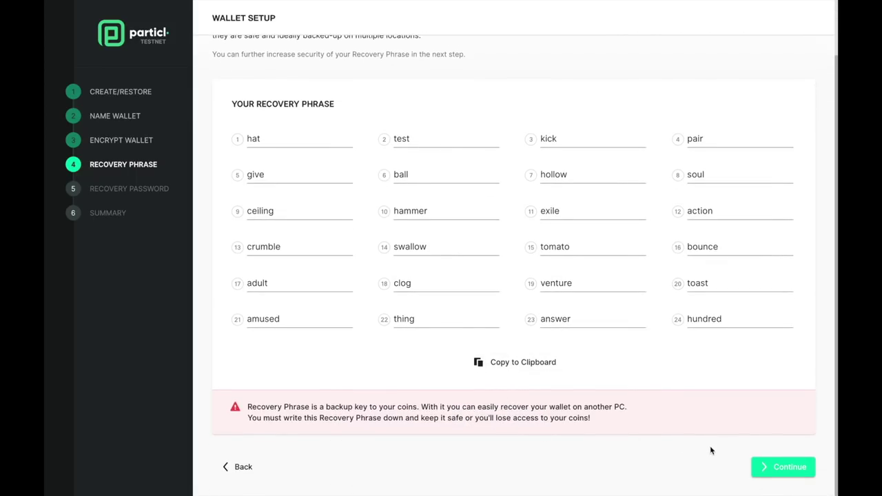
- Confirm the recovery phrase by filling in the five missing words (17th and 19th–22nd)
{"action": "left_click", "coordinate": [771, 473]}
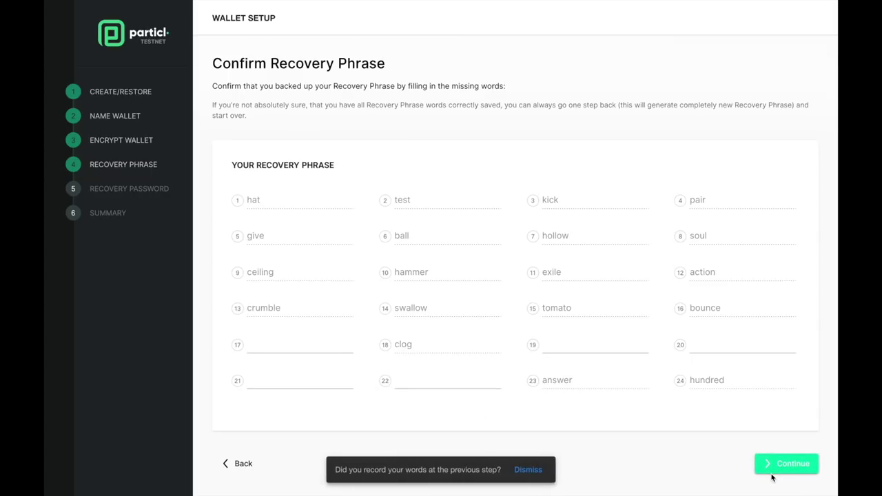
{"action": "left_click", "coordinate": [595, 344]}
{"action": "type", "text": "venture"}
{"action": "key", "text": "Tab"}
{"action": "type", "text": "toast"}
{"action": "key", "text": "Tab"}
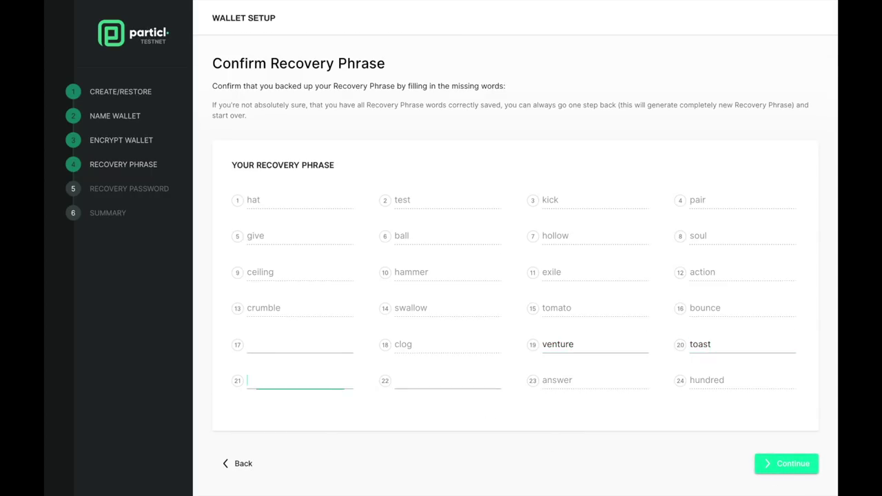
{"action": "type", "text": "amused"}
{"action": "key", "text": "Tab"}
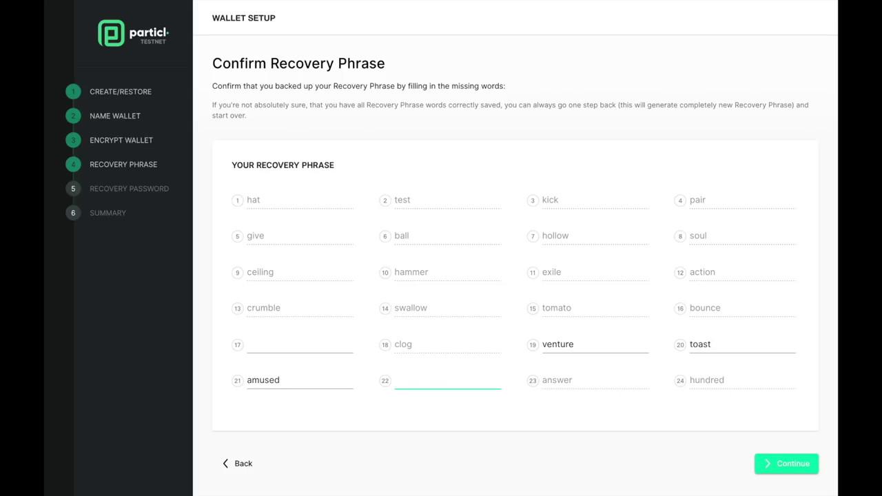
{"action": "type", "text": "thing"}
{"action": "left_click", "coordinate": [322, 344]}
{"action": "type", "text": "adult"}
{"action": "left_click", "coordinate": [791, 471]}
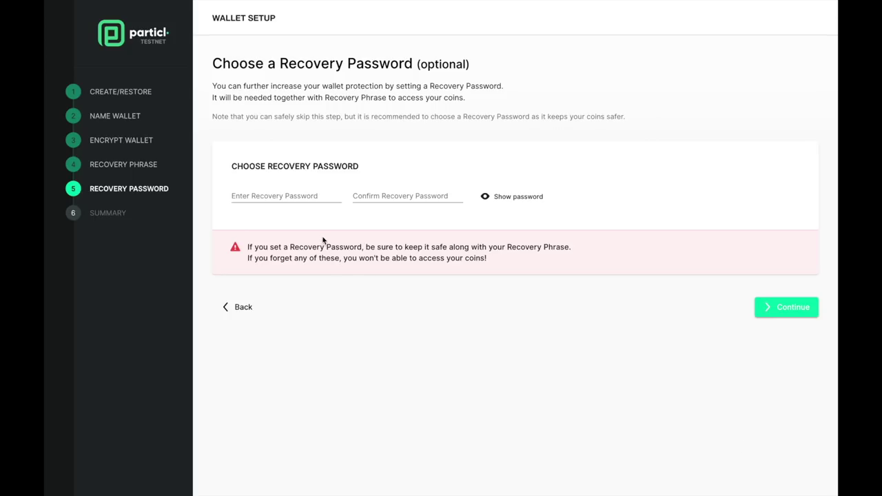
- Set and confirm a recovery password for the wallet
{"action": "left_click", "coordinate": [302, 194]}
{"action": "type", "text": "****"}
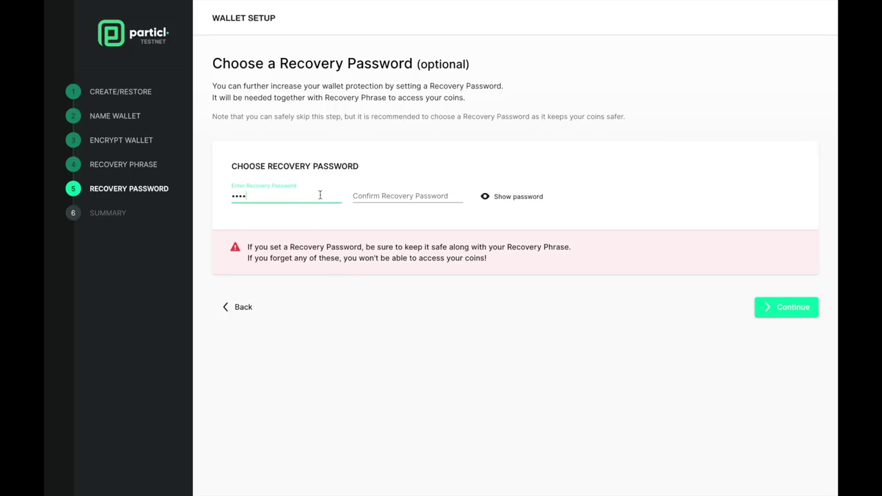
{"action": "left_click", "coordinate": [393, 195]}
{"action": "type", "text": "****"}
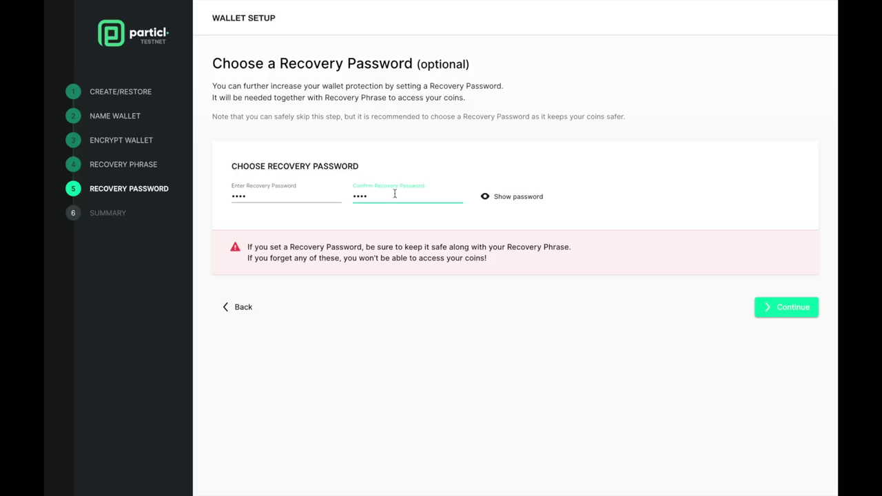
{"action": "left_click", "coordinate": [778, 318]}
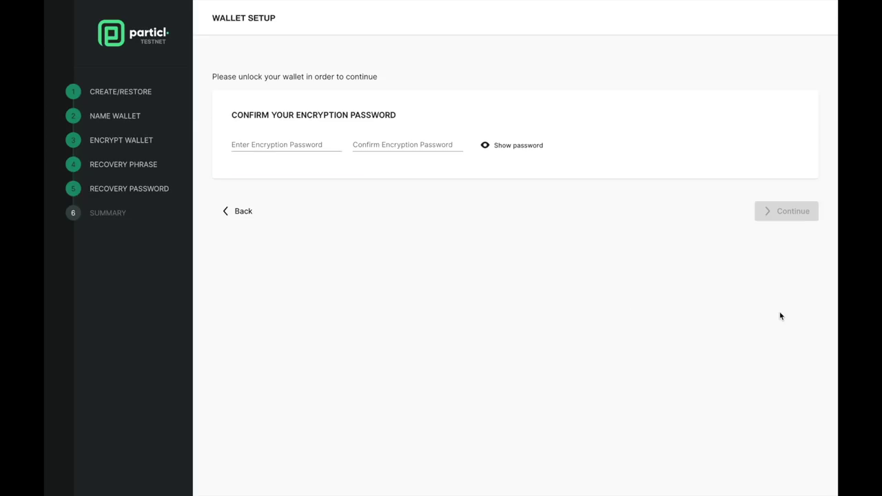
- Enter and confirm the encryption password, create the wallet, and finish setup
{"action": "left_click", "coordinate": [255, 144]}
{"action": "type", "text": "****"}
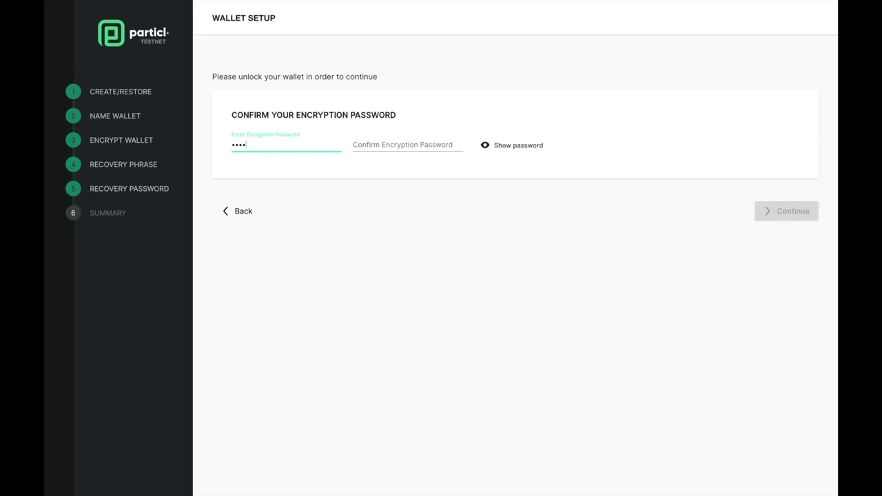
{"action": "key", "text": "Tab"}
{"action": "type", "text": "****"}
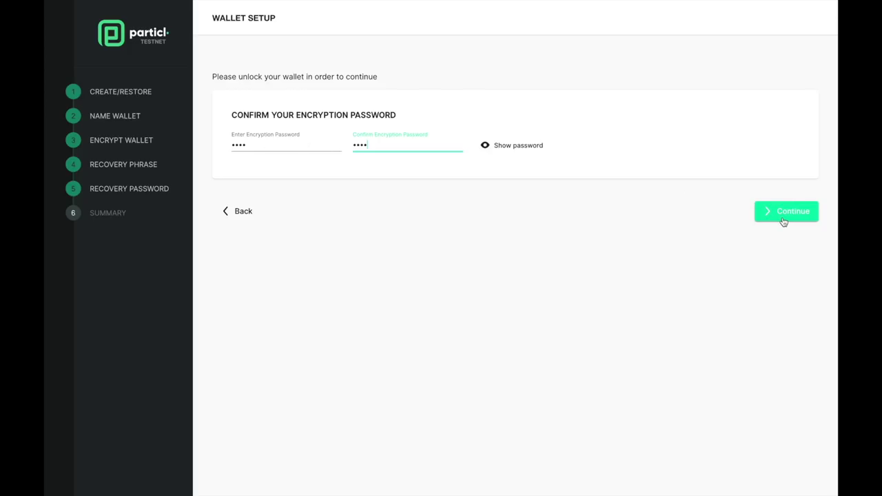
{"action": "left_click", "coordinate": [783, 222]}
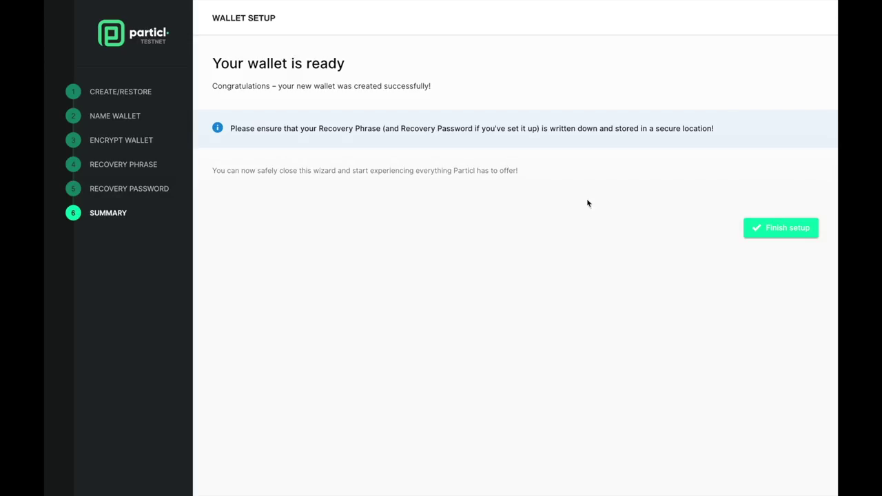
{"action": "left_click", "coordinate": [763, 237]}
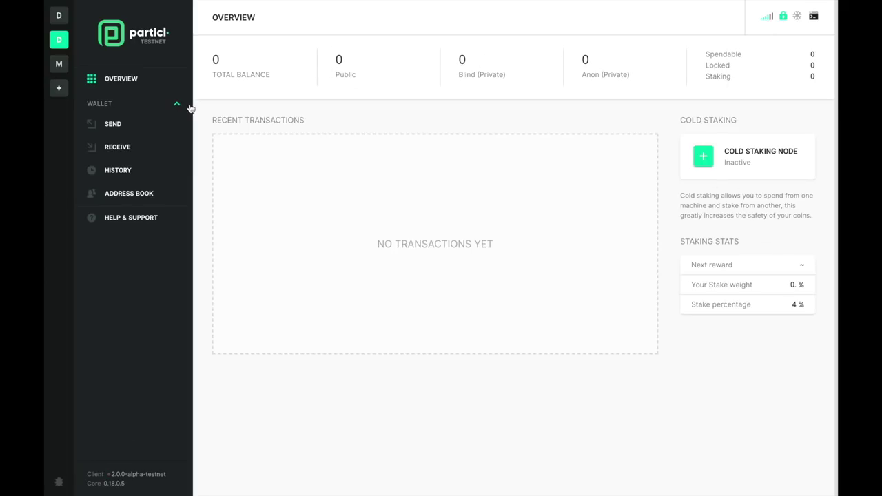
- Generate a new public receiving address, unlocking the wallet with its password
{"action": "left_click", "coordinate": [125, 153]}
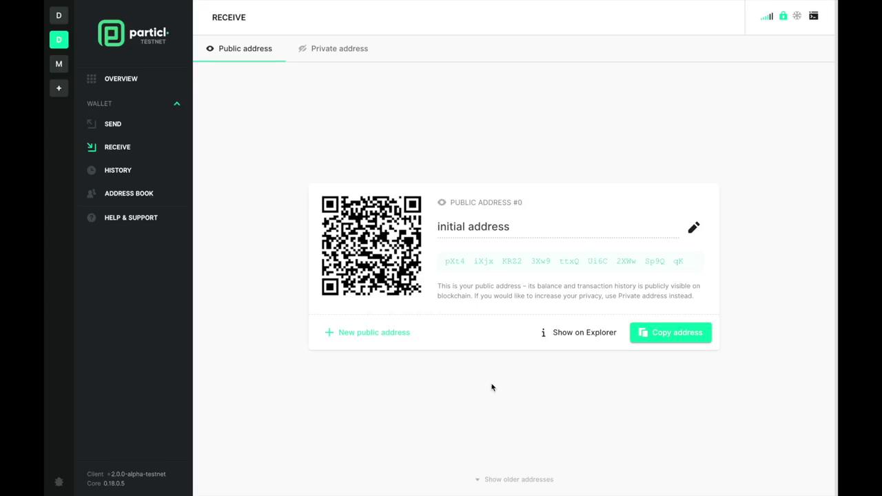
{"action": "left_click", "coordinate": [373, 333]}
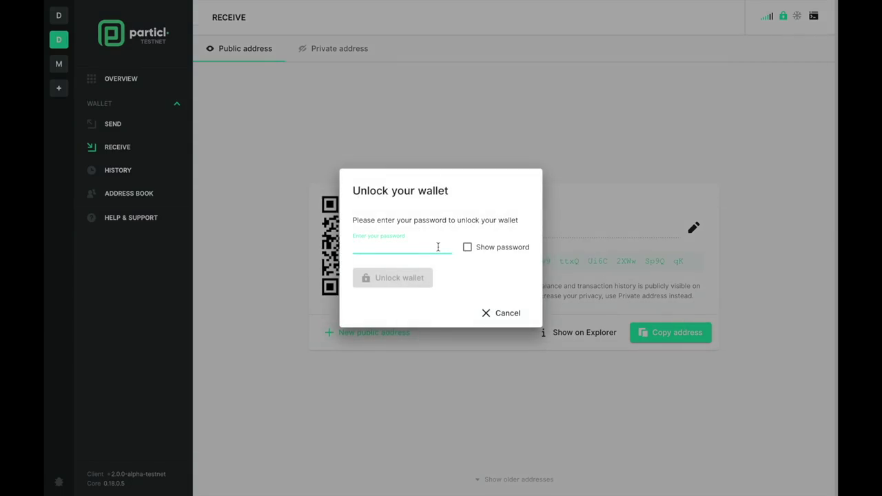
{"action": "type", "text": "test"}
{"action": "left_click", "coordinate": [412, 280]}
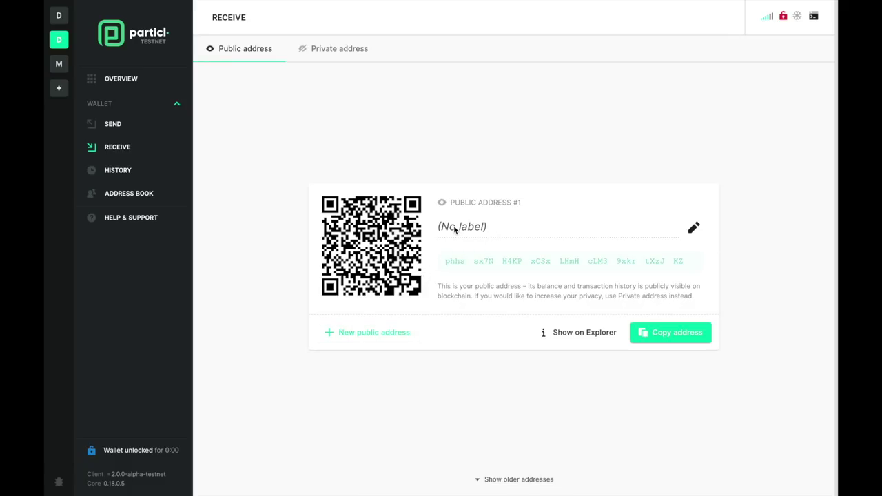
- Label the new public address 'Another address' and unlock the wallet so it saves
{"action": "left_click", "coordinate": [694, 229]}
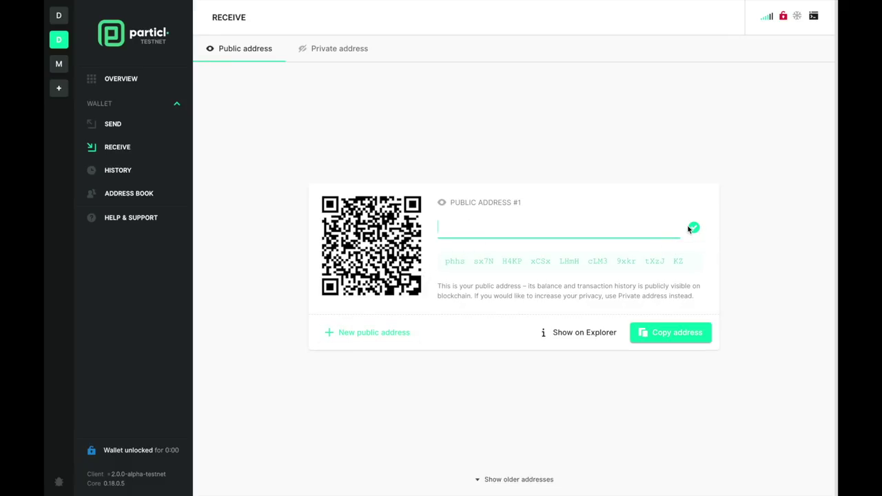
{"action": "type", "text": "Anoter"}
{"action": "key", "text": "BackSpace"}
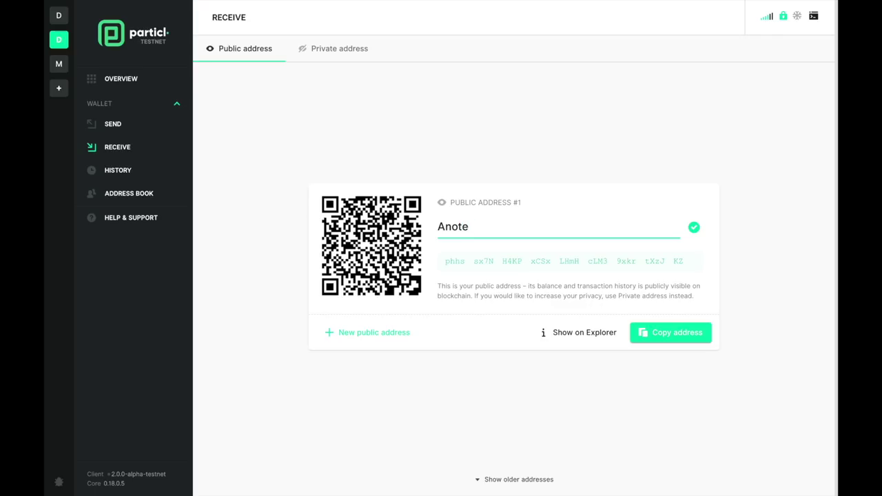
{"action": "type", "text": "her address"}
{"action": "key", "text": "Return"}
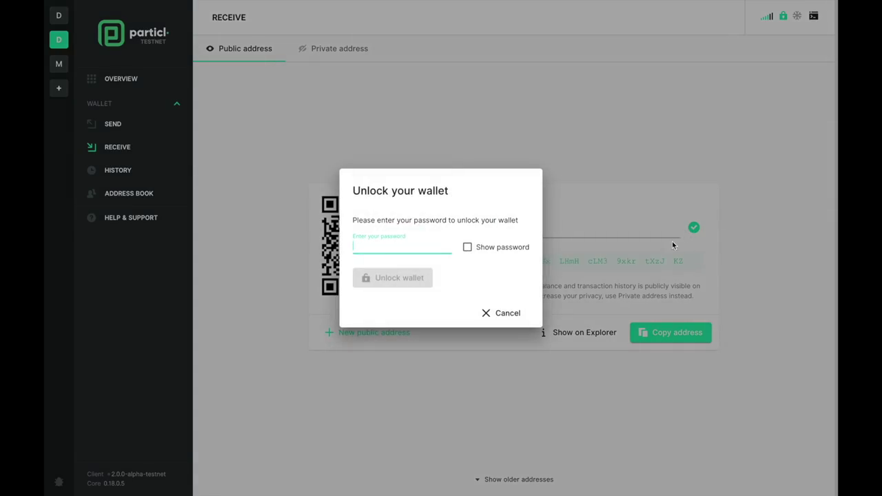
{"action": "type", "text": "test"}
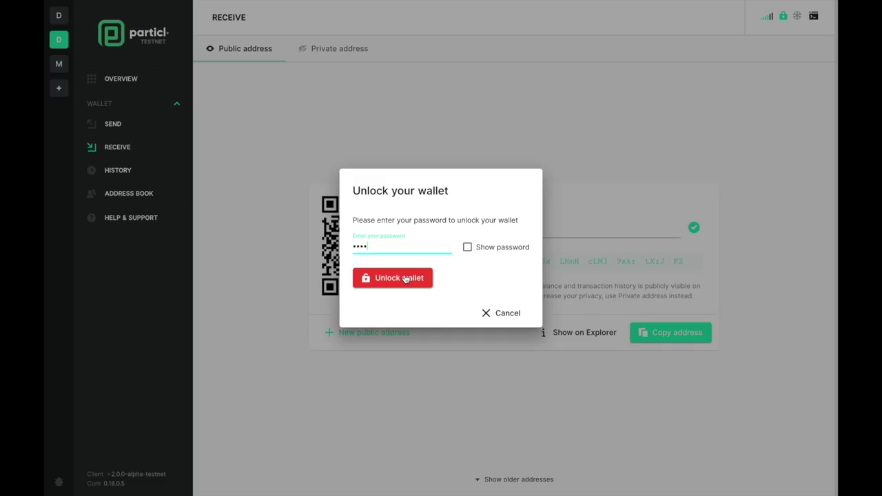
{"action": "left_click", "coordinate": [406, 278]}
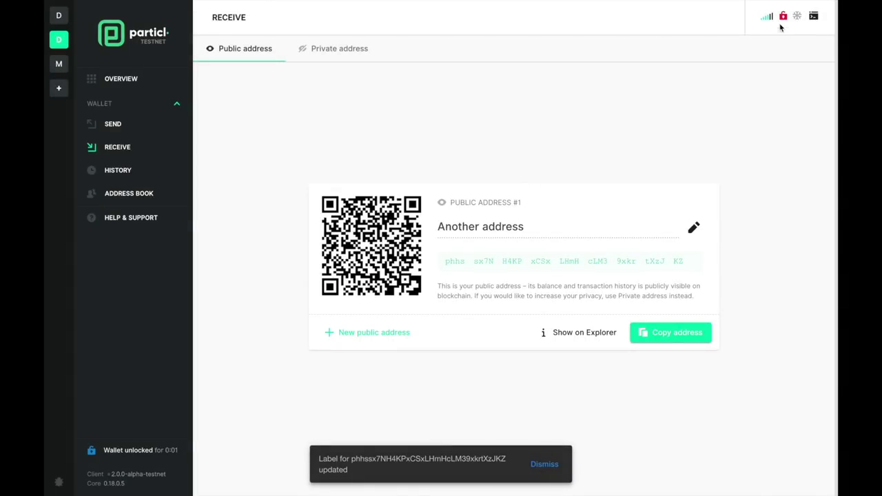
- Lock the wallet, then unlock it again for a few minutes with the password
{"action": "left_click", "coordinate": [785, 18]}
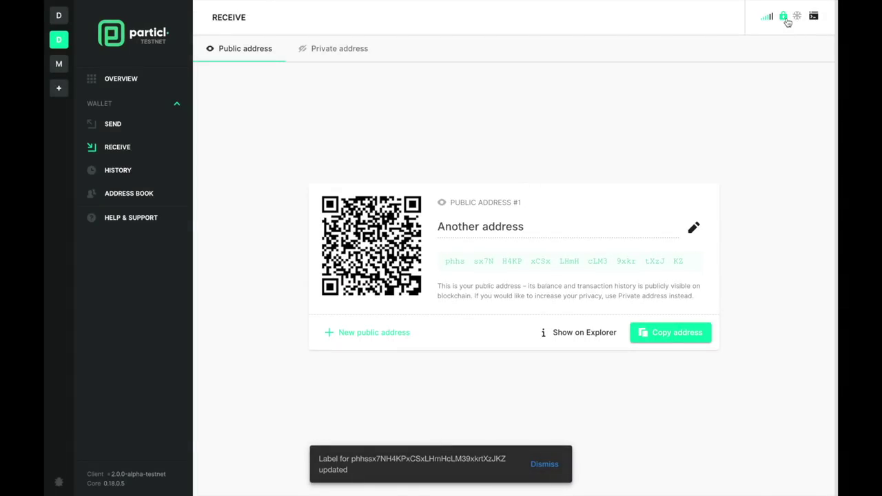
{"action": "left_click", "coordinate": [785, 18]}
{"action": "type", "text": "****"}
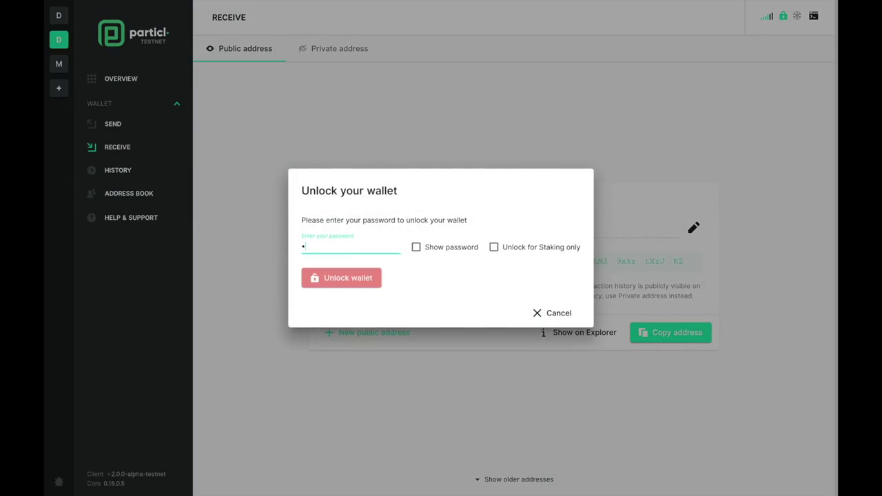
{"action": "left_click", "coordinate": [336, 286]}
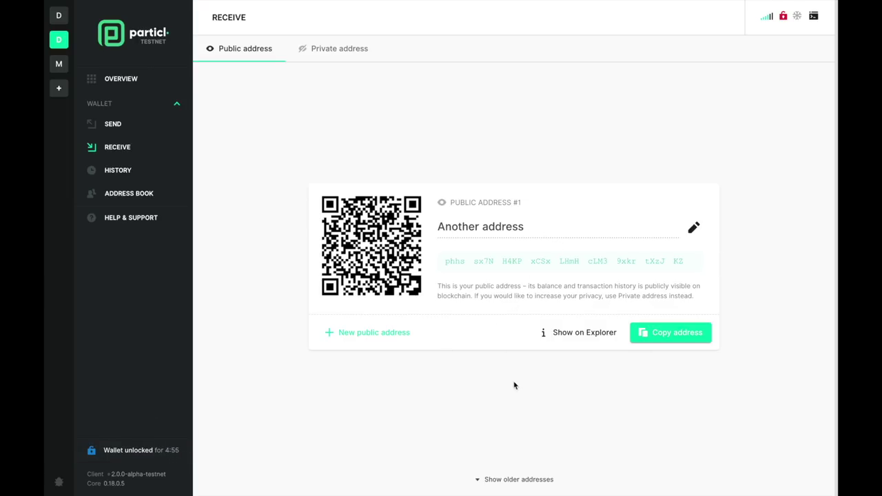
- Show older addresses, then switch to the private receiving addresses
{"action": "left_click", "coordinate": [514, 479]}
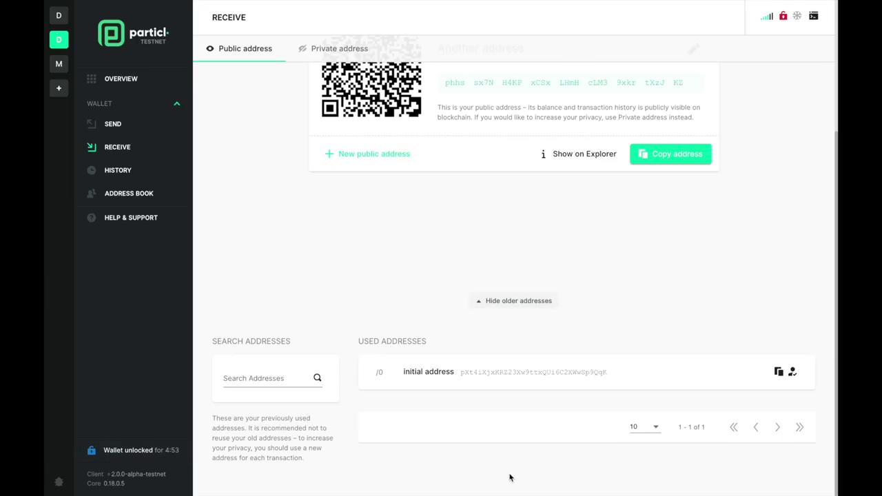
{"action": "scroll", "coordinate": [510, 378], "scroll_direction": "up", "scroll_amount": 5}
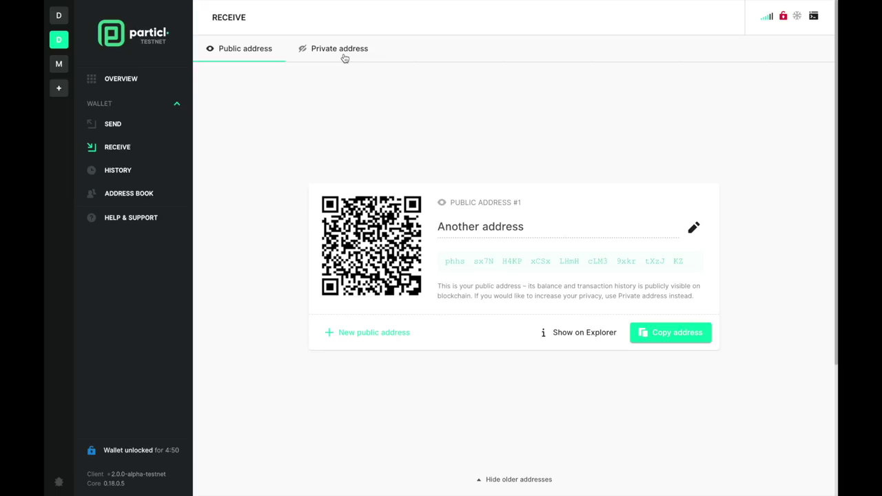
{"action": "left_click", "coordinate": [341, 49]}
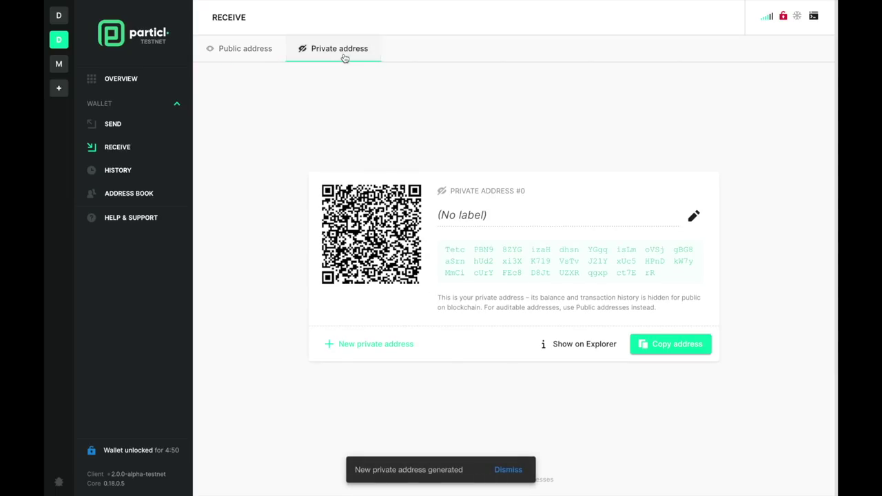
- Generate private address #1, label it 'My first transaction (RingCT!!)', and copy the address
{"action": "left_click", "coordinate": [366, 344]}
{"action": "left_click", "coordinate": [694, 215]}
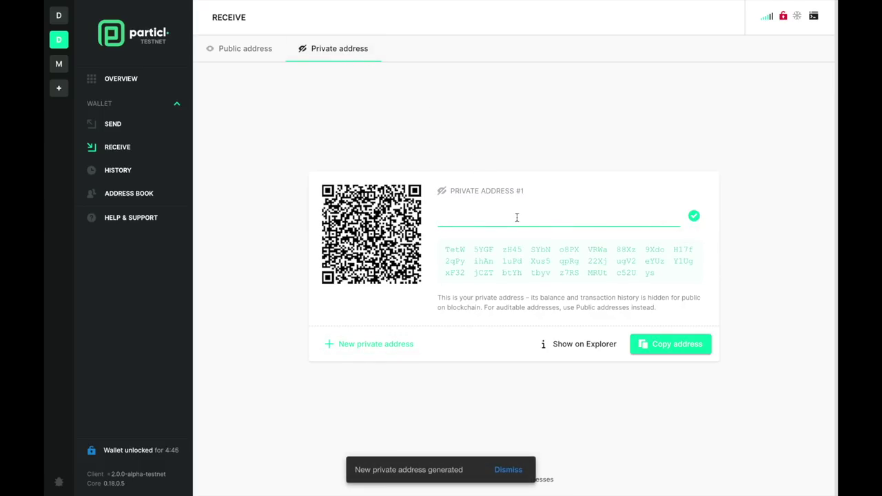
{"action": "type", "text": "My first transac"}
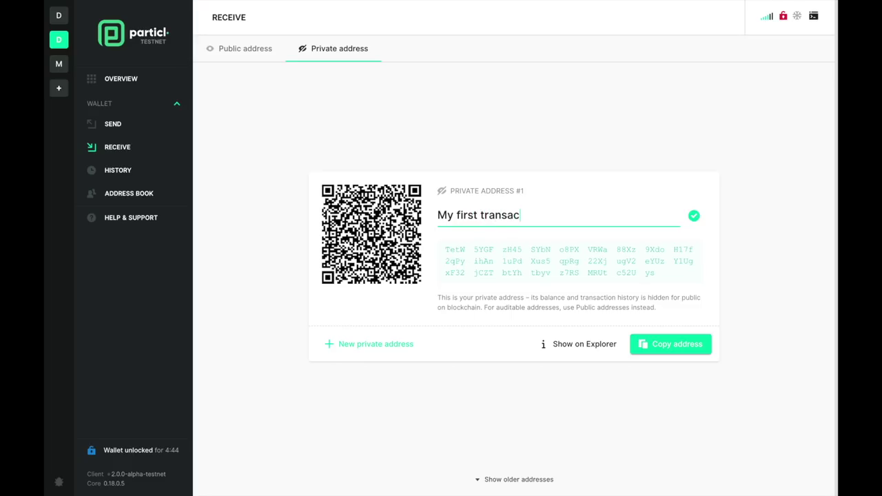
{"action": "type", "text": "tion (RingCT!!)"}
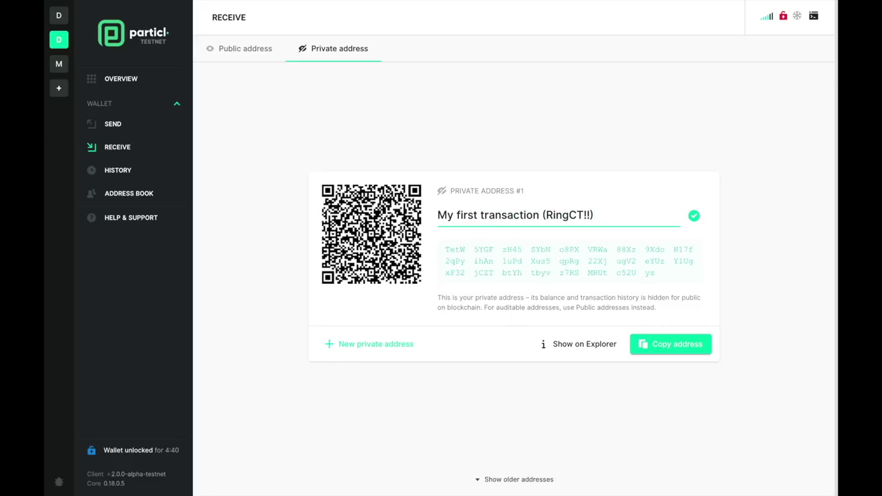
{"action": "left_click", "coordinate": [685, 344]}
{"action": "left_click", "coordinate": [62, 18]}
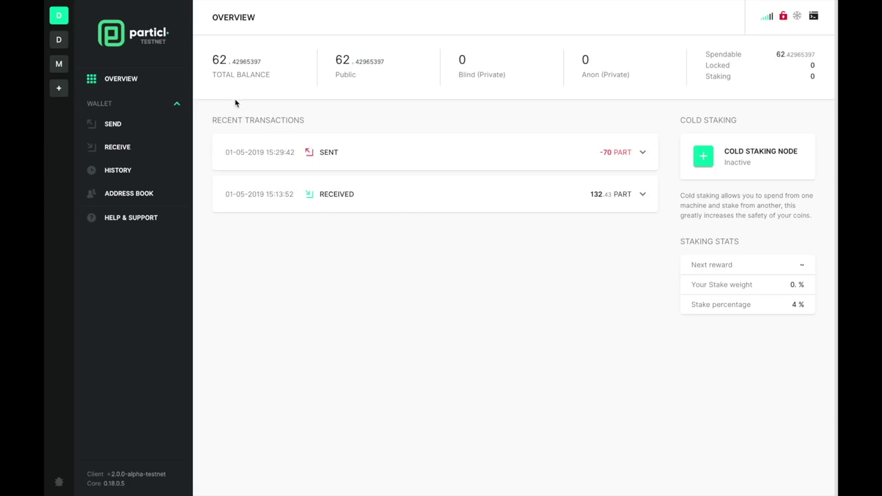
{"action": "mouse_move", "coordinate": [120, 39]}
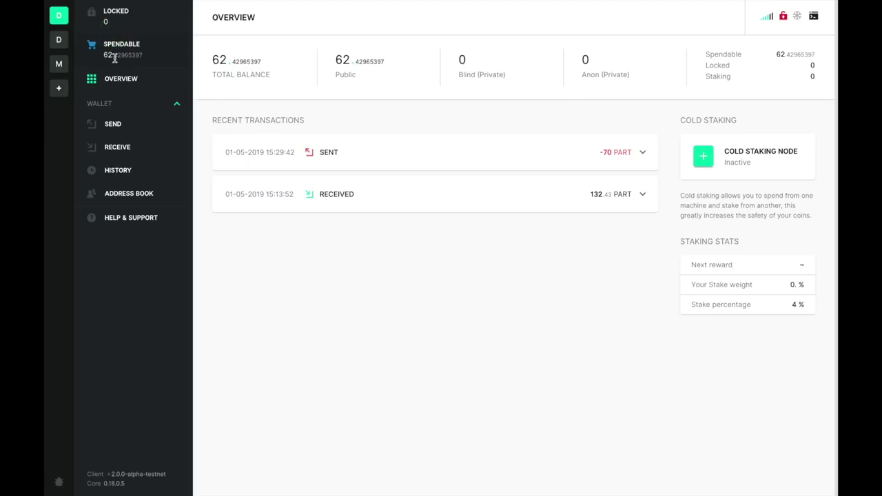
{"action": "left_click", "coordinate": [119, 124]}
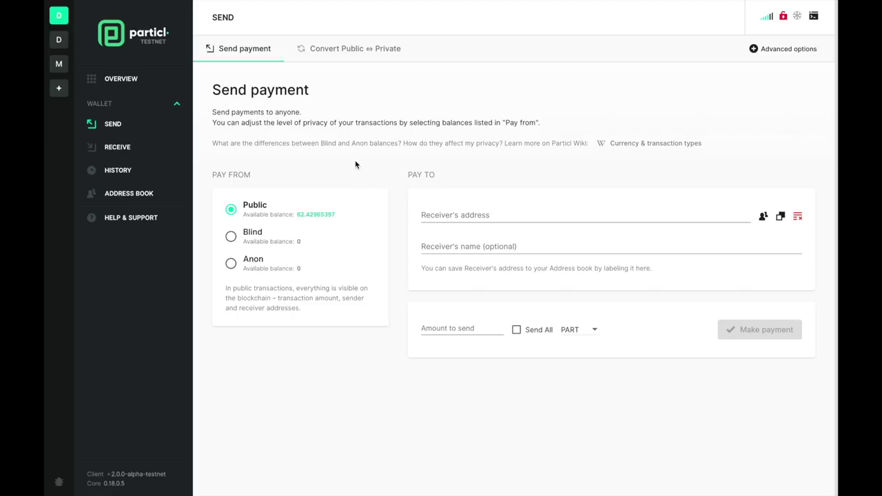
{"action": "left_click", "coordinate": [758, 49]}
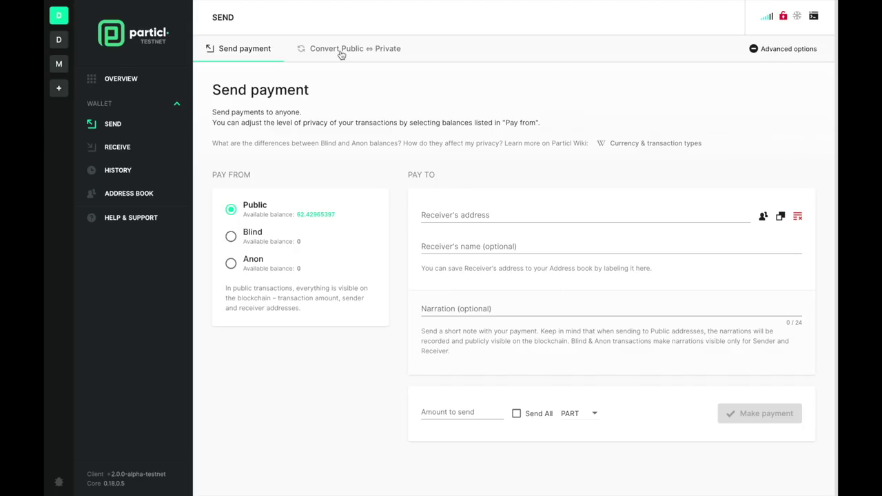
{"action": "left_click", "coordinate": [342, 54]}
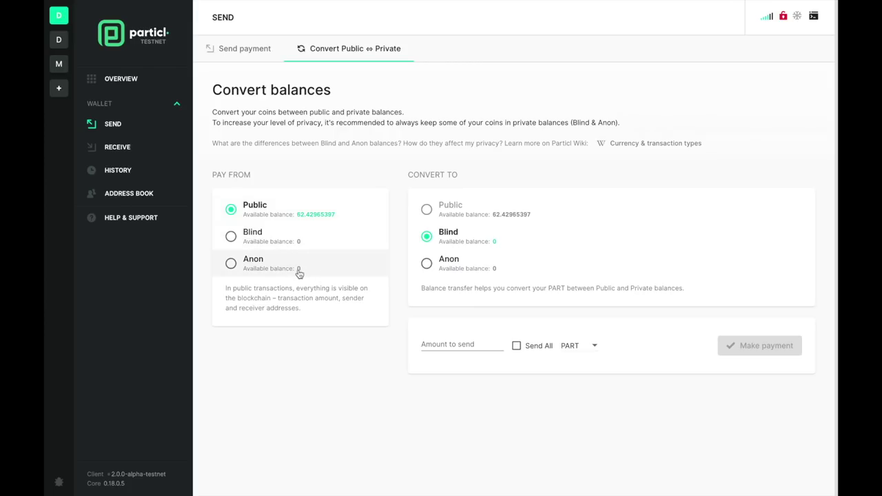
- Convert 25 PART from the public balance to anon, then review the balance transfer on the Overview
{"action": "left_click", "coordinate": [428, 264]}
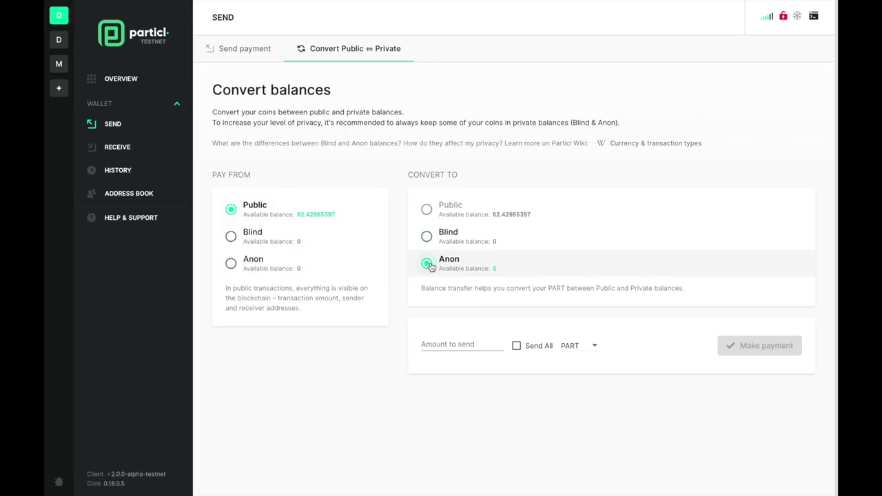
{"action": "left_click", "coordinate": [455, 345]}
{"action": "type", "text": "25"}
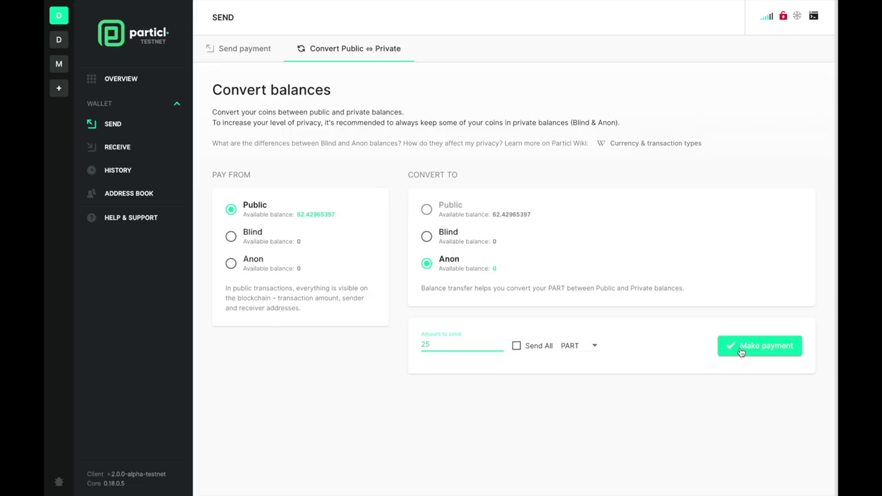
{"action": "left_click", "coordinate": [741, 348]}
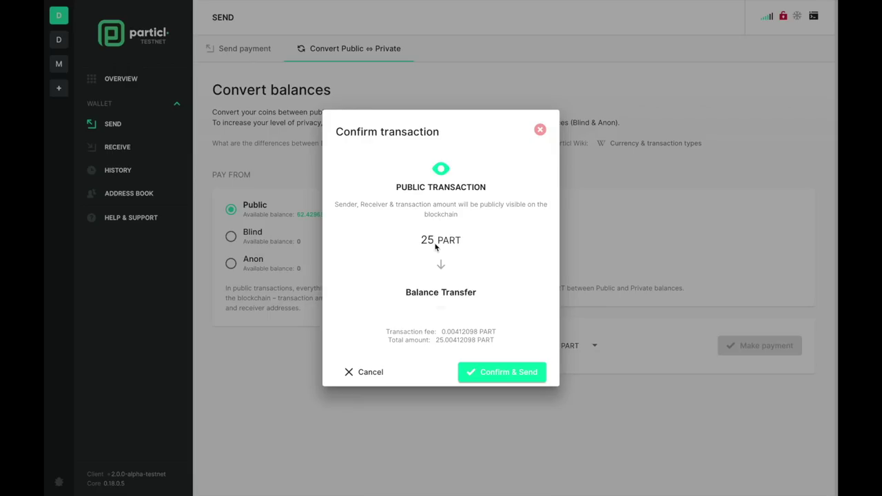
{"action": "left_click", "coordinate": [479, 373]}
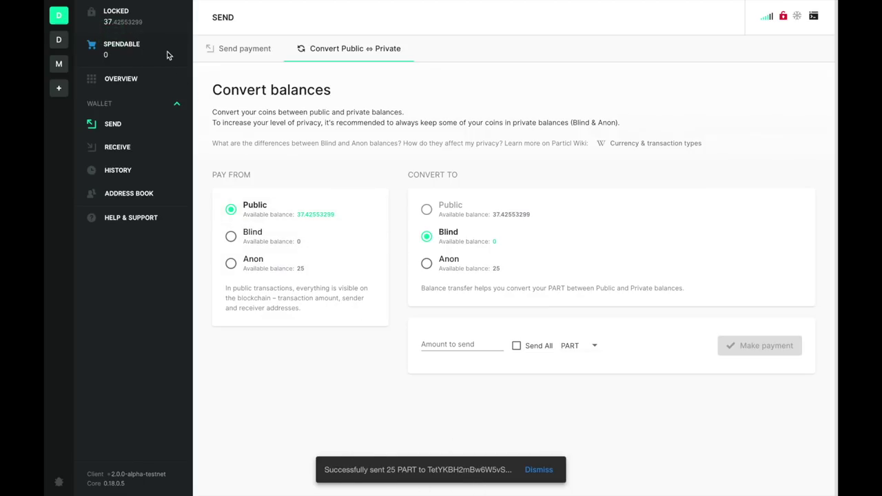
{"action": "left_click", "coordinate": [122, 78]}
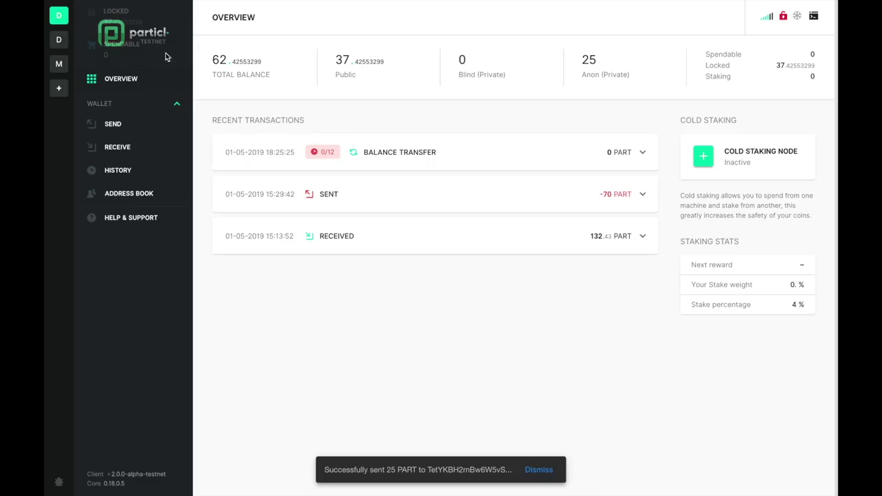
{"action": "left_click", "coordinate": [396, 157]}
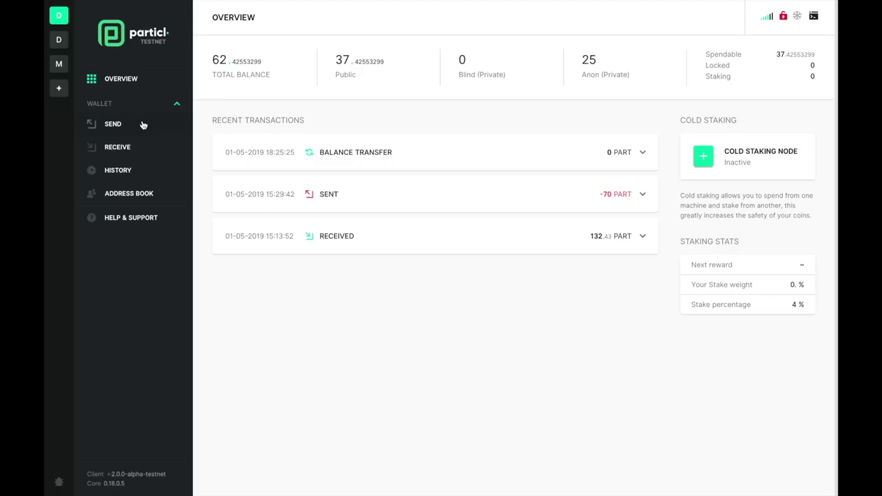
- Start a payment to the pasted receiver address and label it with the receiver's name
{"action": "left_click", "coordinate": [143, 125]}
{"action": "left_click", "coordinate": [467, 217]}
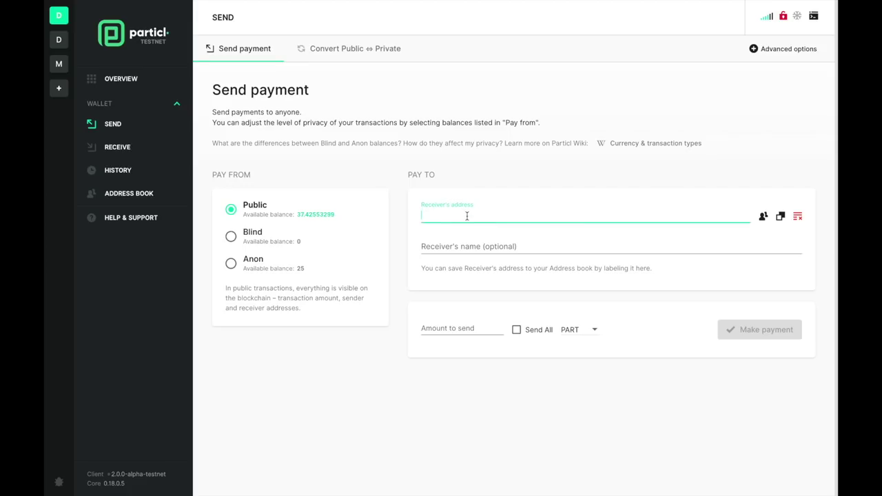
{"action": "key", "text": "ctrl+v"}
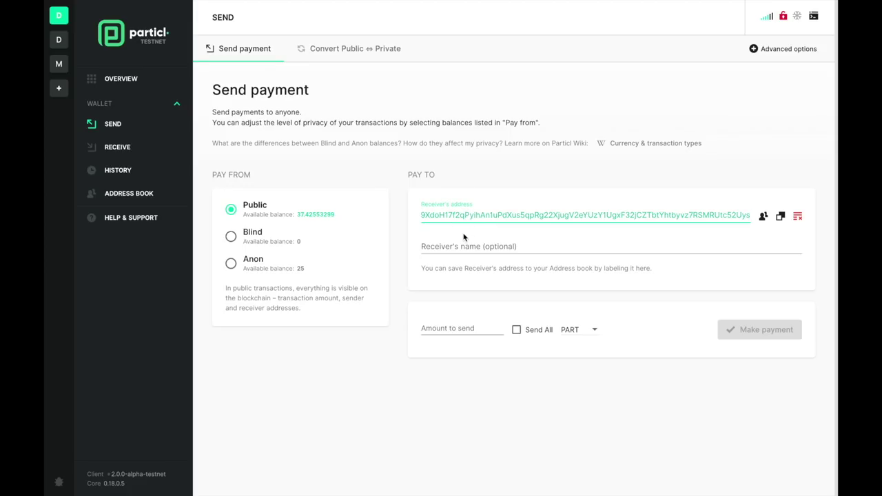
{"action": "left_click", "coordinate": [457, 247]}
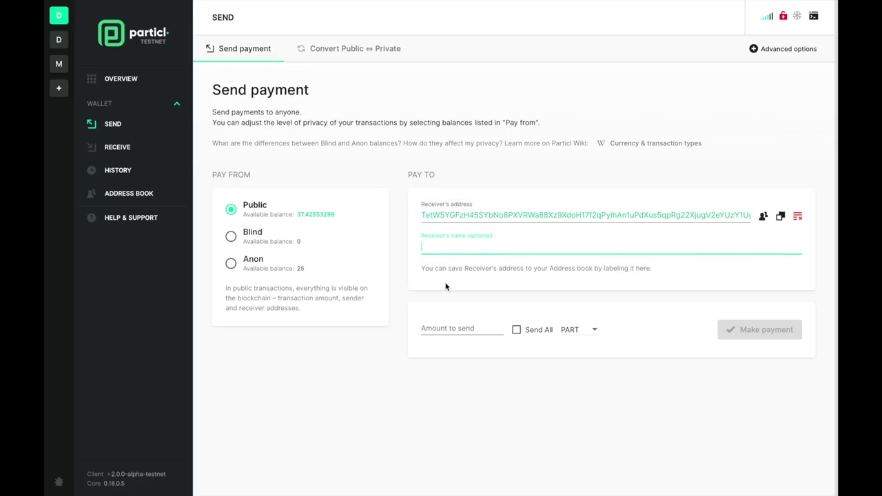
{"action": "type", "text": "Monica"}
- Send 5 PART from the anon balance, leaving the privacy level on automatic
{"action": "left_click", "coordinate": [460, 328]}
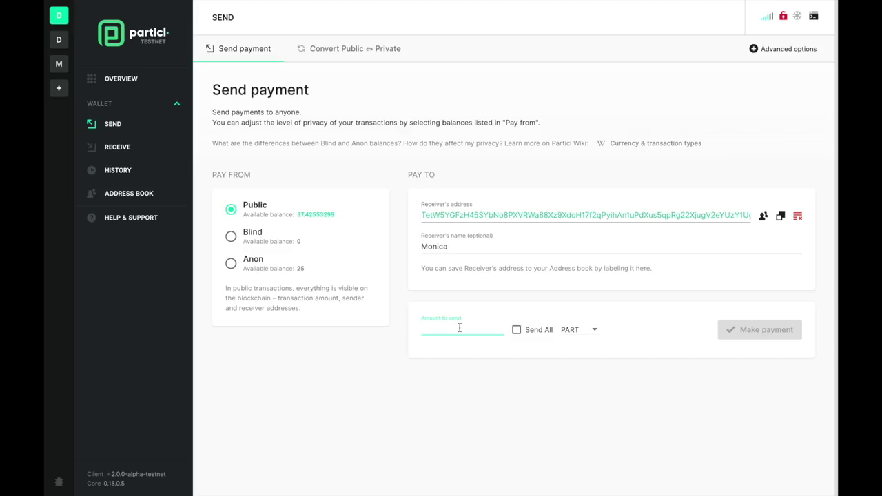
{"action": "left_click", "coordinate": [233, 265]}
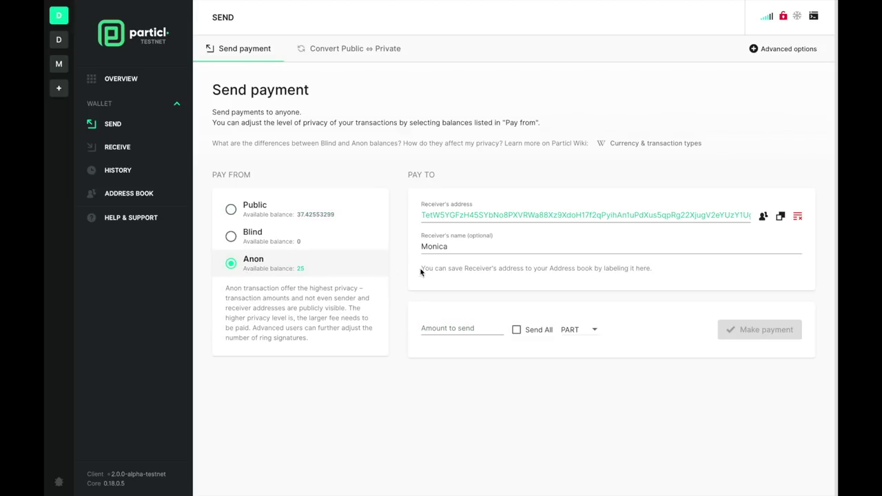
{"action": "left_click", "coordinate": [460, 327]}
{"action": "type", "text": "5"}
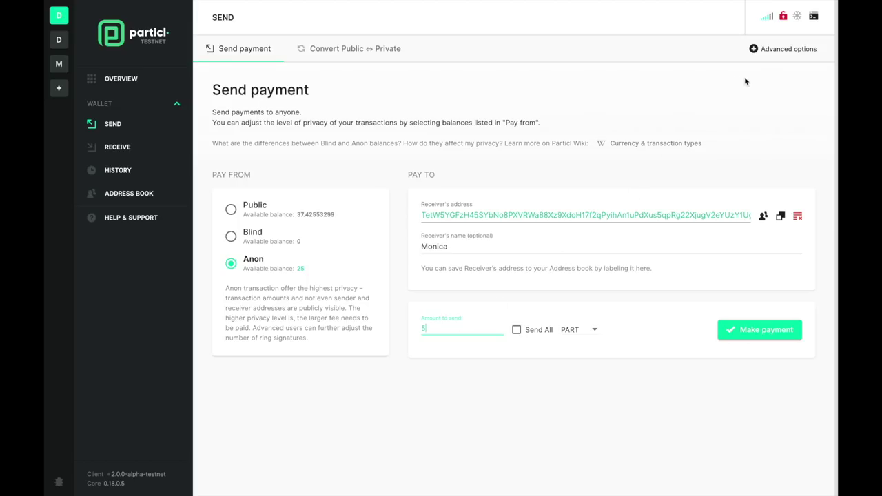
{"action": "left_click", "coordinate": [772, 49]}
{"action": "left_click_drag", "start_coordinate": [254, 406], "coordinate": [367, 407]}
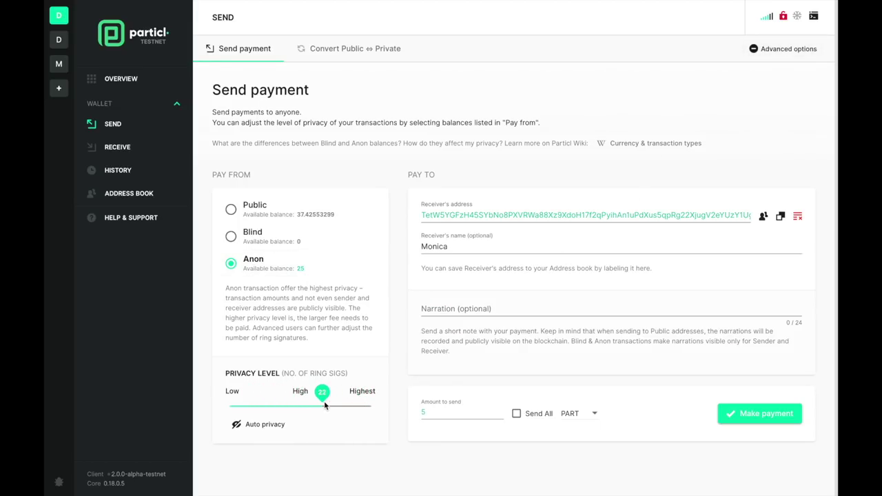
{"action": "left_click", "coordinate": [237, 428]}
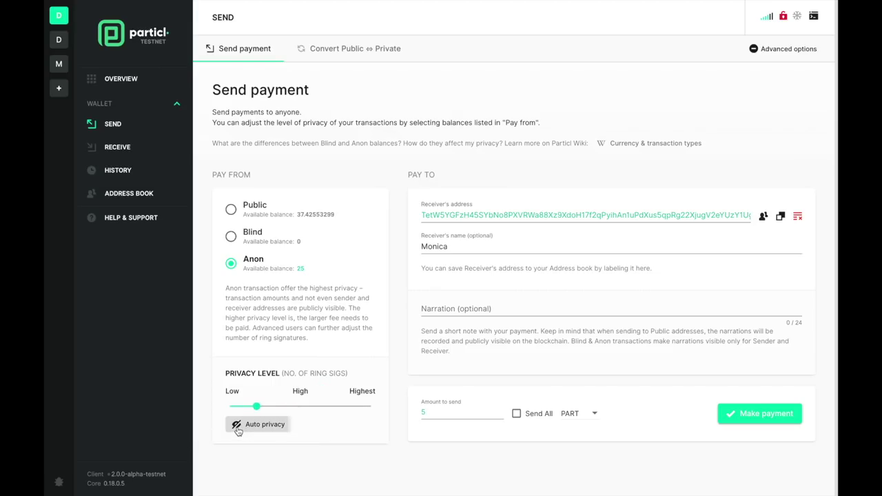
{"action": "left_click", "coordinate": [735, 415]}
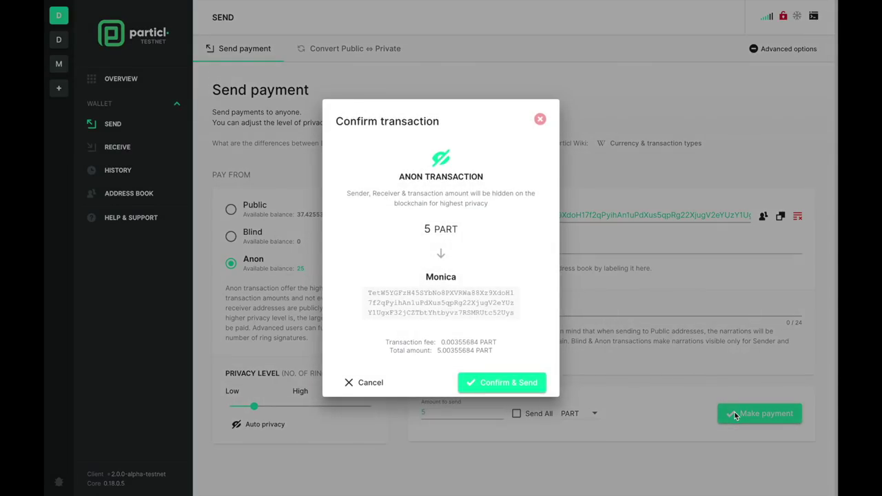
{"action": "left_click", "coordinate": [494, 390]}
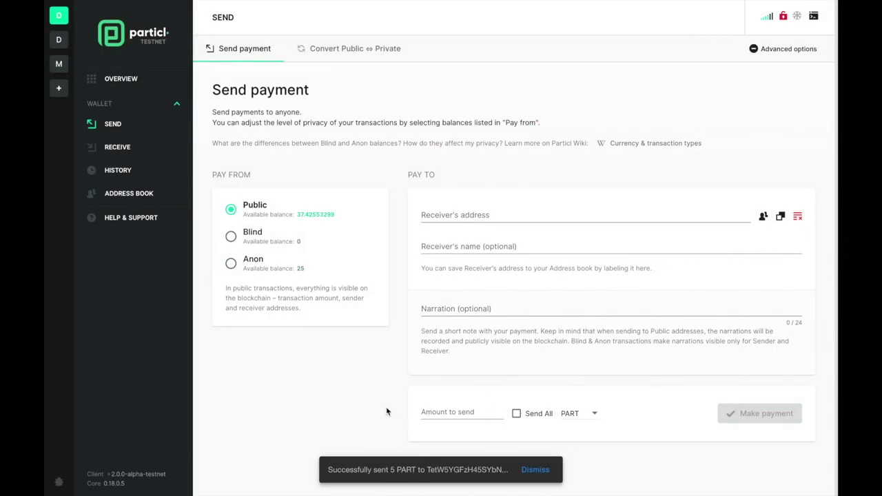
- Expand the newest -5 PART sent transaction and look up its TXID on the block explorer
{"action": "left_click", "coordinate": [121, 79]}
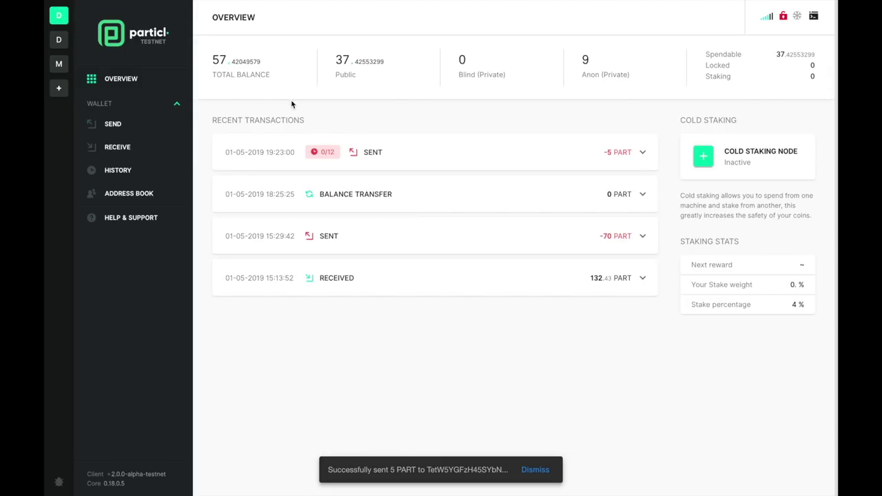
{"action": "left_click", "coordinate": [491, 154]}
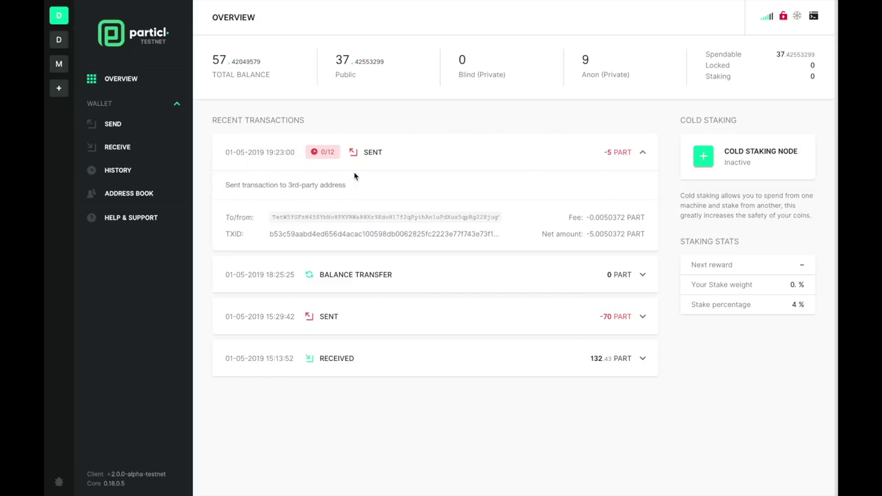
{"action": "left_click", "coordinate": [351, 241]}
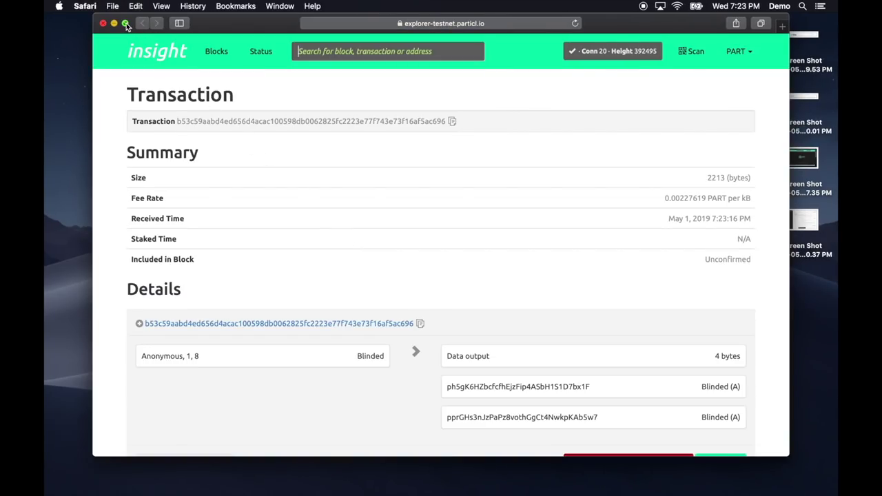
- Inspect the unconfirmed transaction's Insight page full screen, then return to the wallet app
{"action": "left_click", "coordinate": [125, 24]}
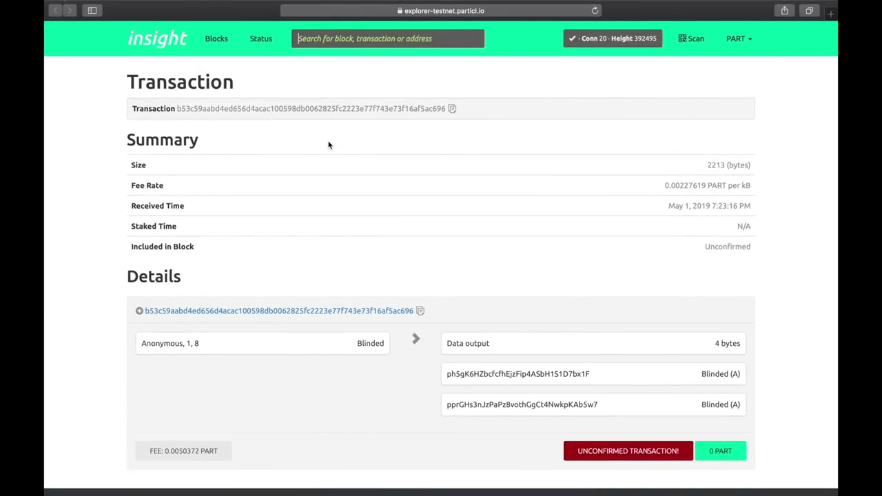
{"action": "scroll", "coordinate": [311, 240], "scroll_direction": "down", "scroll_amount": 2}
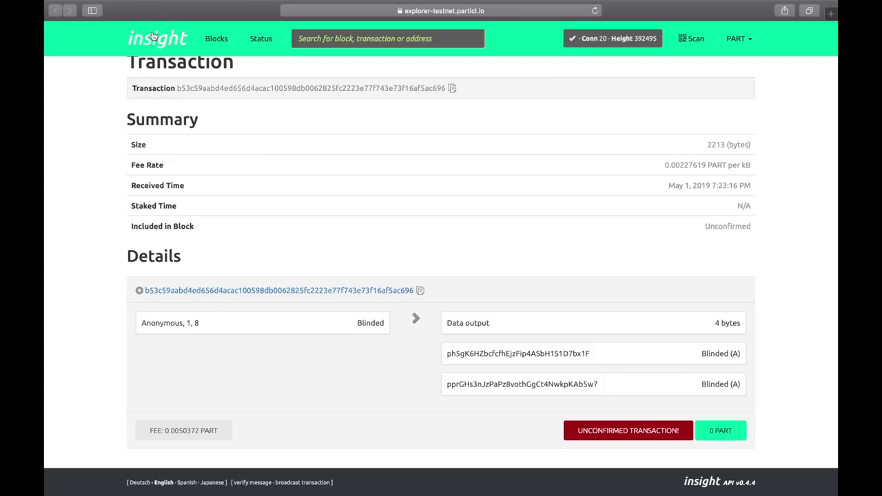
{"action": "key", "text": "ctrl+Right"}
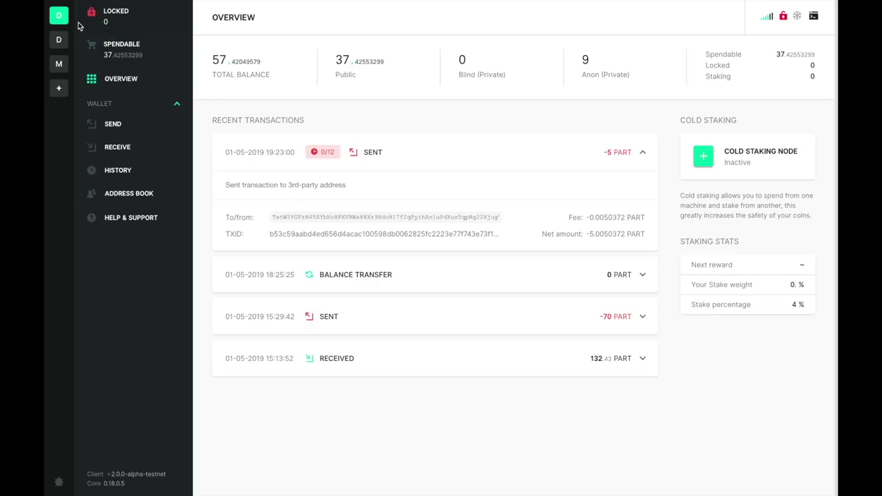
- Switch to the demo wallet from the wallet bar
{"action": "left_click", "coordinate": [59, 40]}
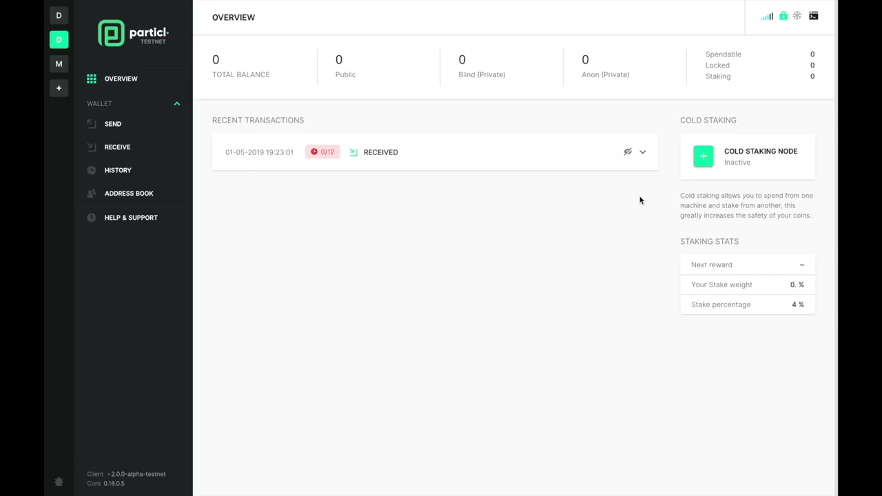
- Expand the demo wallet's pending received transaction to see its details
{"action": "left_click", "coordinate": [628, 154]}
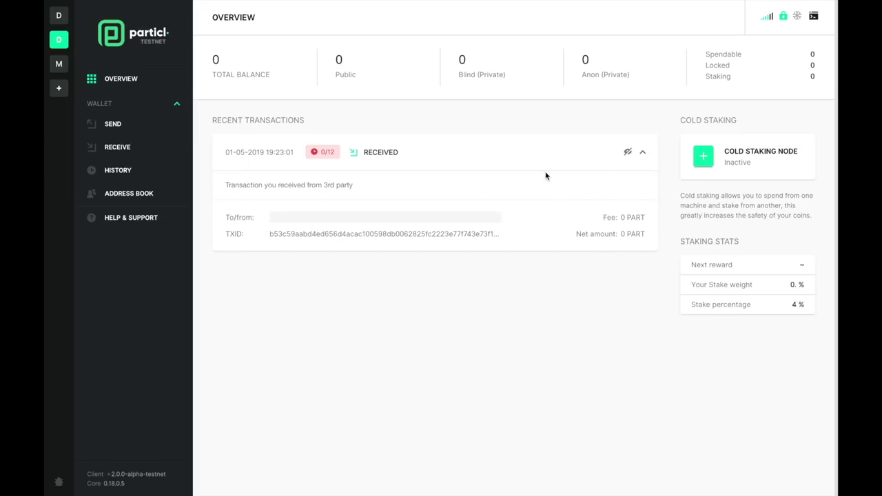
- Unlock the demo wallet with its password
{"action": "left_click", "coordinate": [790, 22]}
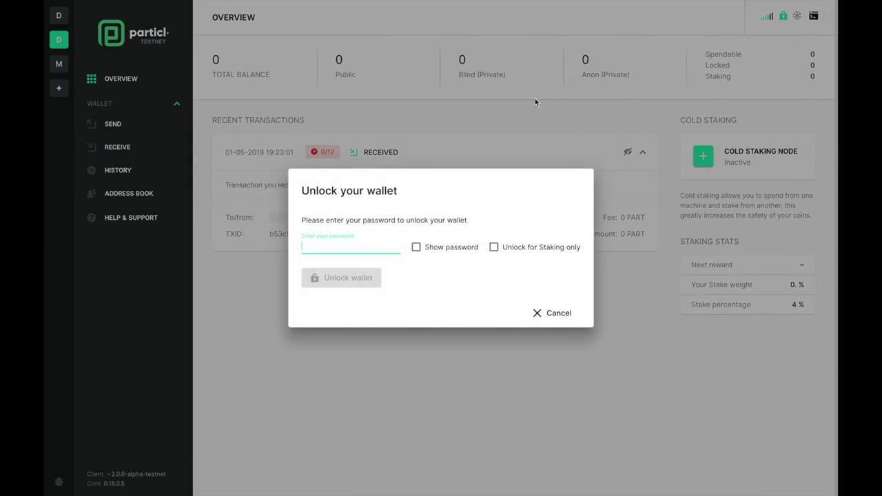
{"action": "type", "text": "****"}
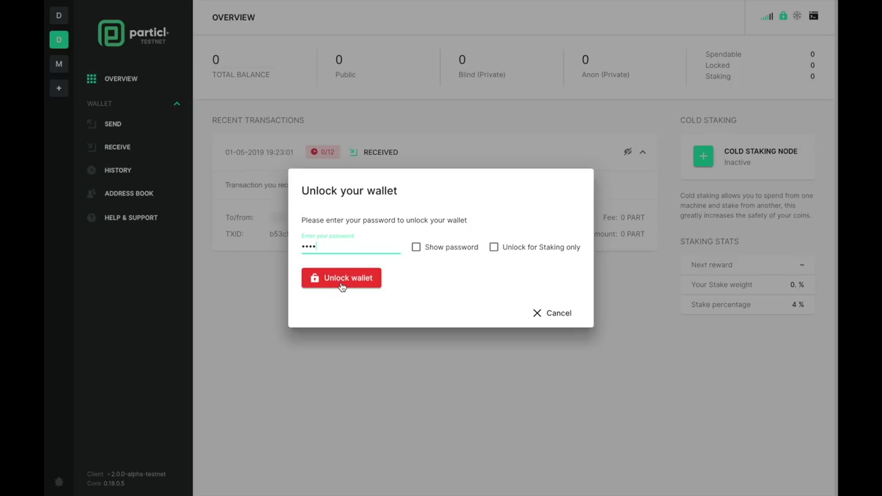
{"action": "left_click", "coordinate": [341, 279]}
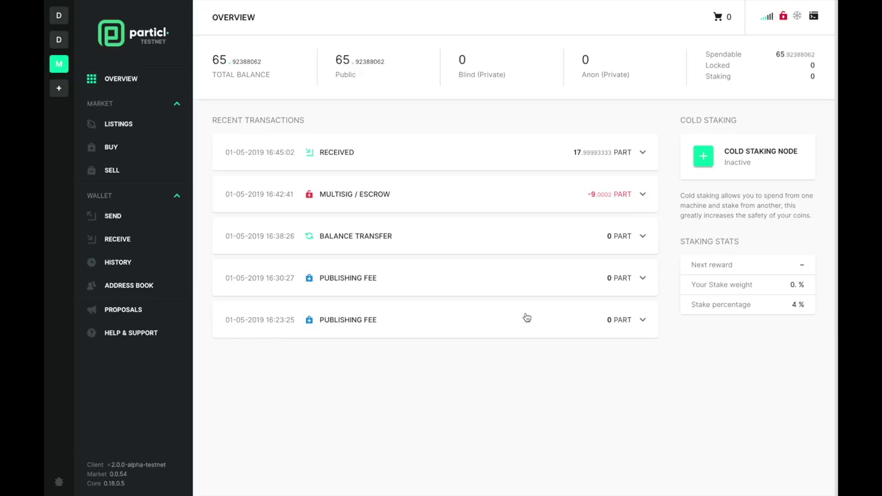
- Open the main wallet's Proposals page
{"action": "left_click", "coordinate": [142, 319]}
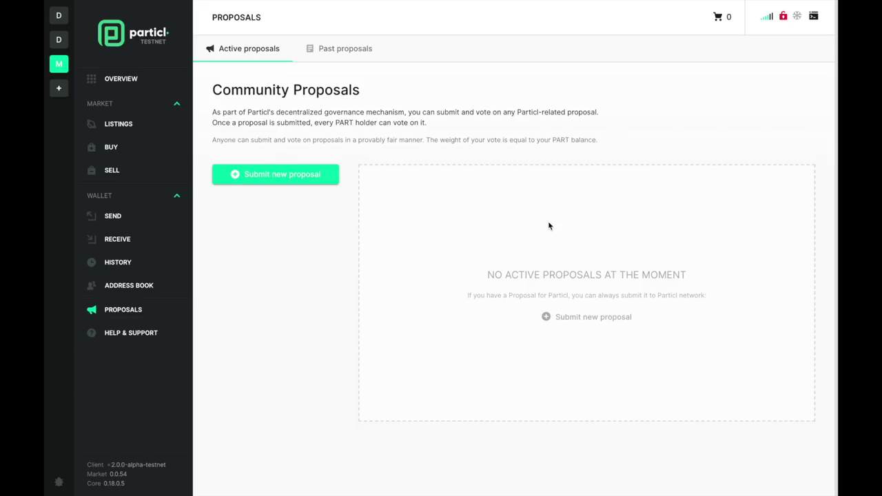
- Start a proposal titled 'Payment Options' and describe it, asking which non-Particl coin voters prefer
{"action": "left_click", "coordinate": [286, 182]}
{"action": "left_click", "coordinate": [276, 188]}
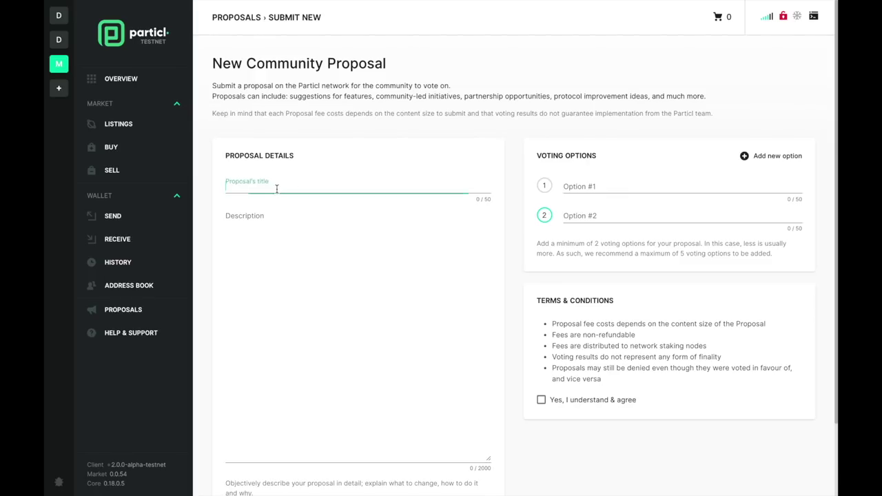
{"action": "type", "text": "Payment Options"}
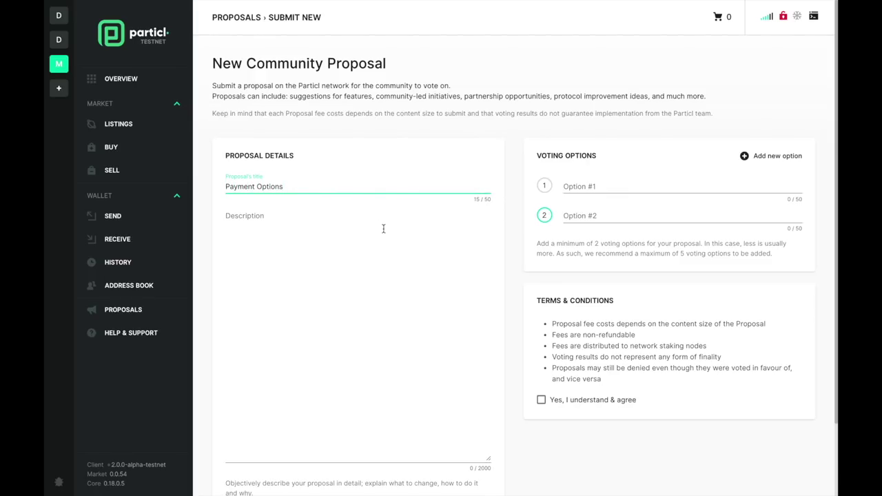
{"action": "left_click", "coordinate": [383, 229]}
{"action": "type", "text": "Particl's Open Marketplace can easily integrate other"}
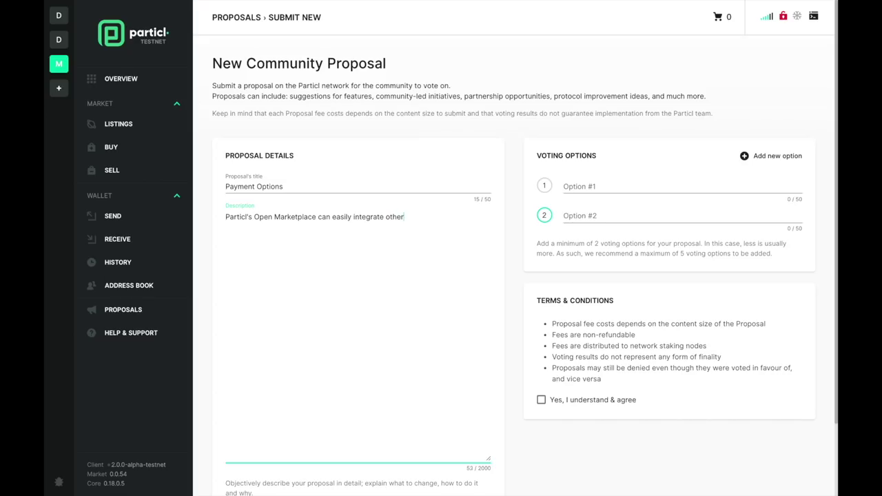
{"action": "type", "text": " coins as an alternative payment opti"}
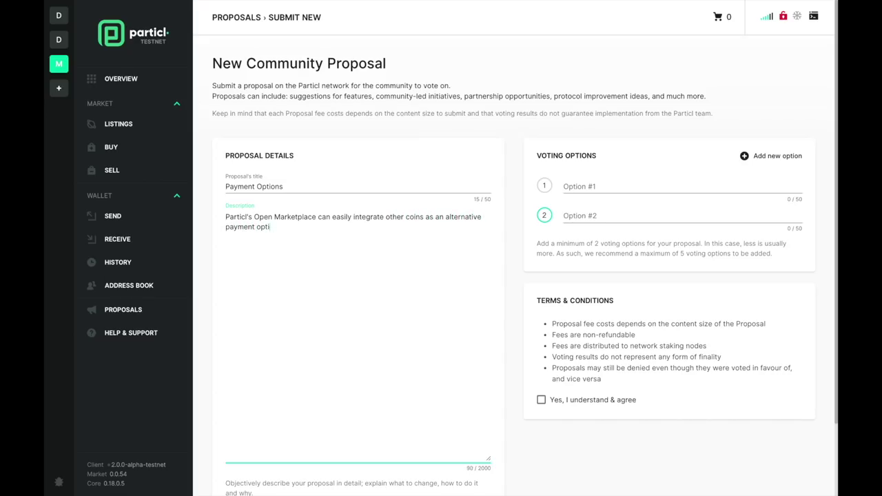
{"action": "type", "text": "on."}
{"action": "key", "text": "Return"}
{"action": "key", "text": "Return"}
{"action": "type", "text": "What conns"}
{"action": "key", "text": "BackSpace"}
{"action": "key", "text": "BackSpace"}
{"action": "type", "text": ", excluding Particl, would you rather use to buy products and services online?"}
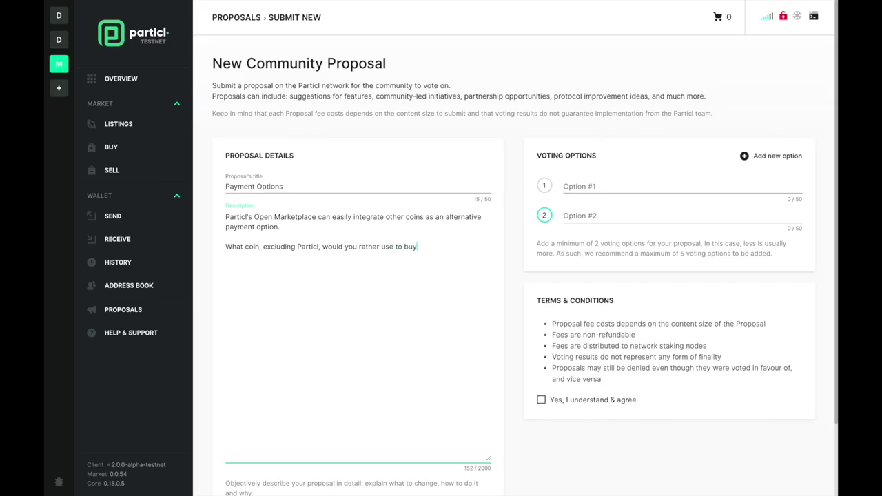
- Add voting options Bitcoin, Ether, Monero, Litecoin and 'Some stable coin (i.e. DAI)'
{"action": "left_click", "coordinate": [632, 183]}
{"action": "type", "text": "Bitcoin"}
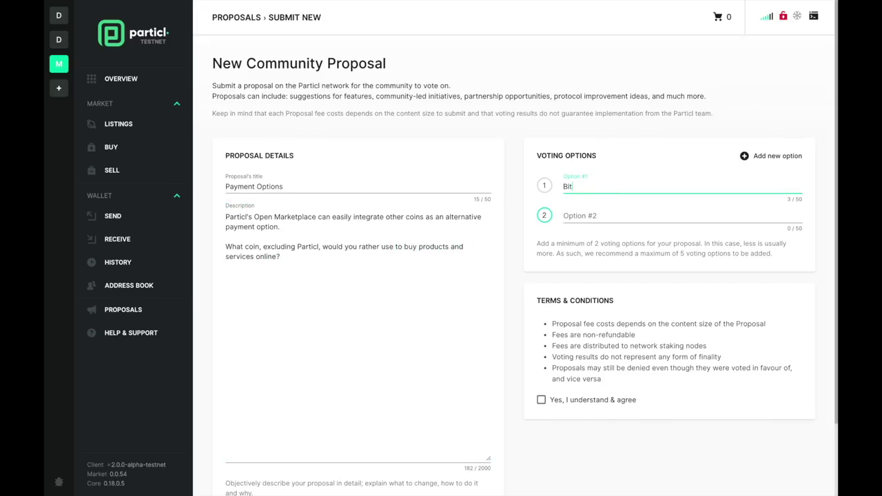
{"action": "key", "text": "Tab"}
{"action": "type", "text": "Ether"}
{"action": "key", "text": "Return"}
{"action": "type", "text": "Monero"}
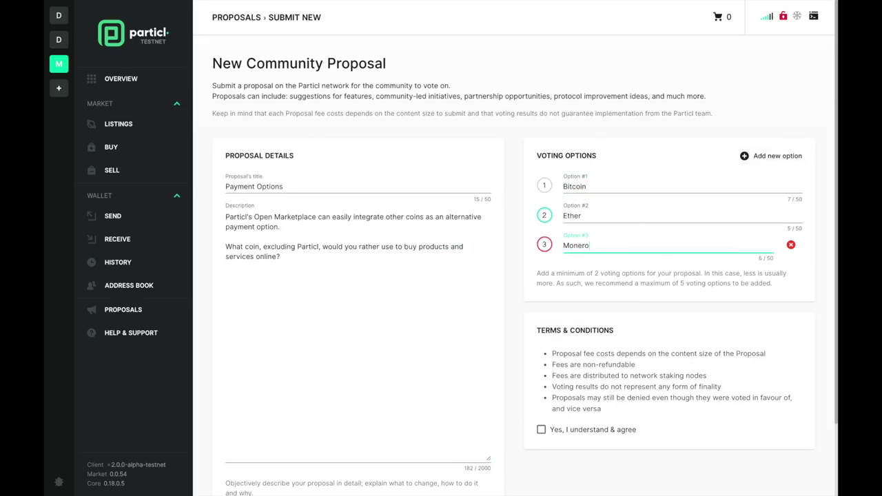
{"action": "key", "text": "Return"}
{"action": "type", "text": "Litecoin"}
{"action": "key", "text": "Return"}
{"action": "type", "text": "Some stable coin (i.e. DAI)"}
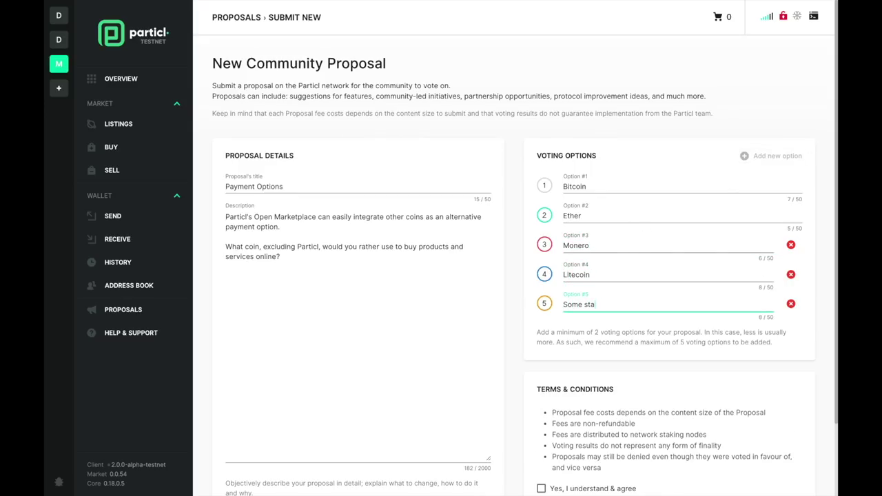
- Accept the proposal terms and submit the proposal for confirmation
{"action": "scroll", "coordinate": [602, 303], "scroll_direction": "down", "scroll_amount": 2}
{"action": "left_click", "coordinate": [542, 404]}
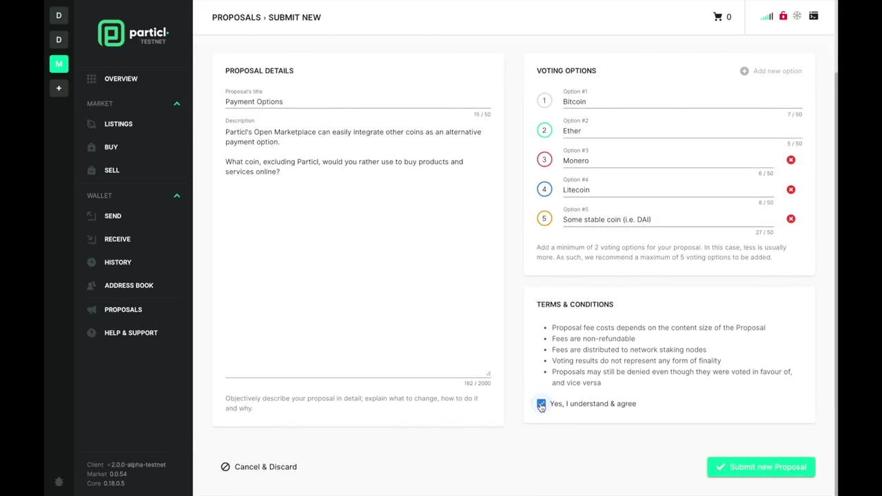
{"action": "left_click", "coordinate": [732, 474]}
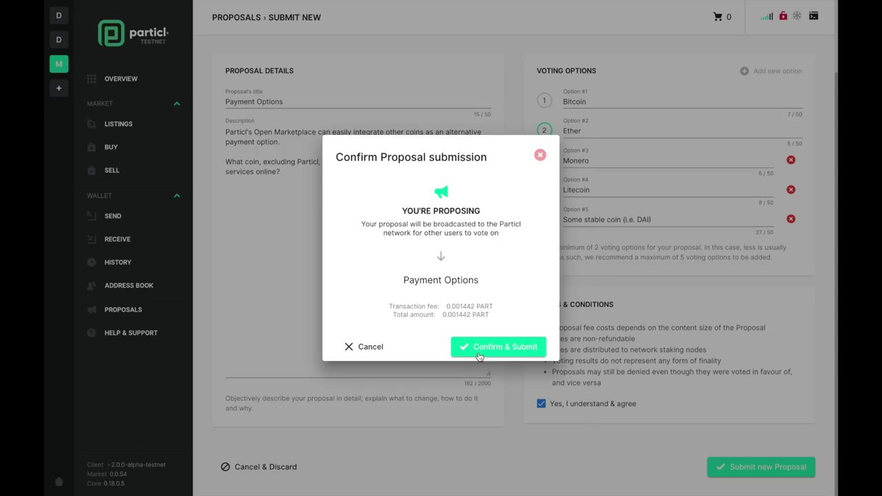
- Confirm and broadcast the Payment Options proposal for its 0.001442 PART fee
{"action": "left_click", "coordinate": [479, 352]}
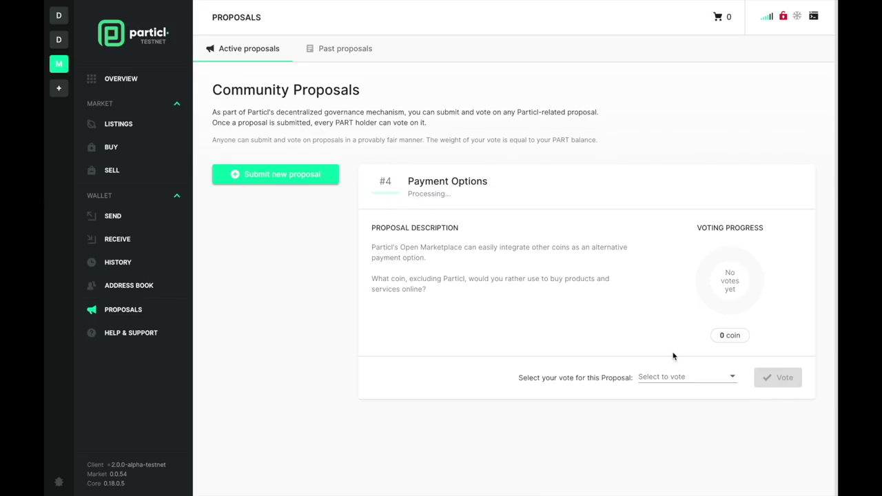
{"action": "left_click", "coordinate": [679, 377]}
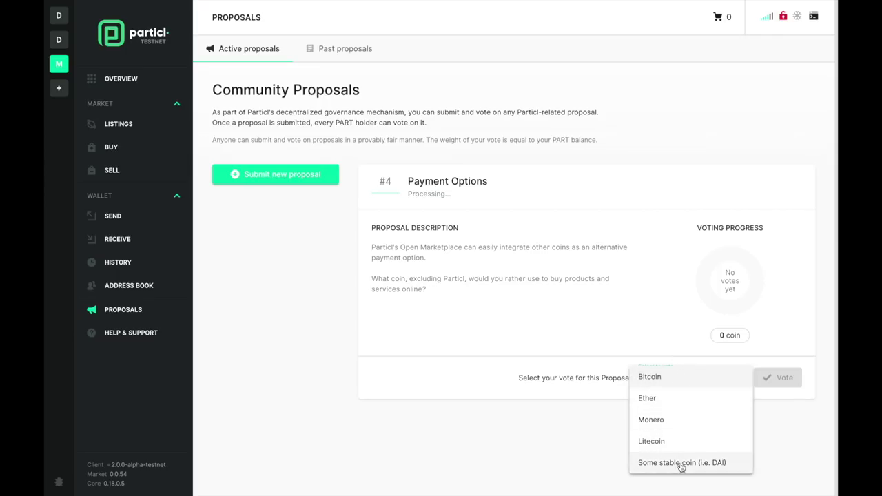
{"action": "left_click", "coordinate": [591, 459]}
{"action": "left_click", "coordinate": [142, 88]}
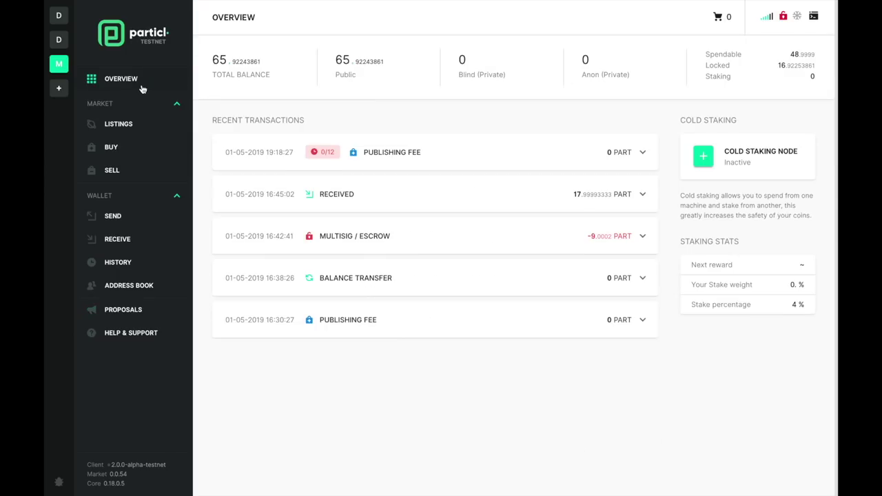
{"action": "left_click", "coordinate": [496, 158]}
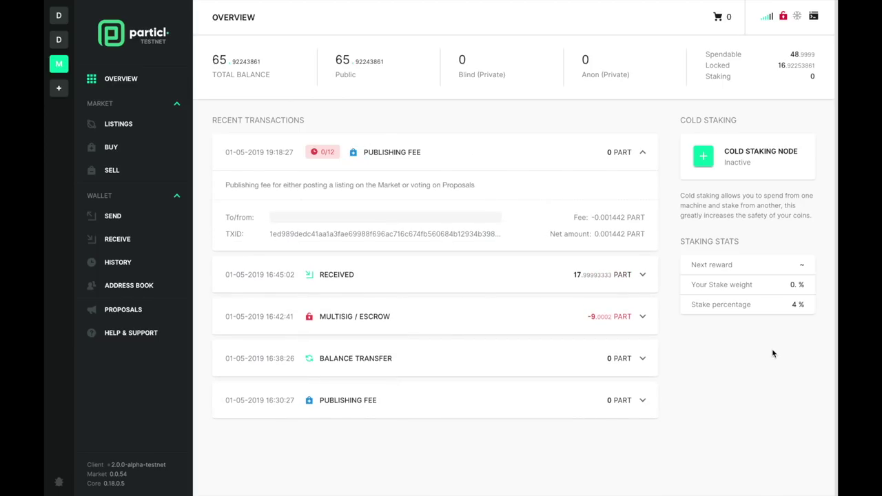
{"action": "left_click", "coordinate": [484, 154]}
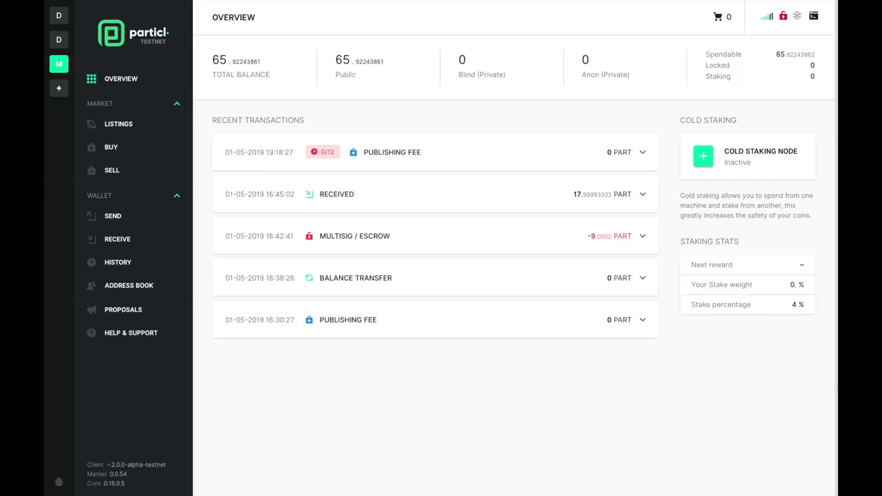
{"action": "left_click", "coordinate": [151, 312]}
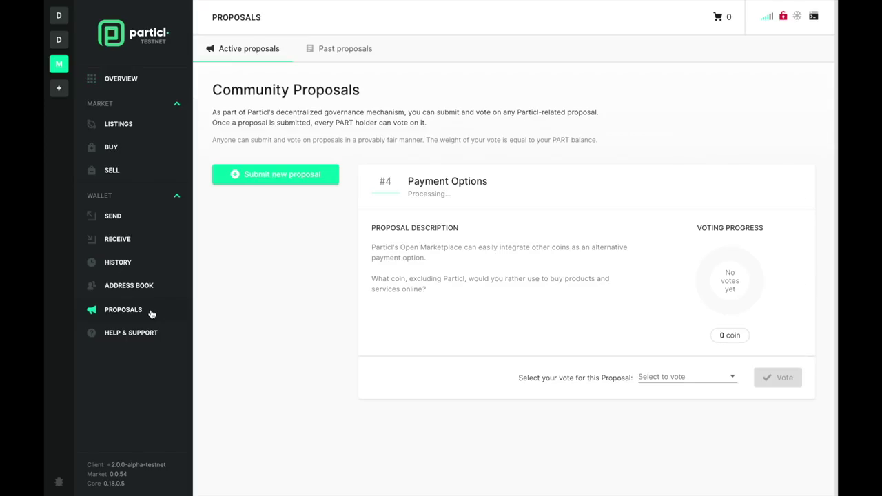
{"action": "left_click", "coordinate": [138, 85]}
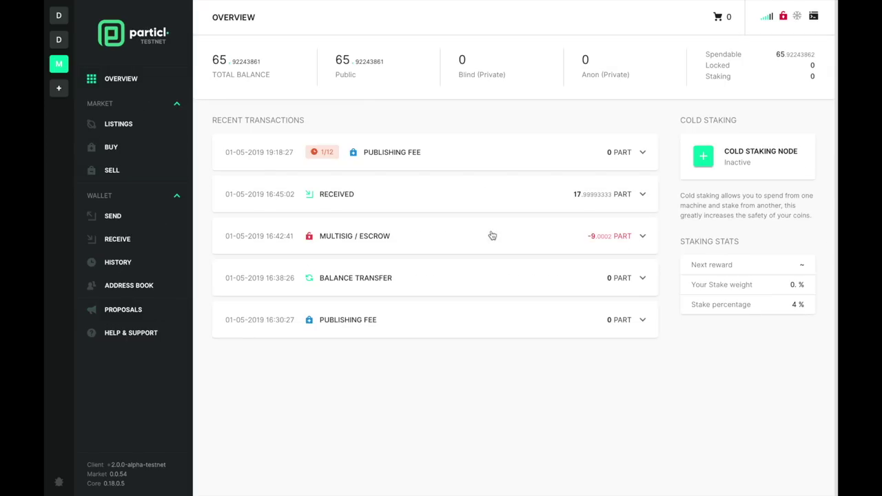
{"action": "left_click", "coordinate": [136, 319]}
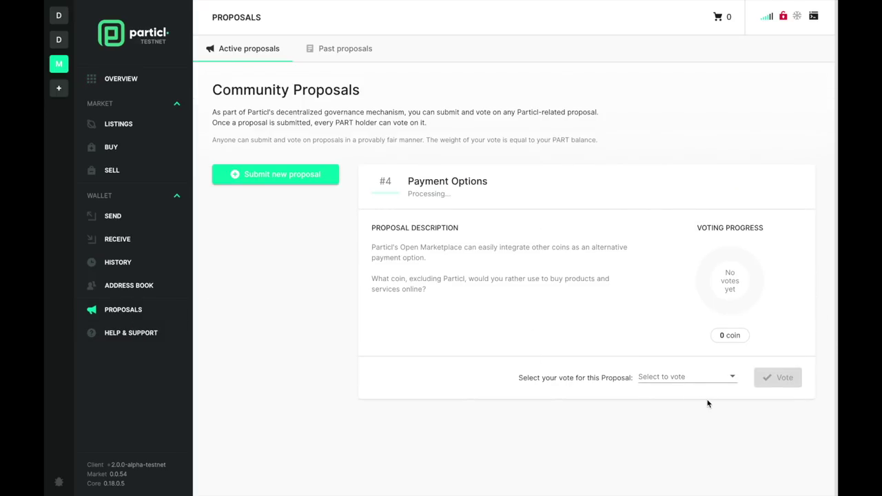
- Browse the vote choices (Monero, Litecoin, Some stable coin) and settle on Bitcoin
{"action": "left_click", "coordinate": [704, 379]}
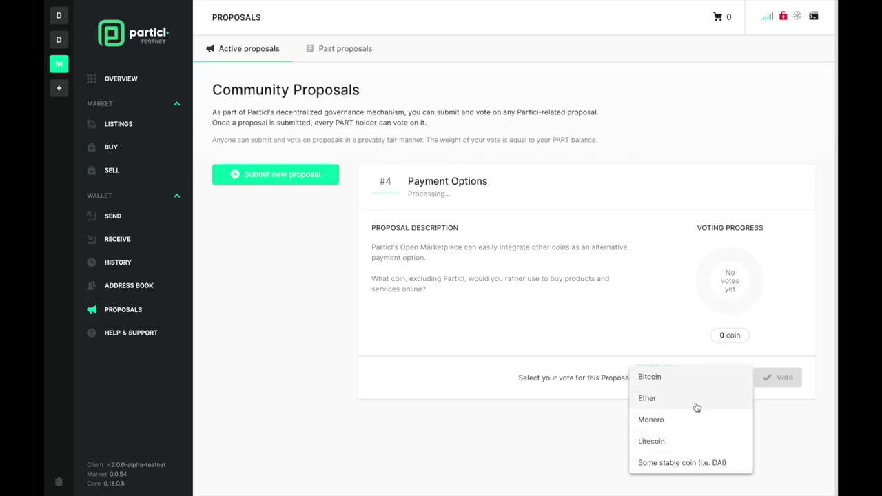
{"action": "left_click", "coordinate": [683, 424]}
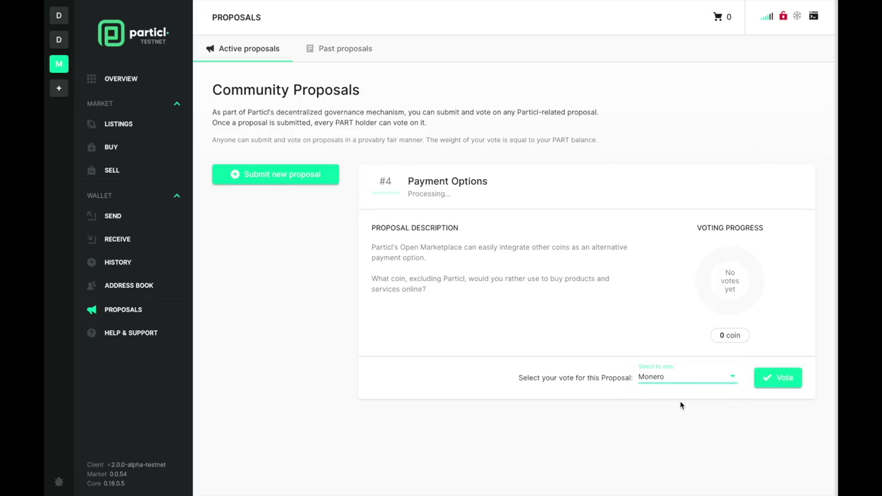
{"action": "left_click", "coordinate": [707, 376]}
{"action": "left_click", "coordinate": [693, 403]}
{"action": "left_click", "coordinate": [698, 377]}
{"action": "left_click", "coordinate": [690, 400]}
{"action": "left_click", "coordinate": [672, 378]}
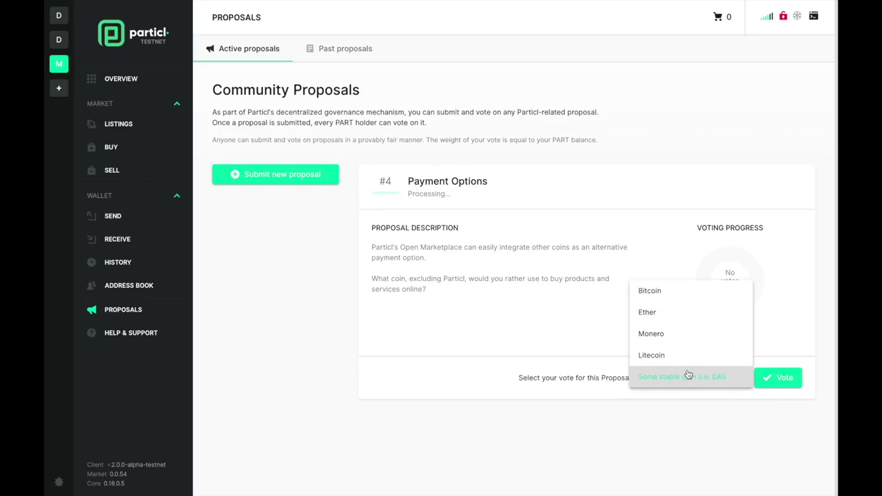
{"action": "left_click", "coordinate": [673, 289]}
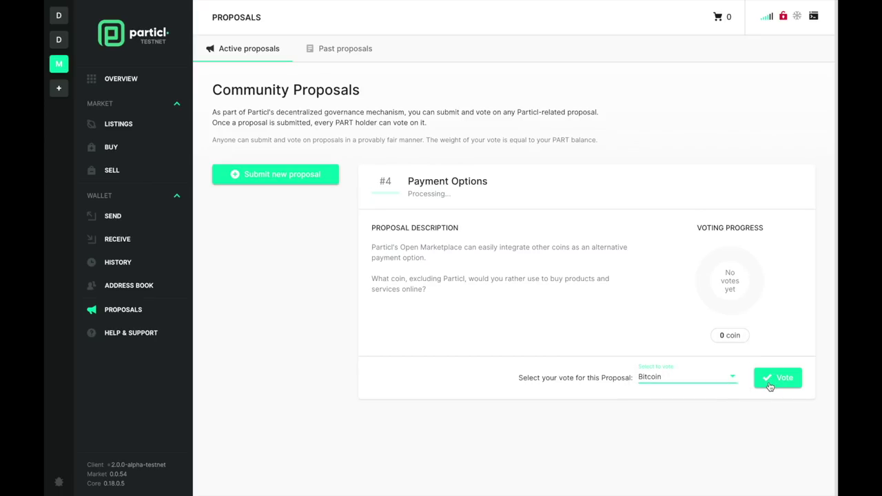
- Submit and confirm the Bitcoin vote on Payment Options, then return to the wallet Overview
{"action": "left_click", "coordinate": [770, 383]}
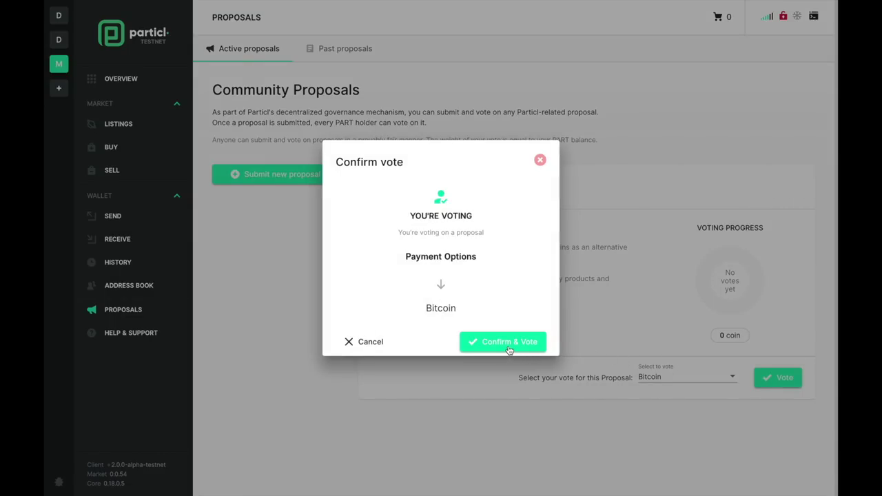
{"action": "left_click", "coordinate": [509, 342]}
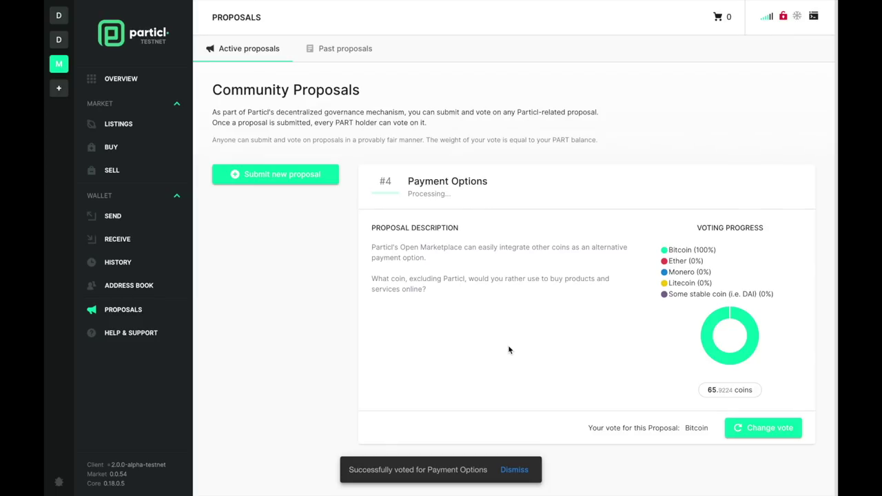
{"action": "mouse_move", "coordinate": [726, 358]}
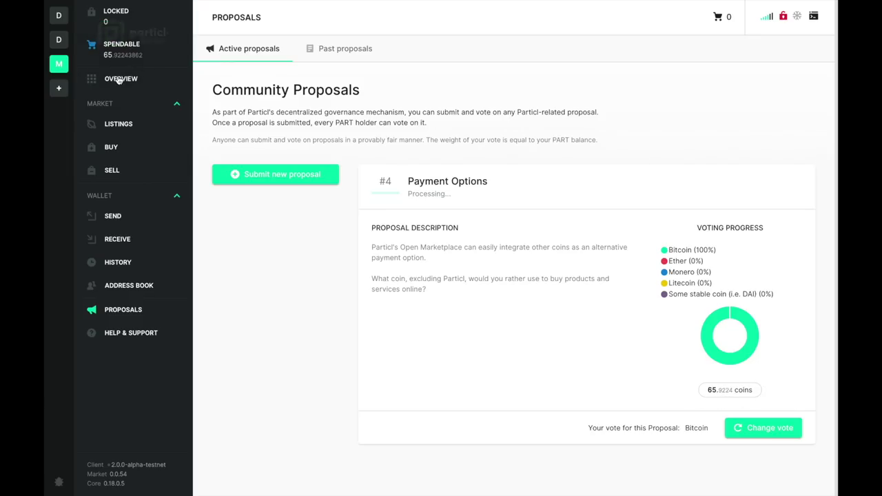
{"action": "left_click", "coordinate": [119, 80]}
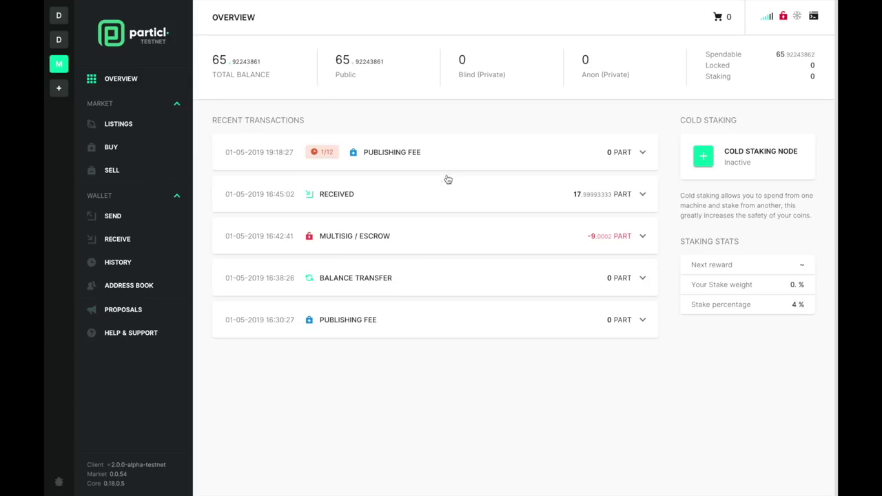